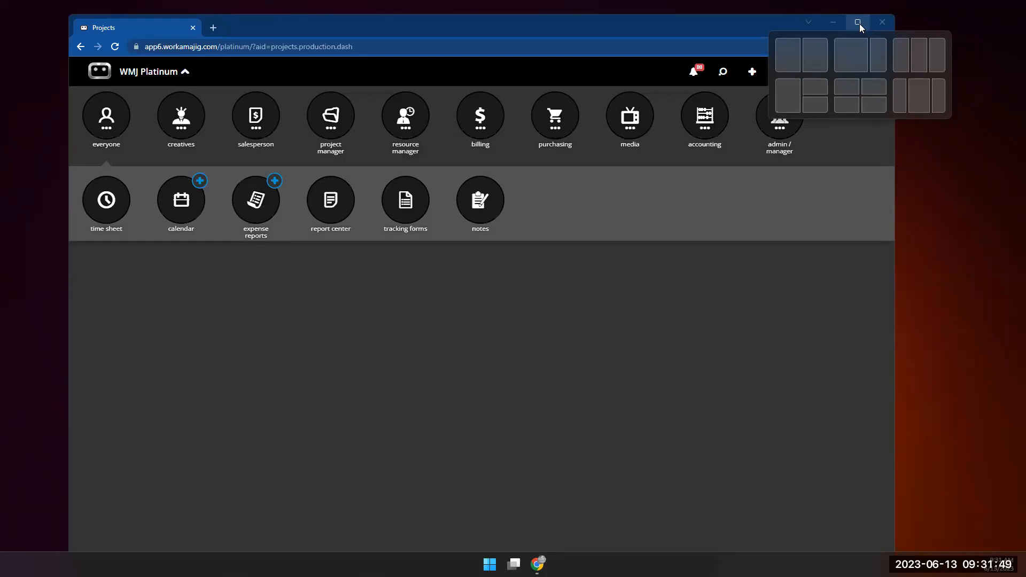
# Maximize the browser window and open the Today - Billing page
pyautogui.click(859, 23)
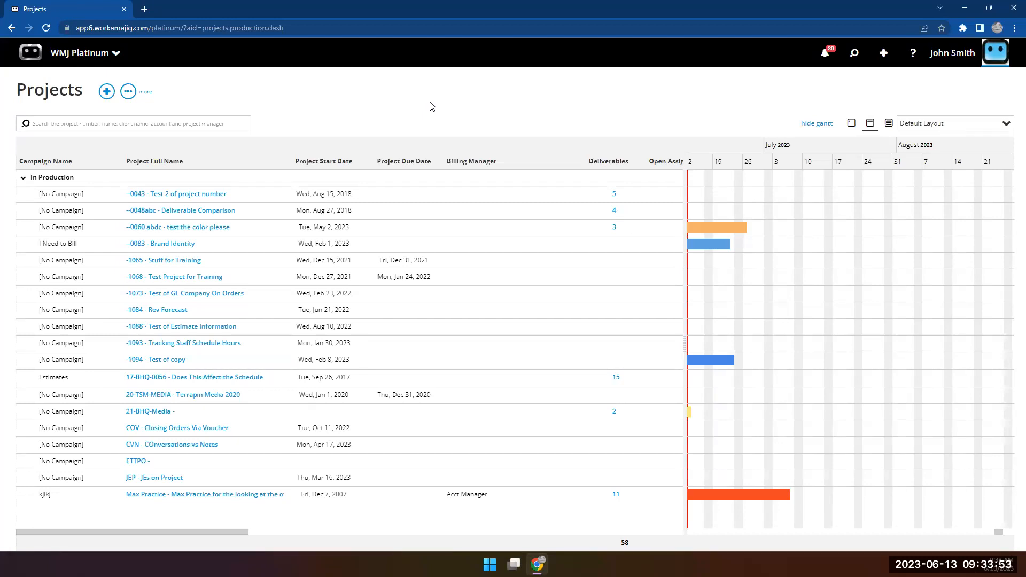
pyautogui.click(86, 62)
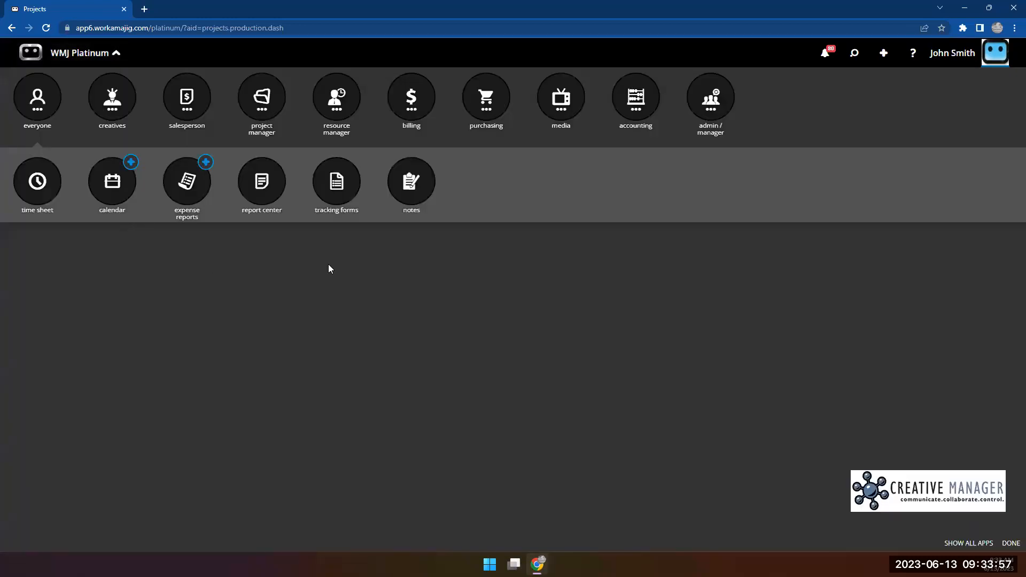
pyautogui.click(404, 104)
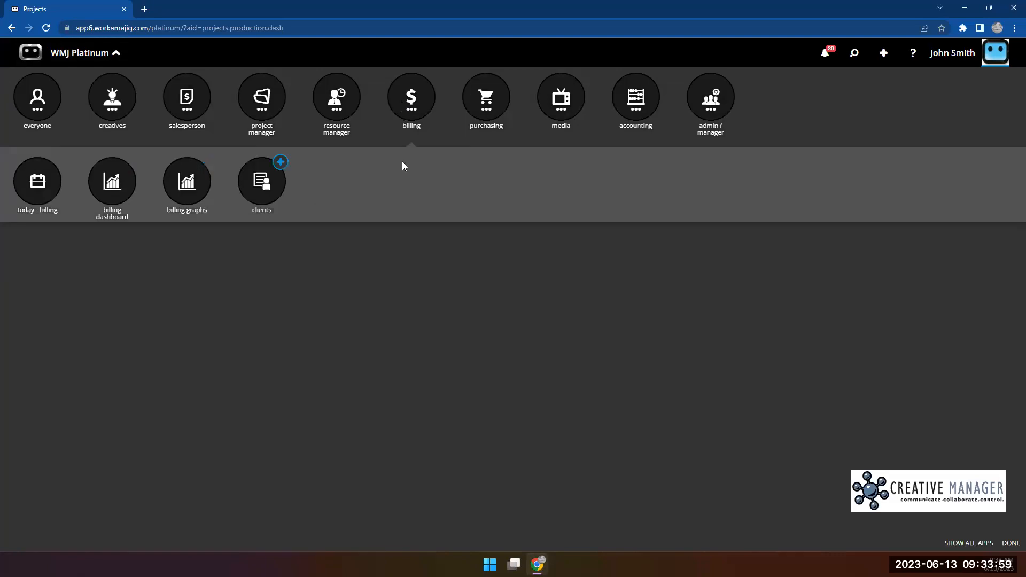
pyautogui.click(26, 190)
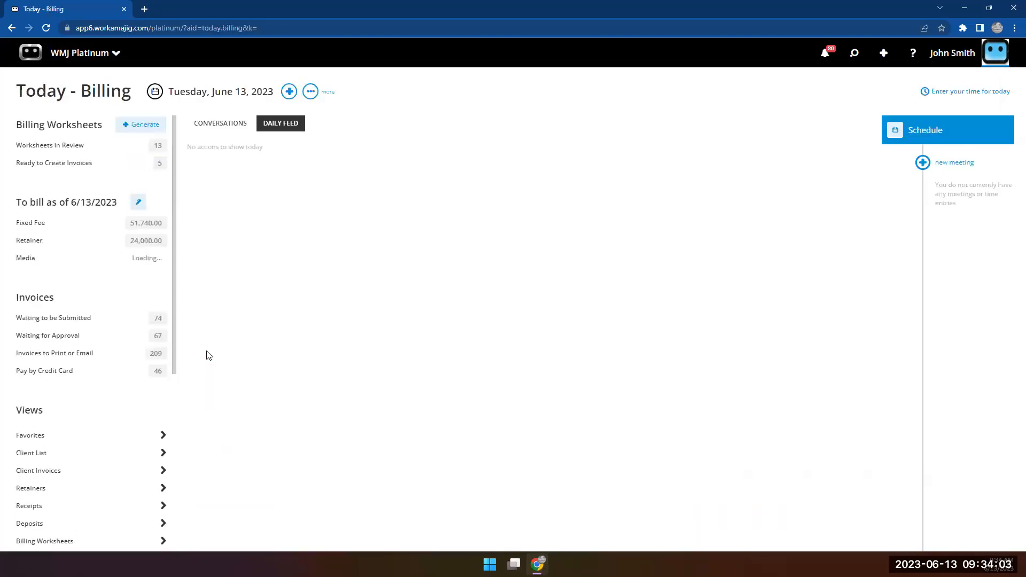
# Open the client invoice view Deposit Allocation By Client No Tax and run its search without any criteria
pyautogui.click(91, 471)
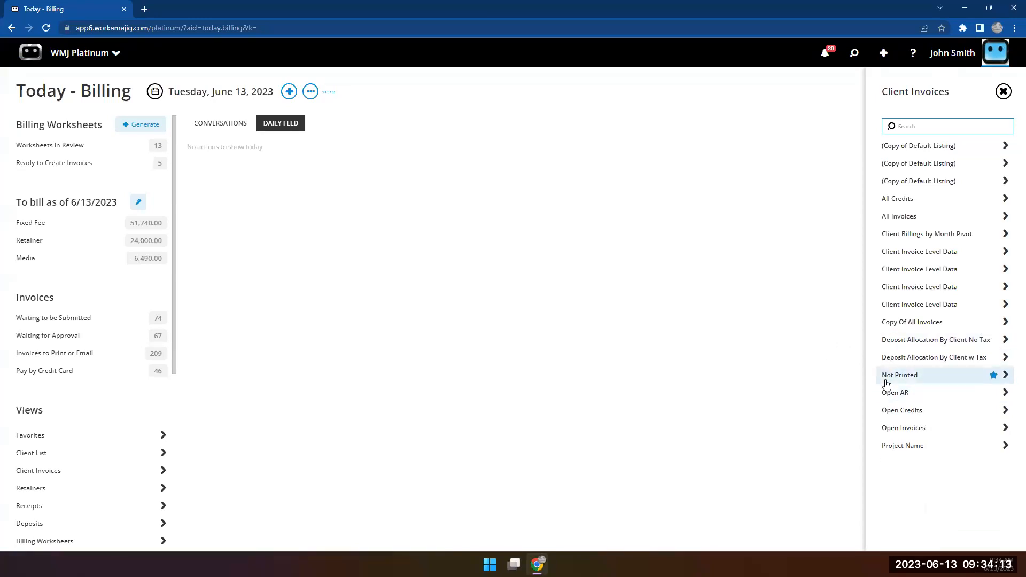
pyautogui.click(893, 350)
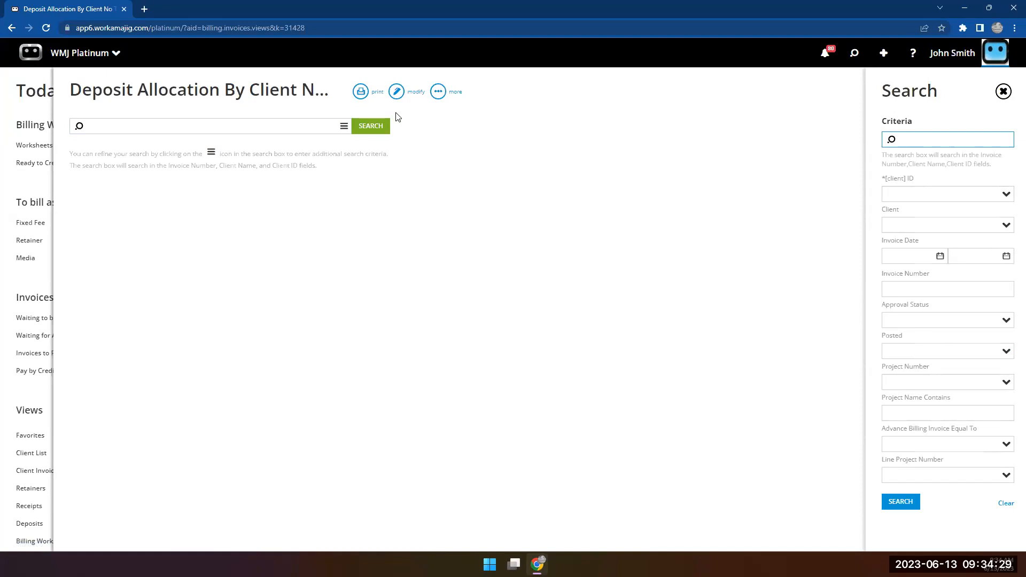
pyautogui.click(368, 128)
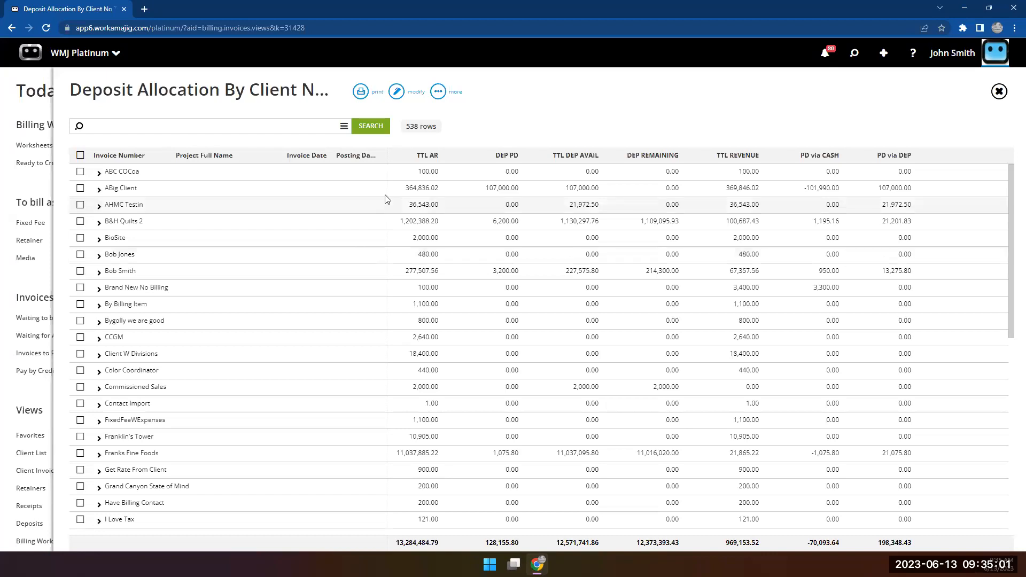
# Review the view's layout, return to the results and expand the ABC COCoa and ABig Client groups
pyautogui.click(396, 92)
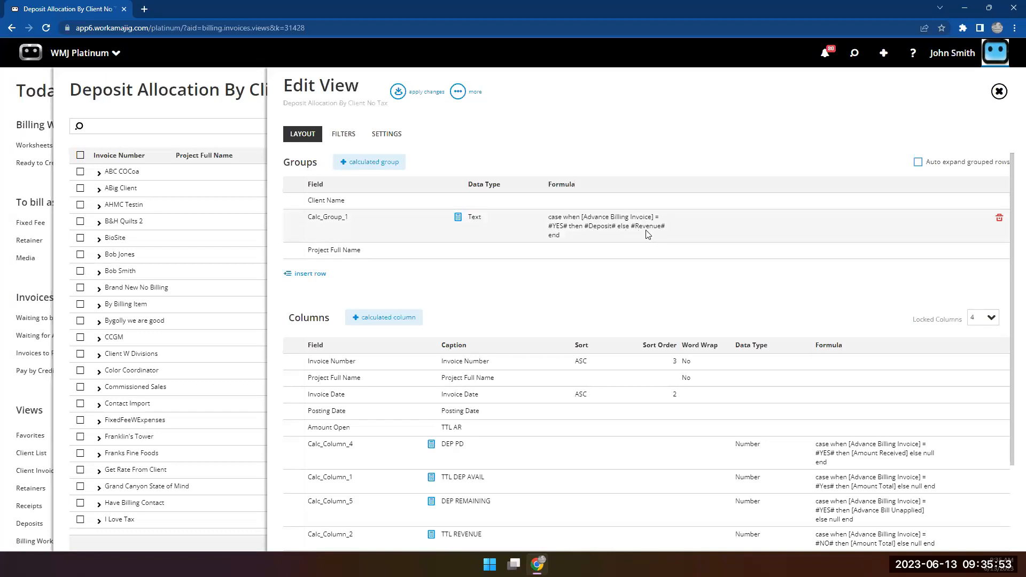
pyautogui.click(401, 96)
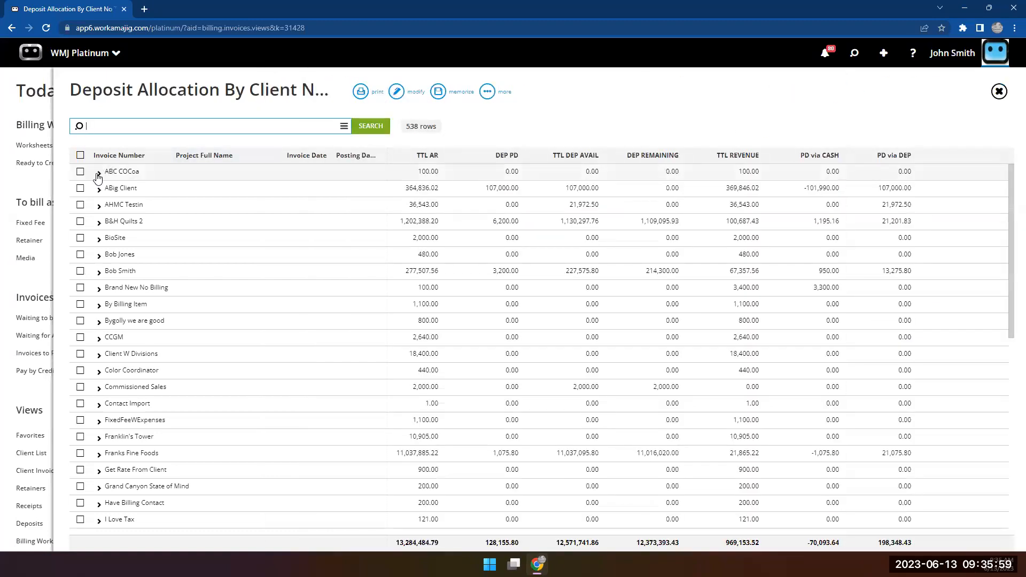
pyautogui.click(99, 173)
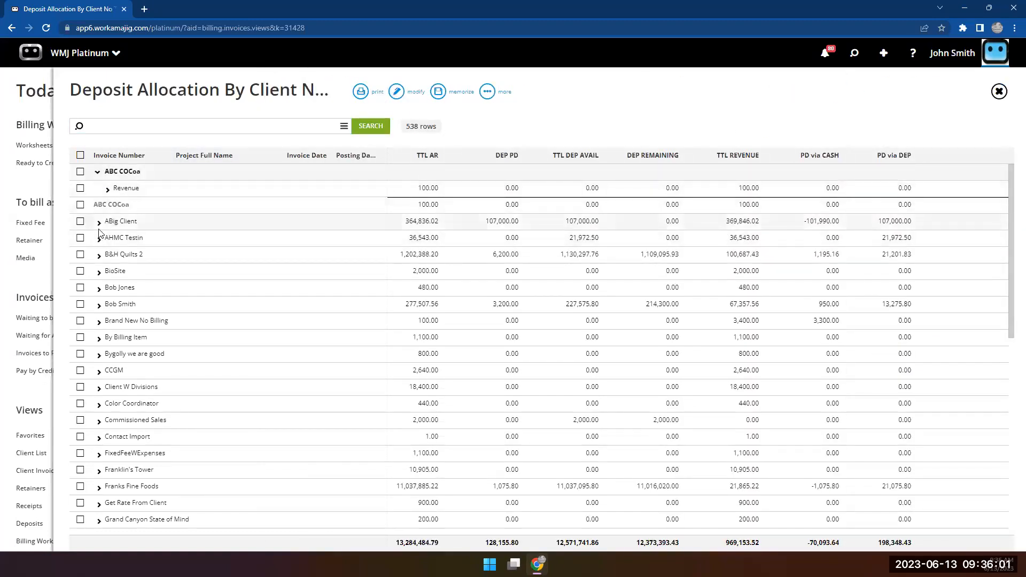
pyautogui.click(98, 224)
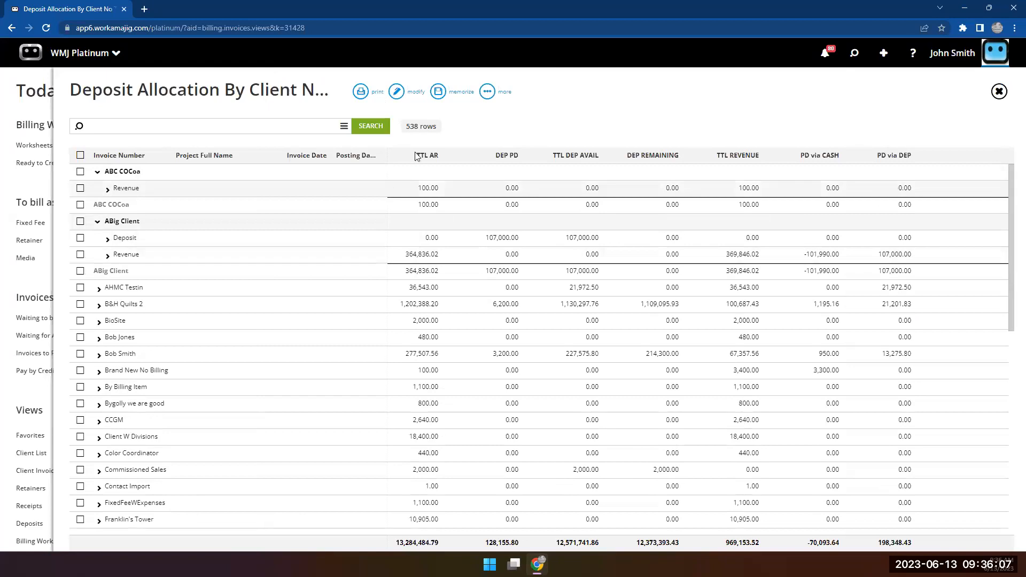
# Examine the view's column layout and the definition of the DEP PD calculated column, leaving it without changes
pyautogui.click(394, 93)
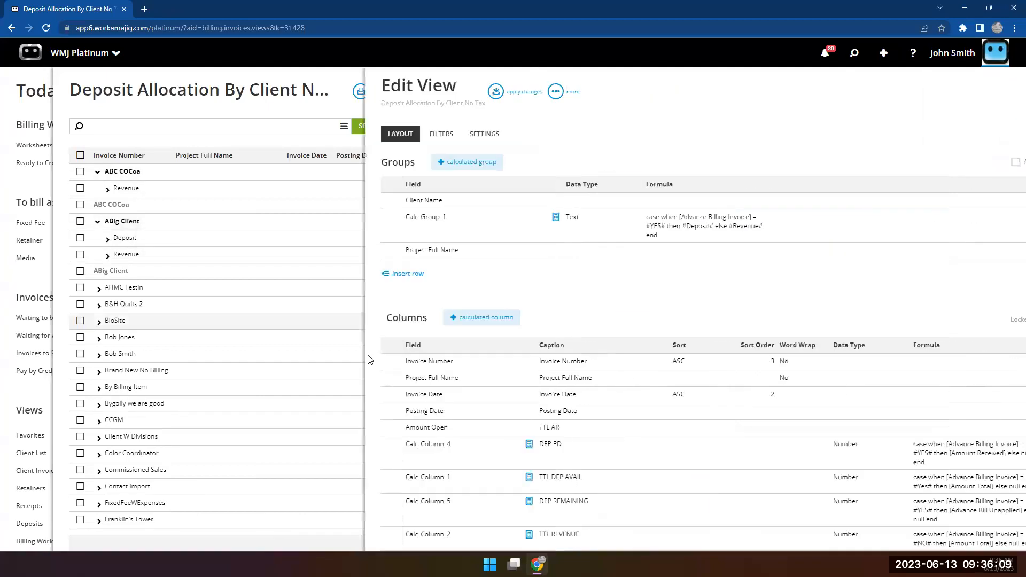
pyautogui.scroll(-2, 412, 283)
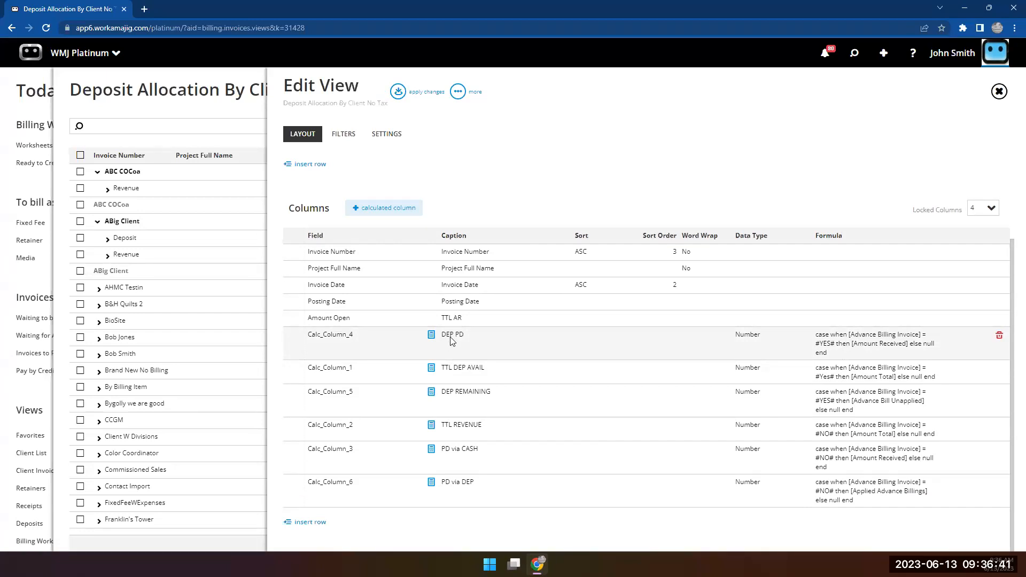
pyautogui.click(743, 345)
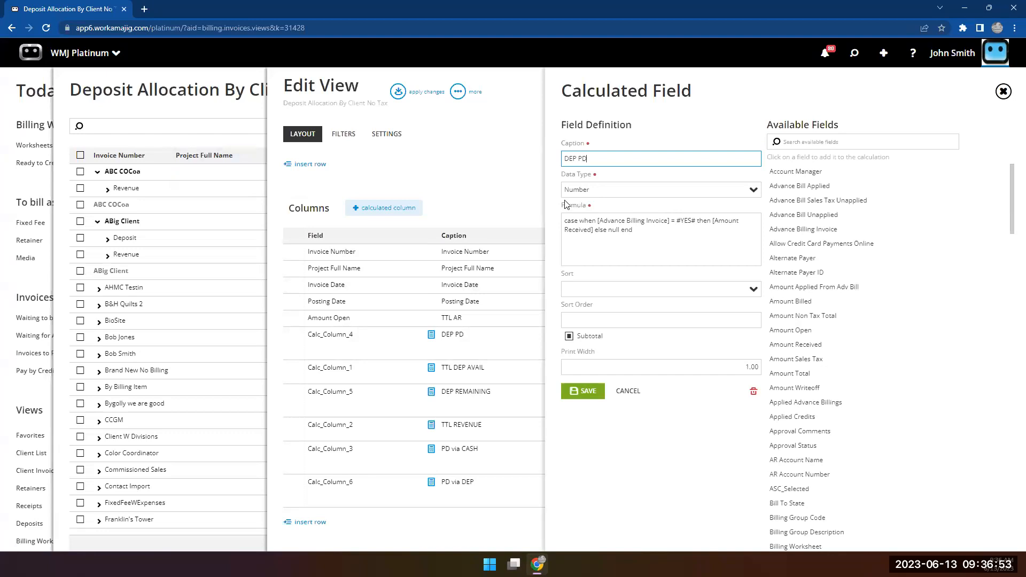
pyautogui.click(646, 392)
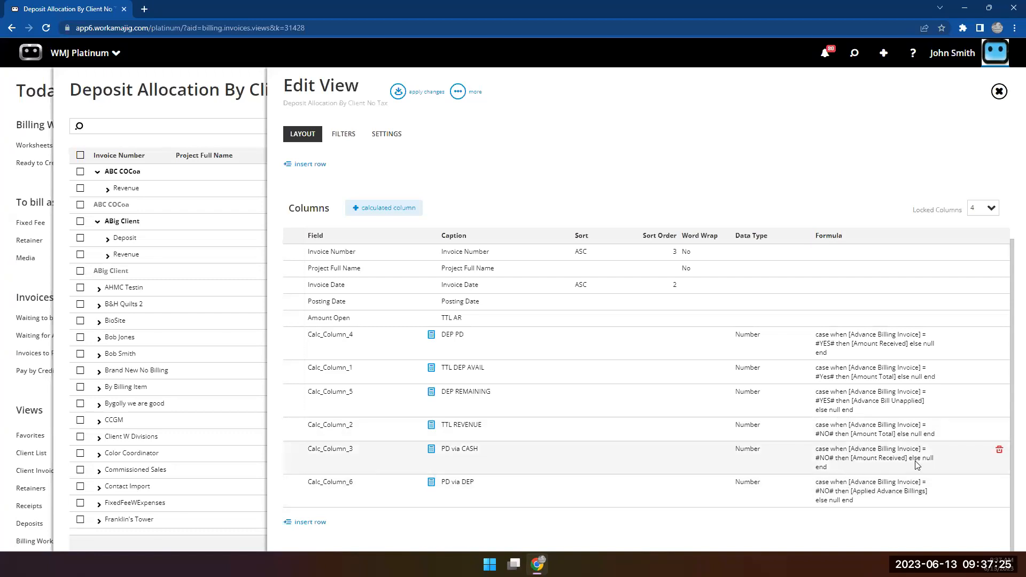
# In the results, expand ABig Client's Deposit group down to the MTT - Master Task Test invoices and collapse ABC COCoa
pyautogui.click(107, 241)
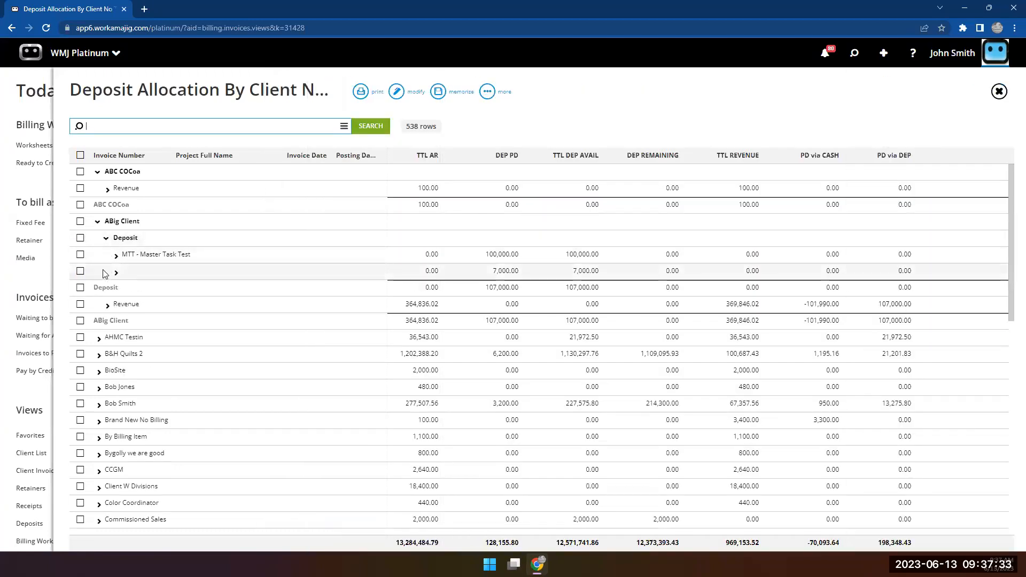
pyautogui.click(116, 256)
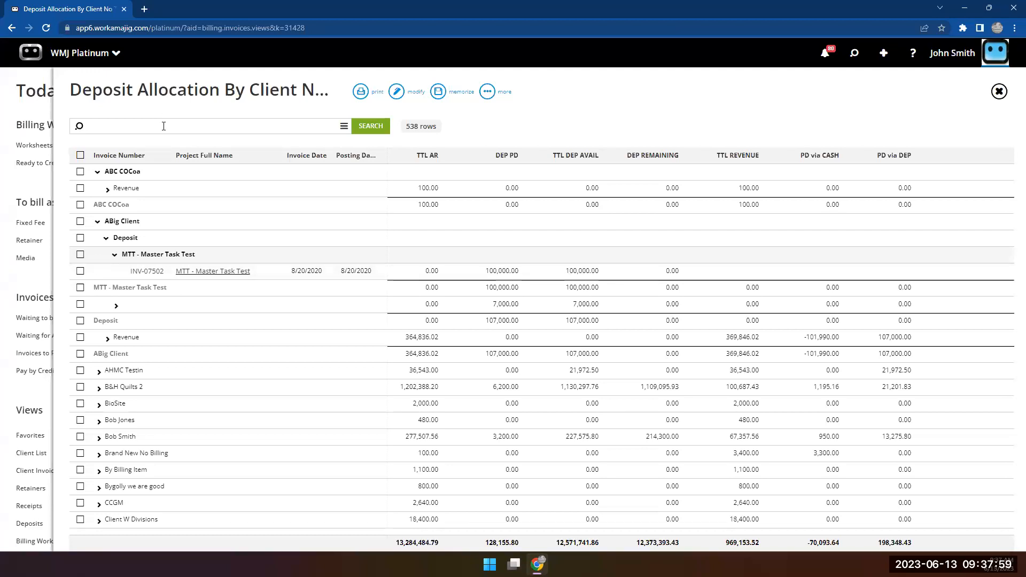
pyautogui.click(98, 174)
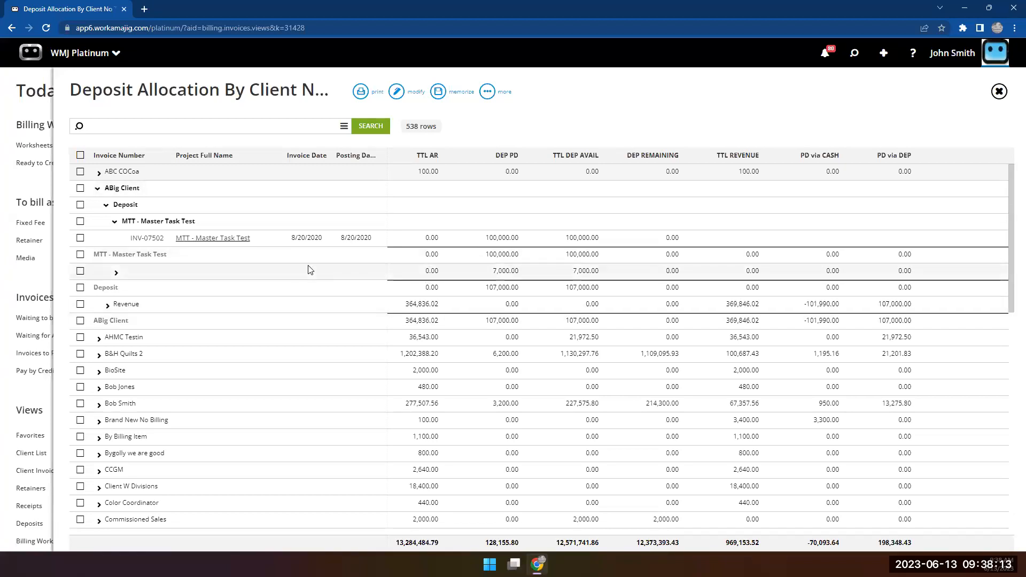
# From Today - Billing, open the first Client Receipt Level Data receipts view and bring up its layout settings
pyautogui.click(20, 287)
pyautogui.scroll(-3, 64, 492)
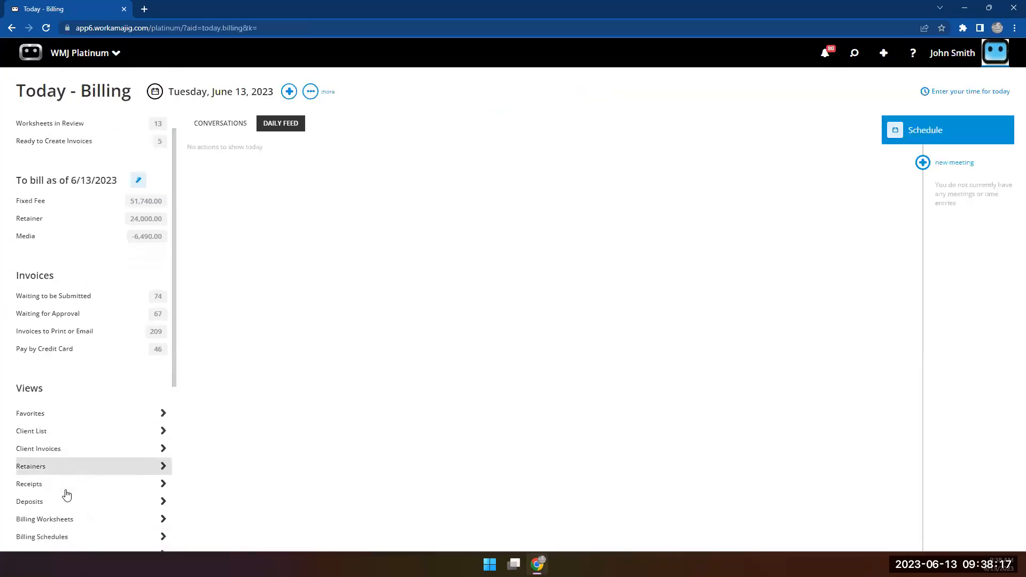
pyautogui.click(51, 400)
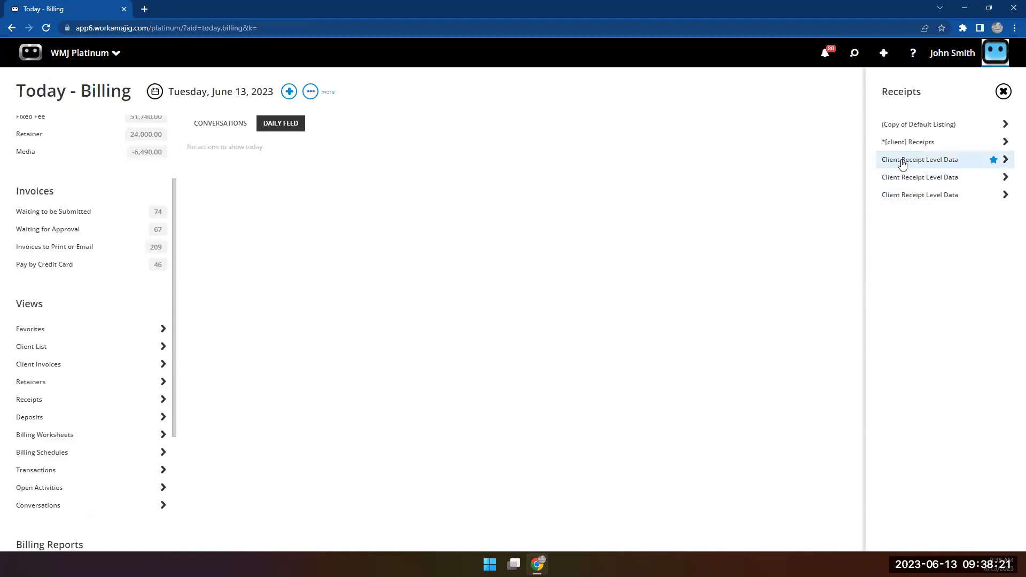
pyautogui.click(903, 161)
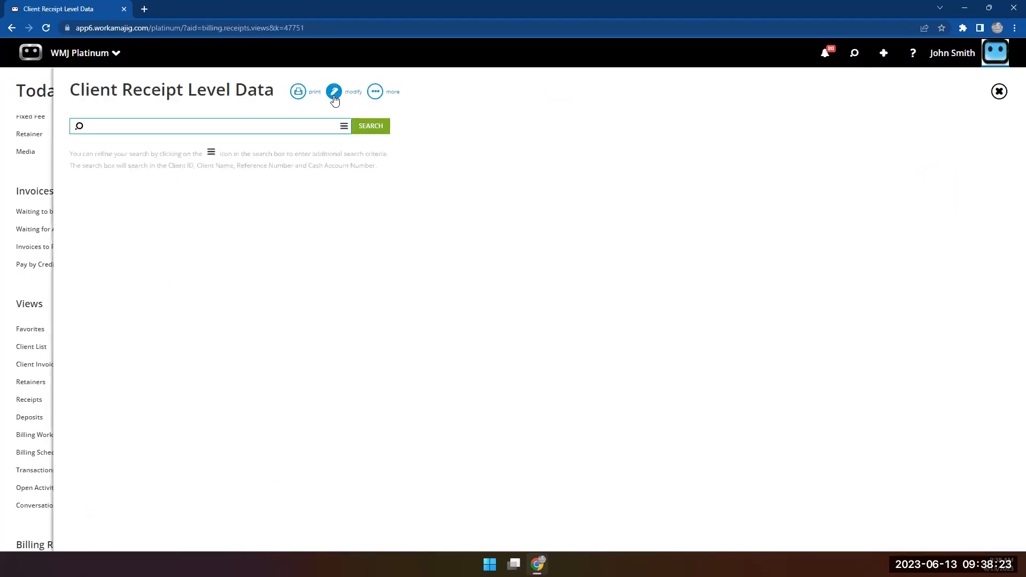
pyautogui.click(334, 97)
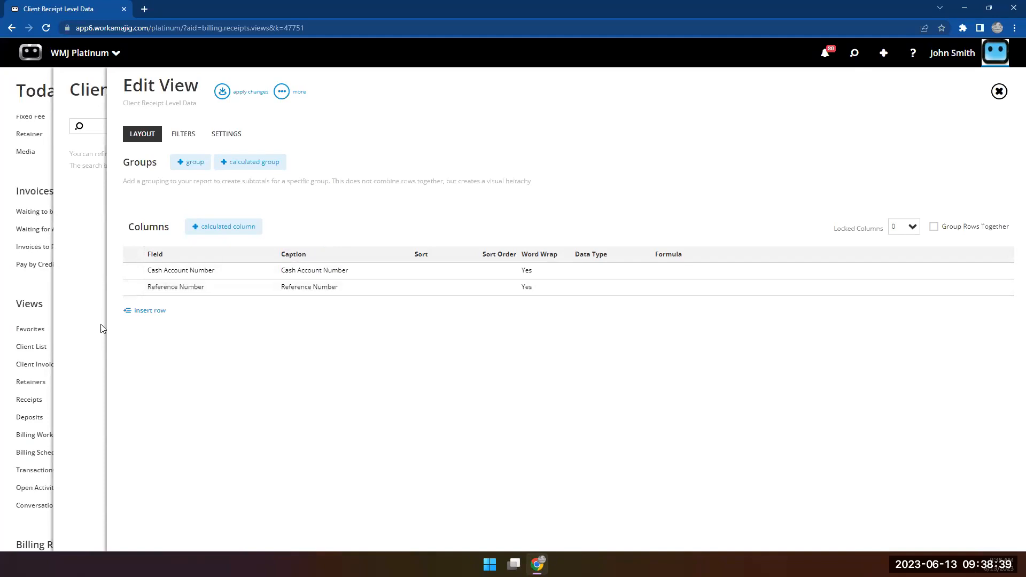
# Return to Today - Billing and open the layout of the Deposit Allocation By Client No Tax client invoice view
pyautogui.click(28, 291)
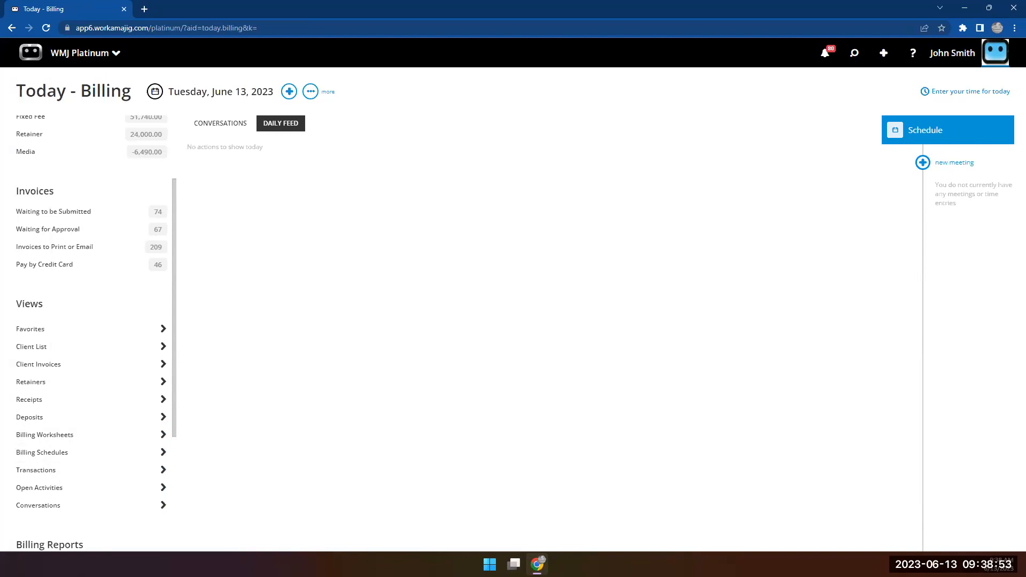
pyautogui.scroll(-1, 214, 405)
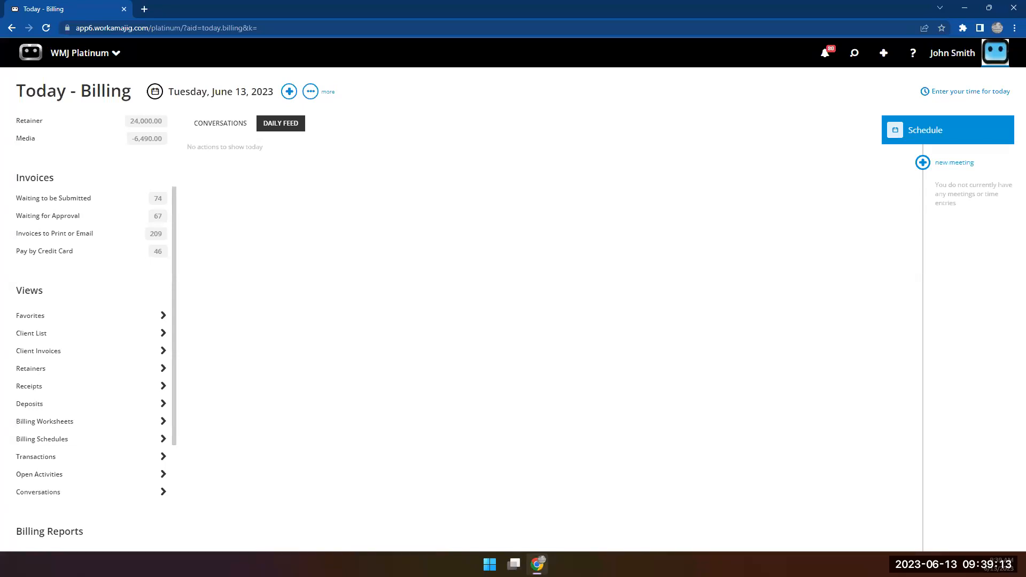
pyautogui.click(110, 352)
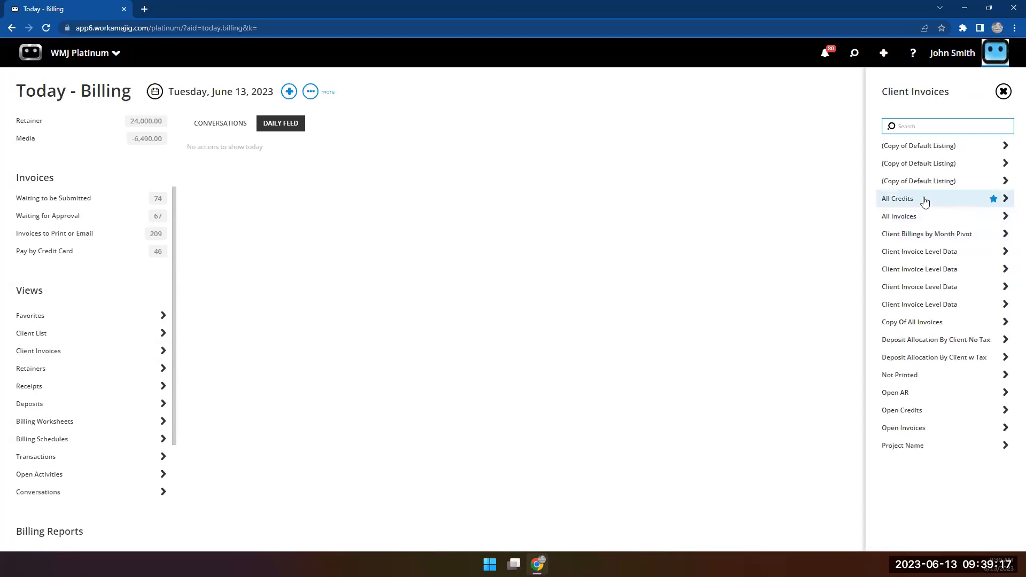
pyautogui.click(898, 344)
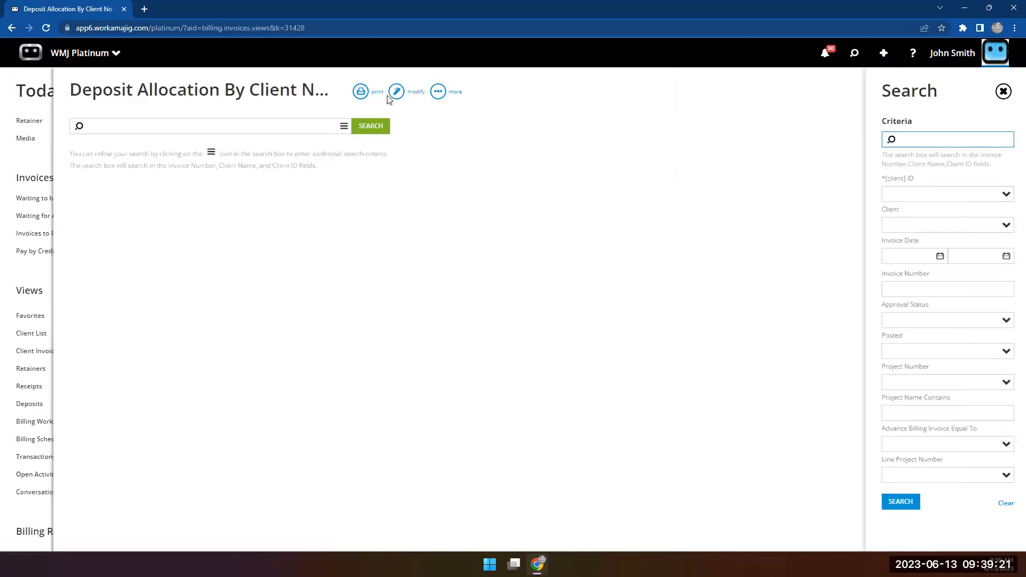
pyautogui.click(396, 91)
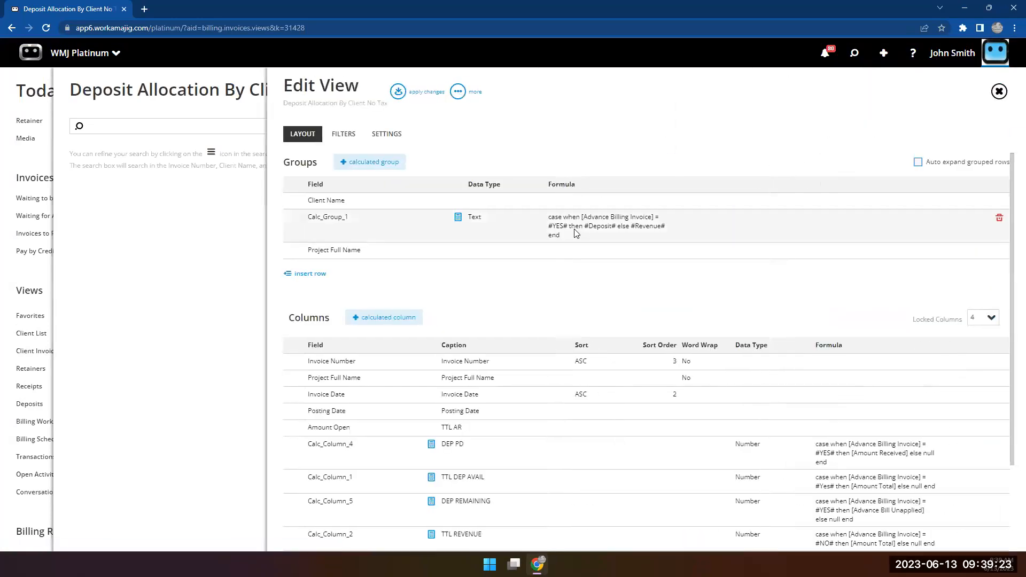
# Try the <> operator on a new line below the Type calculated group's formula, remove it and save the original formula
pyautogui.click(575, 233)
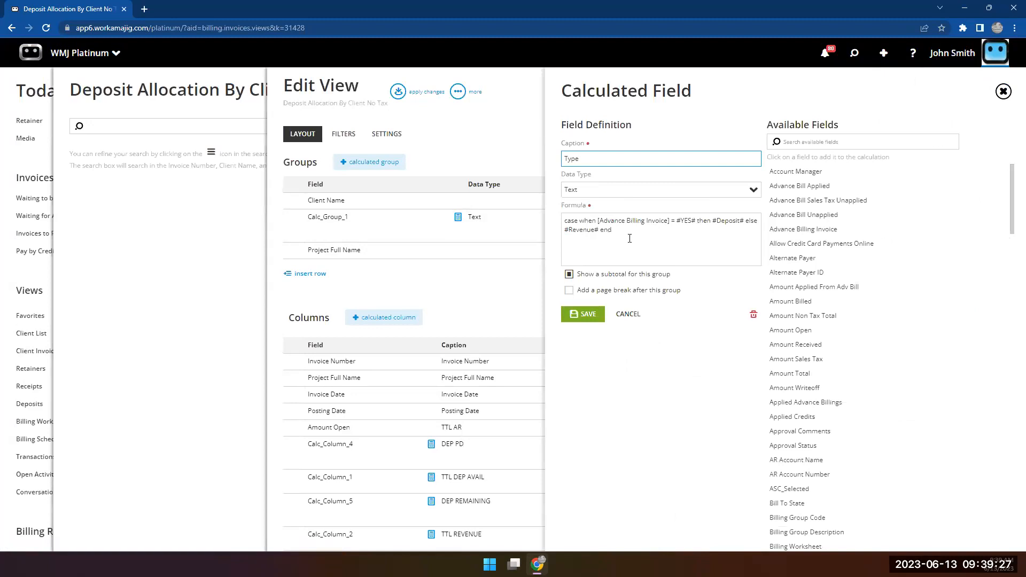
pyautogui.moveTo(630, 235); pyautogui.dragTo(560, 225)
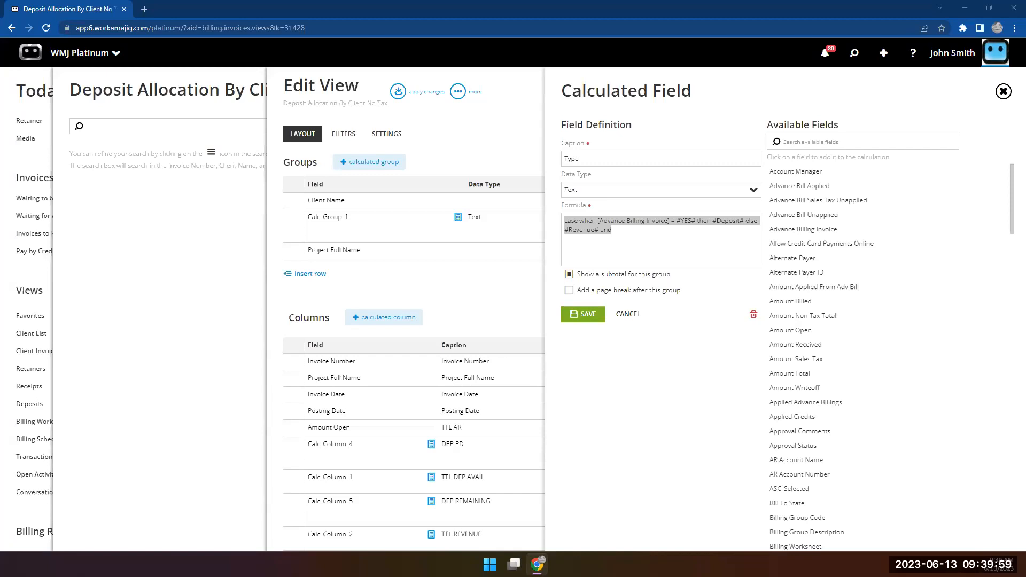
pyautogui.click(612, 251)
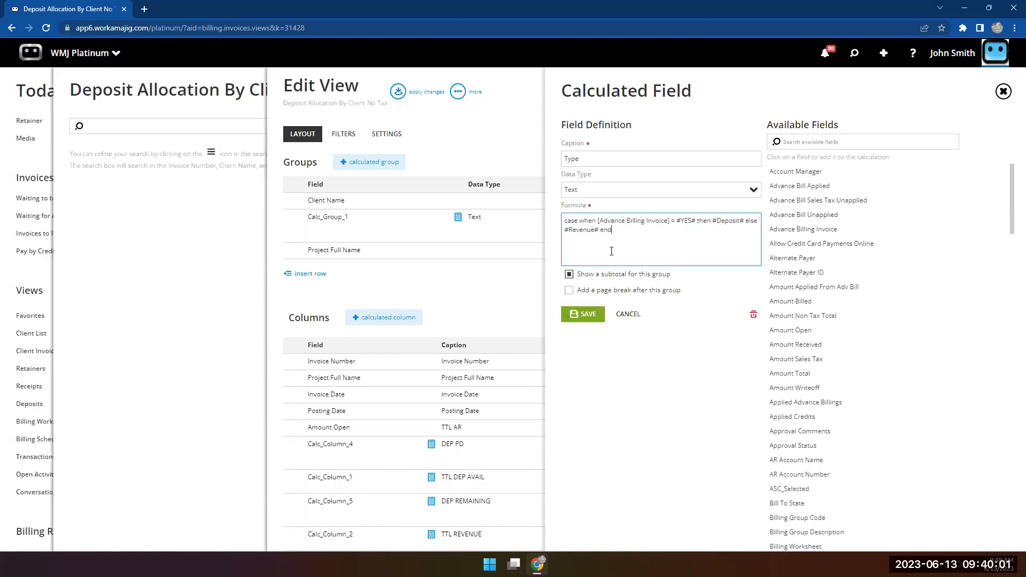
pyautogui.press('Return')
pyautogui.write('<>')
pyautogui.write('<')
pyautogui.press('BackSpace')
pyautogui.press('BackSpace')
pyautogui.press('BackSpace')
pyautogui.press('BackSpace')
pyautogui.press('BackSpace')
pyautogui.press('BackSpace')
pyautogui.click(582, 315)
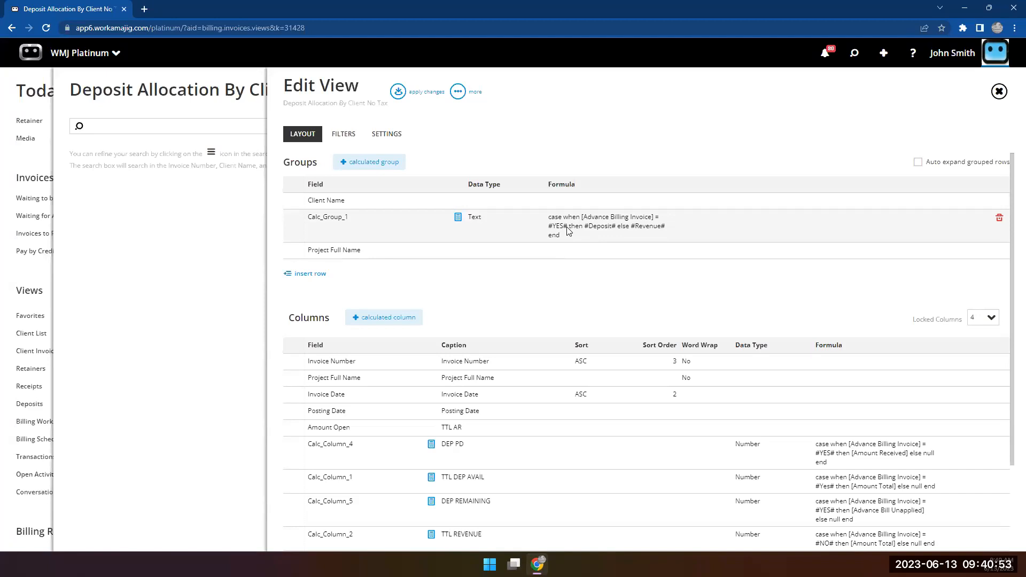
# Review the view's calculated columns, leave the layout and open the report center
pyautogui.scroll(-2, 568, 229)
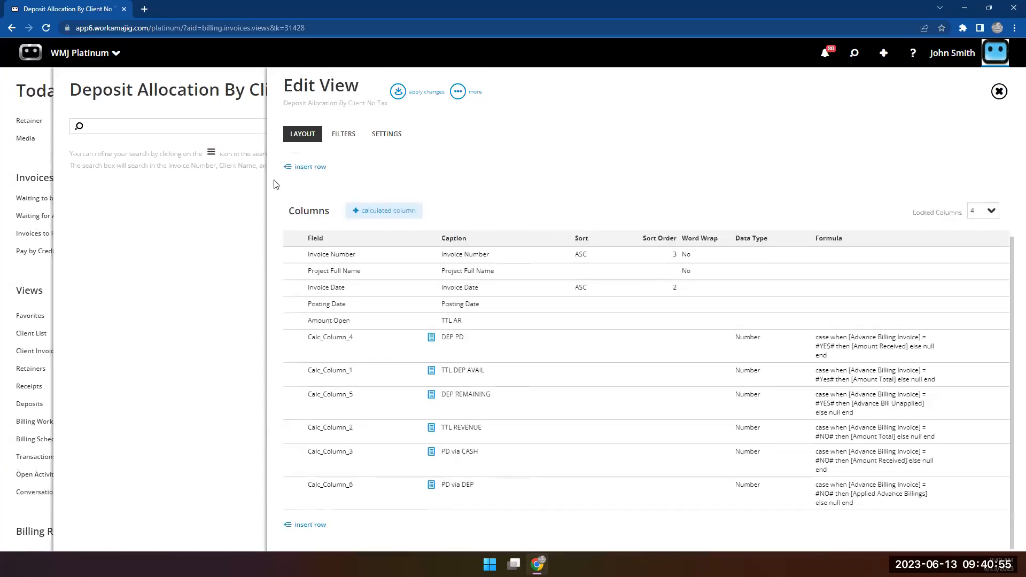
pyautogui.click(46, 271)
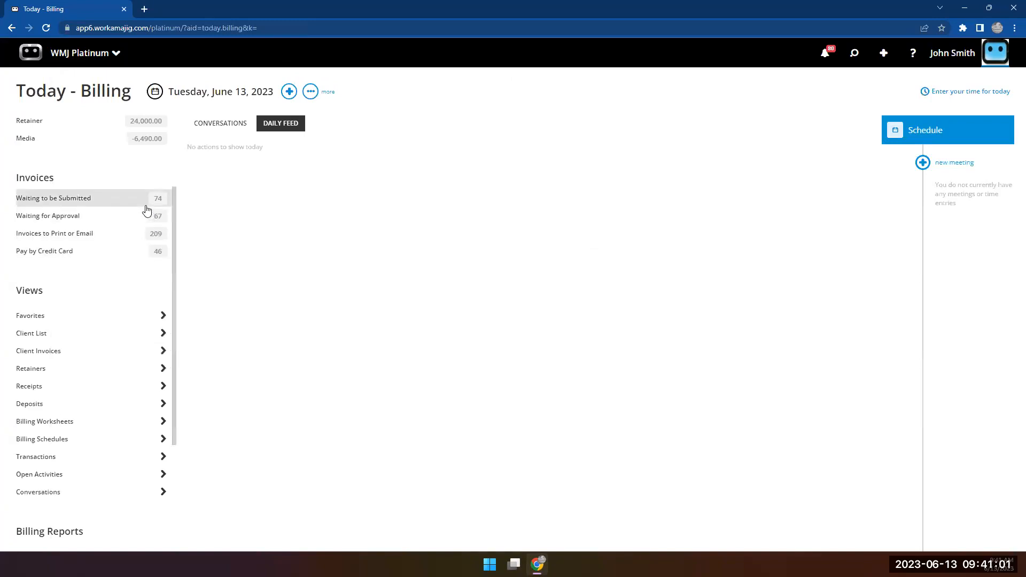
pyautogui.click(67, 56)
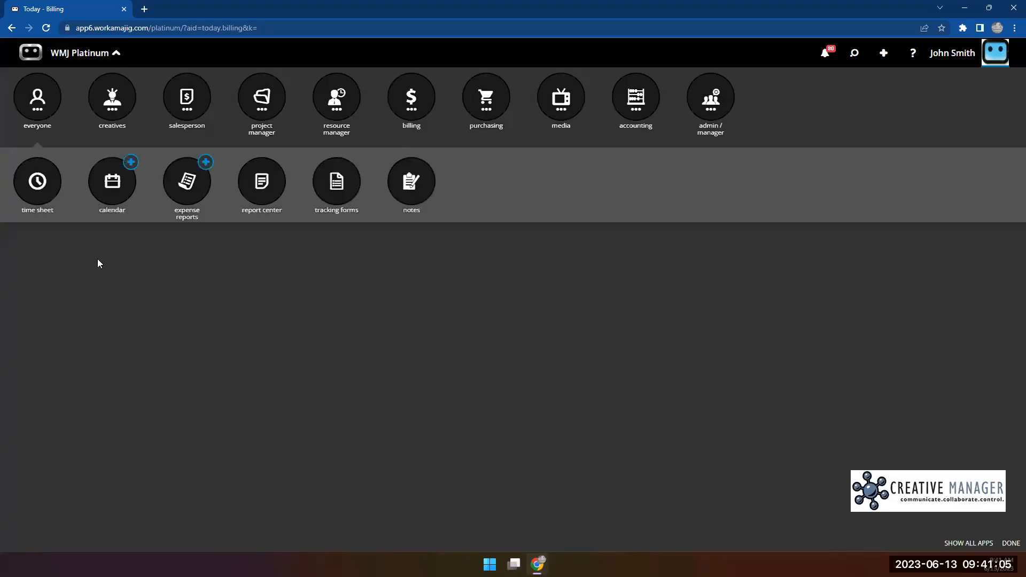
pyautogui.click(248, 191)
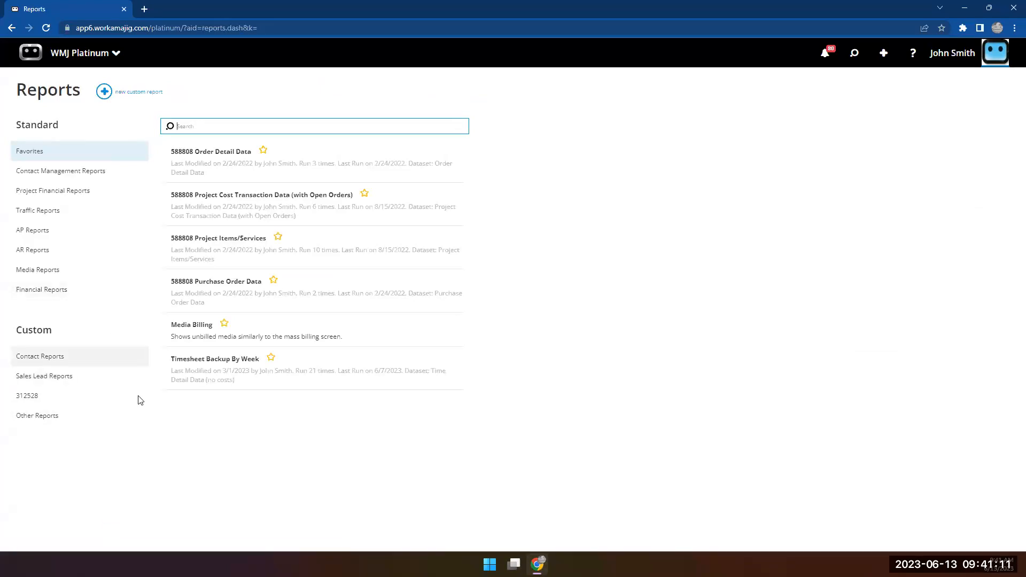
# Open the Timesheet Backup By Week favorite report and run its search without any criteria
pyautogui.click(205, 375)
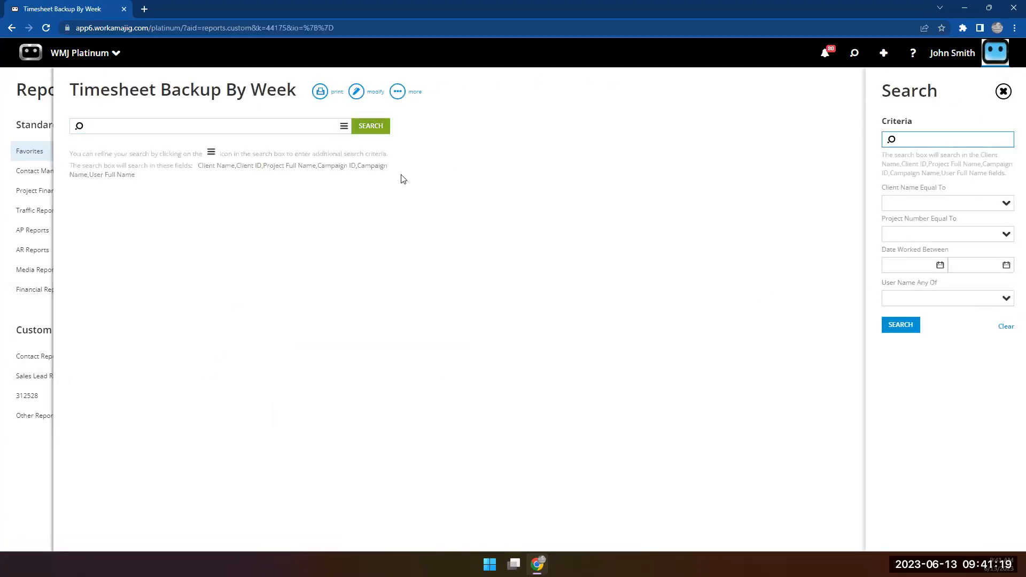
pyautogui.click(372, 128)
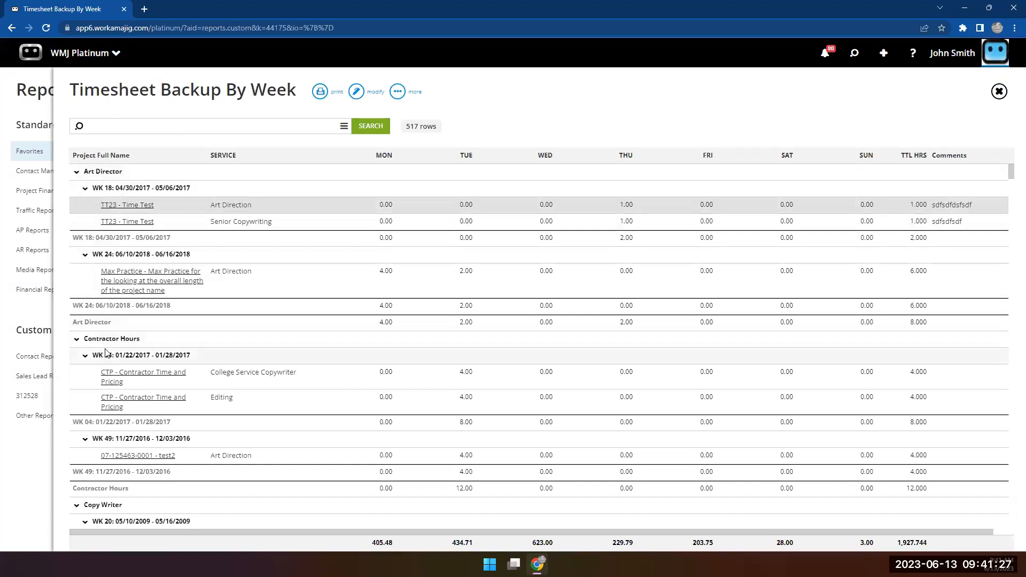
pyautogui.scroll(-1, 112, 390)
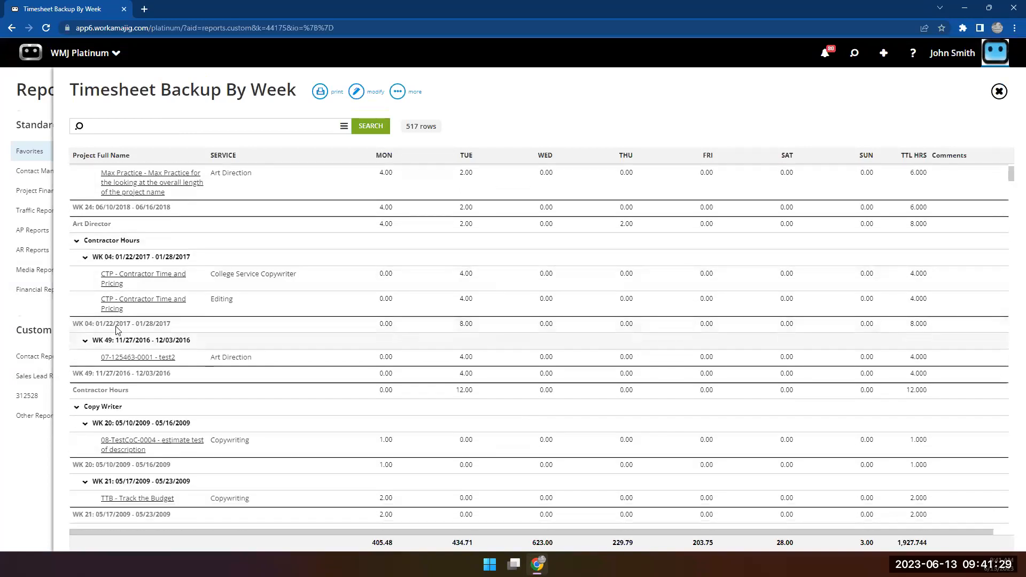
pyautogui.scroll(1, 117, 292)
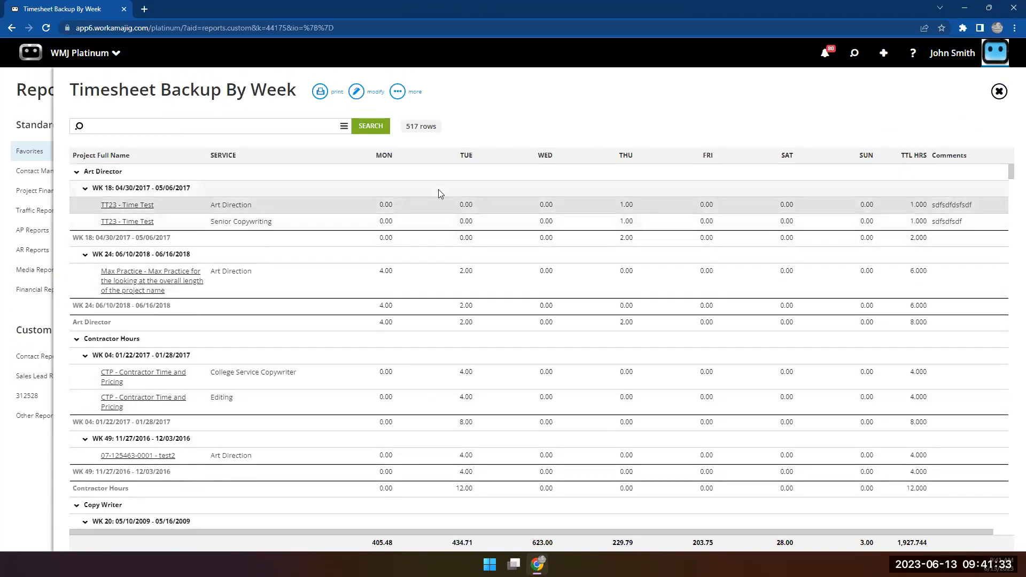
# Open the report's layout and review its week calculated group, its weekday calculated columns and the row grouping option
pyautogui.click(390, 204)
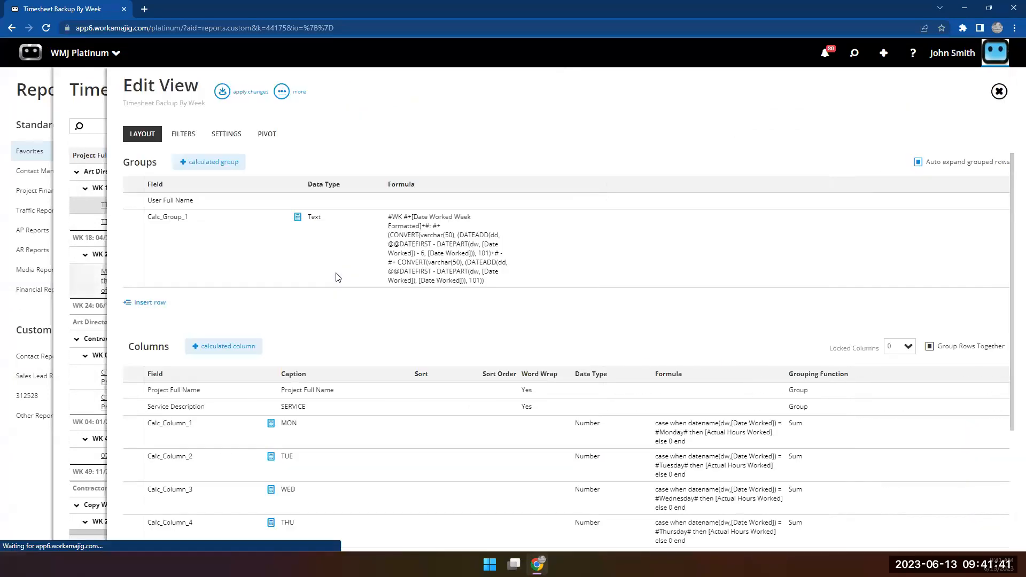
pyautogui.scroll(-1, 320, 257)
pyautogui.scroll(1, 241, 230)
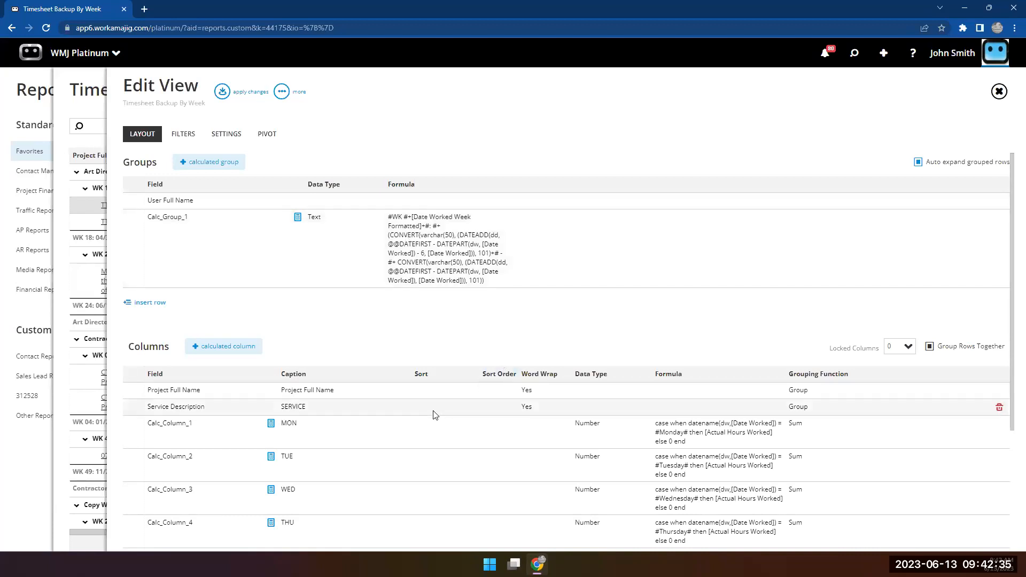
pyautogui.scroll(-2, 481, 385)
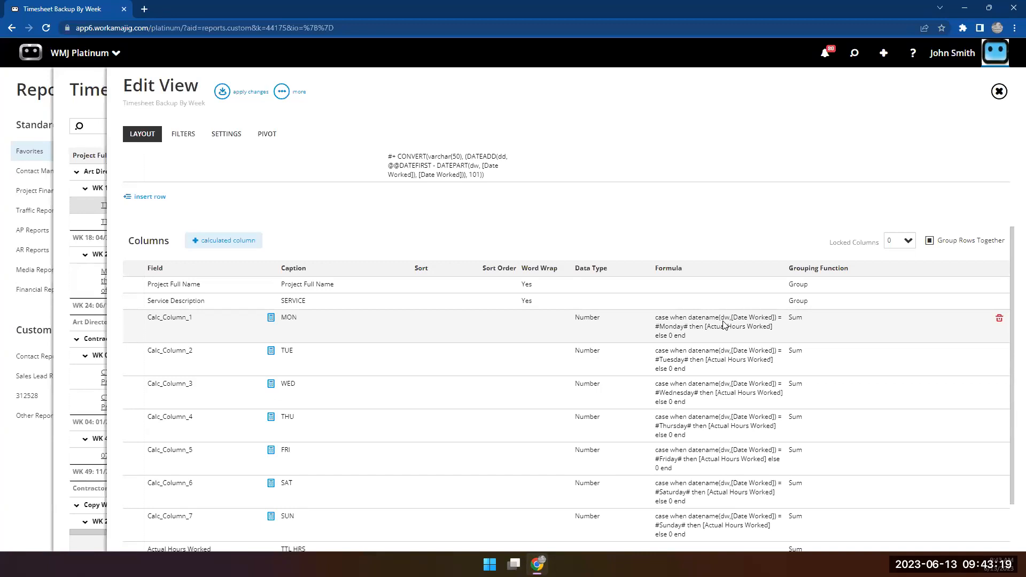
pyautogui.scroll(-1, 723, 324)
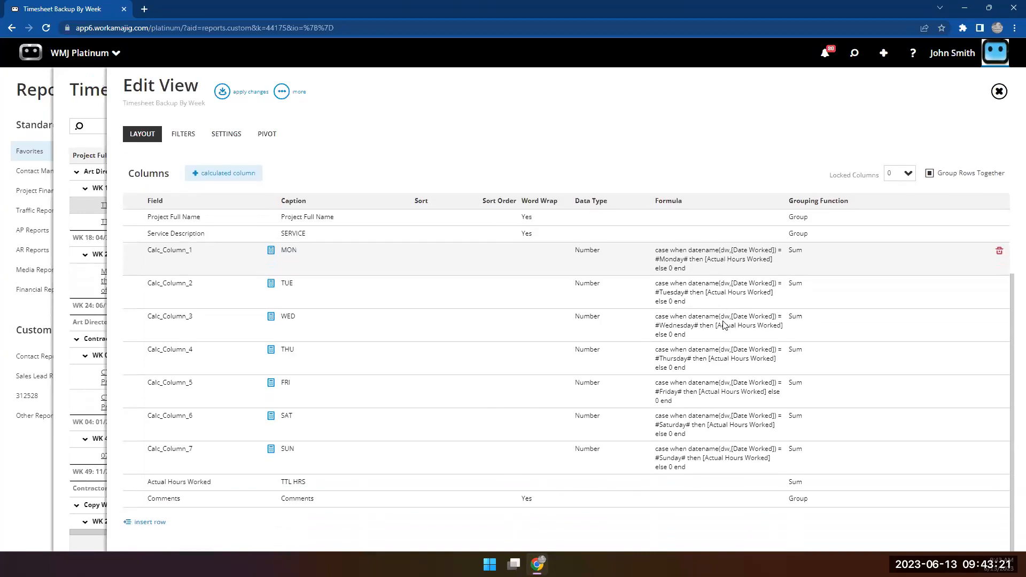
pyautogui.scroll(1, 723, 324)
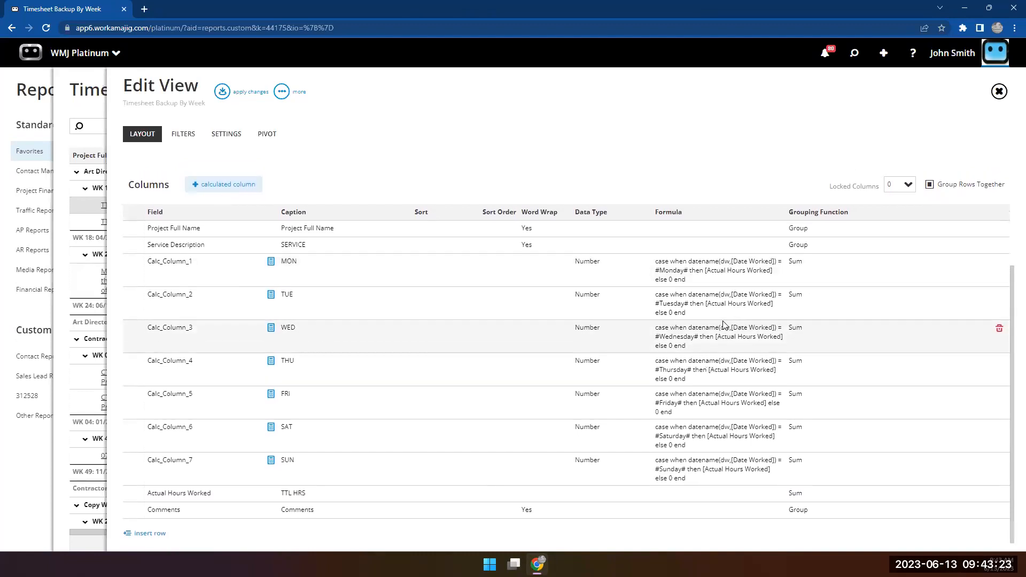
pyautogui.scroll(-1, 723, 324)
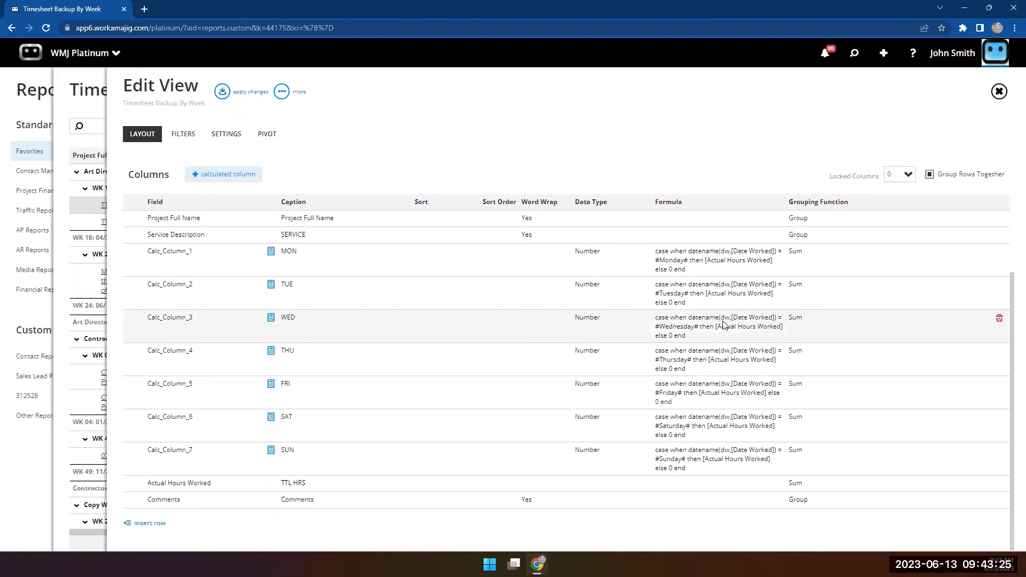
pyautogui.scroll(2, 695, 303)
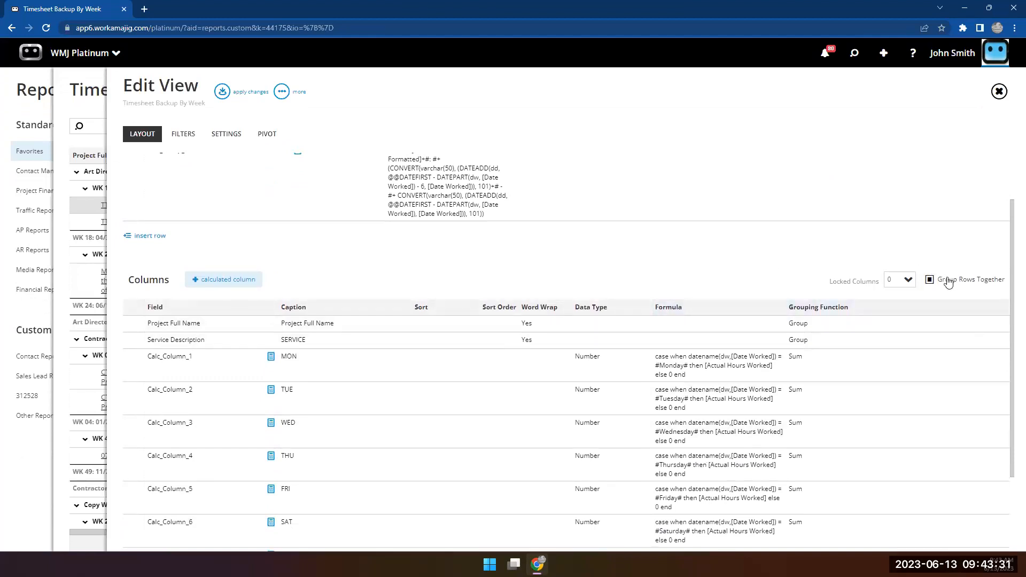
pyautogui.scroll(-2, 343, 276)
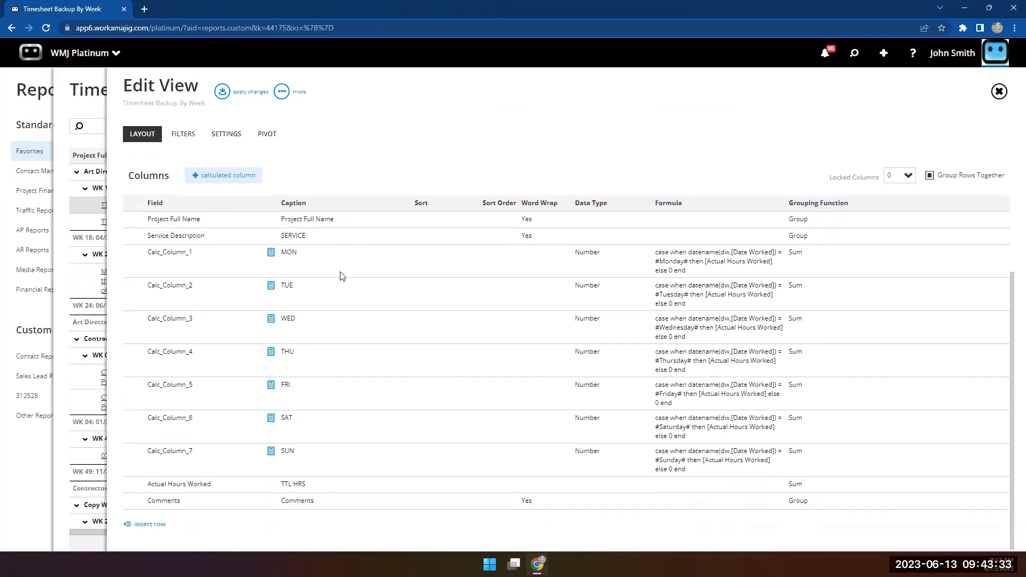
# Start a calculated column captioned Sum Of Wk with the Number data type and set it to calculate after the main query
pyautogui.click(225, 178)
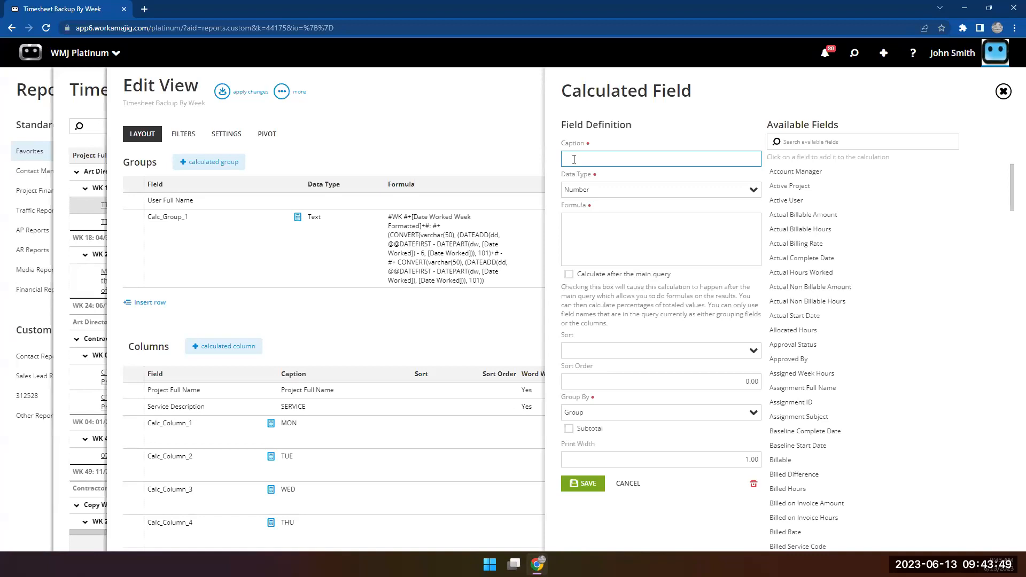
pyautogui.write('Sum Of Wk')
pyautogui.click(568, 275)
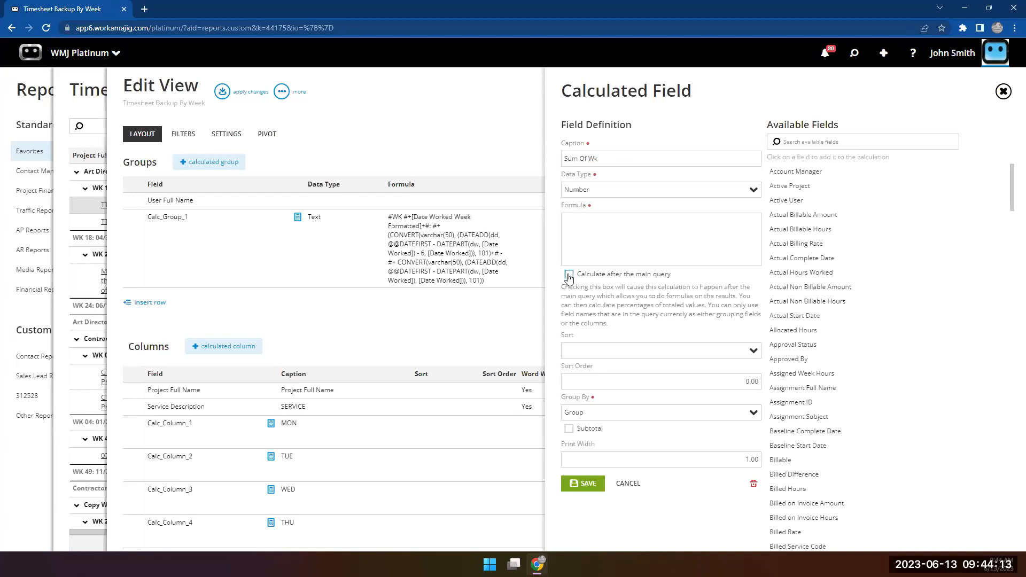
pyautogui.click(568, 275)
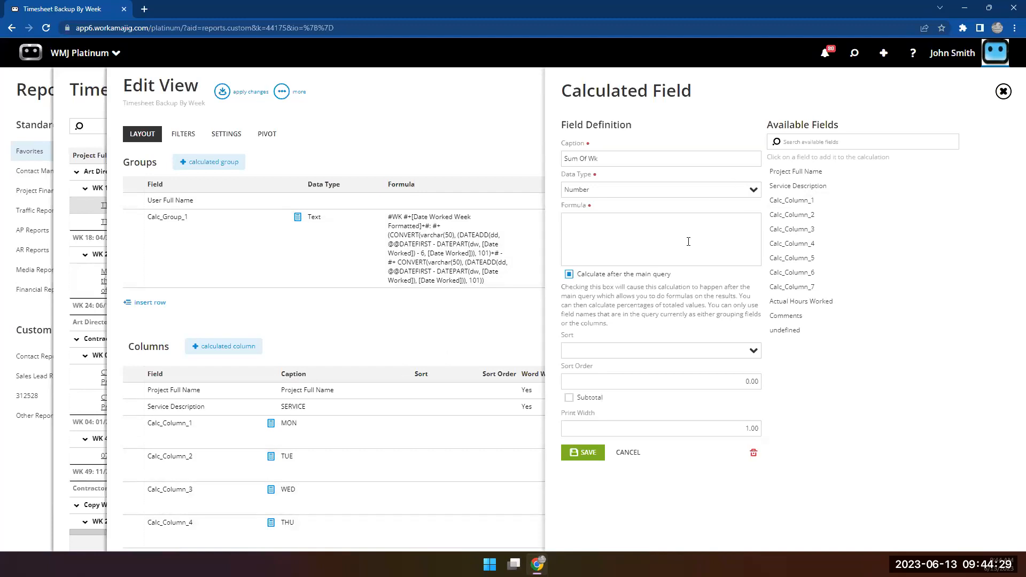
# Build the Sum Of Wk formula by adding together Calc_Column_1 through Calc_Column_7
pyautogui.click(783, 206)
pyautogui.click(783, 216)
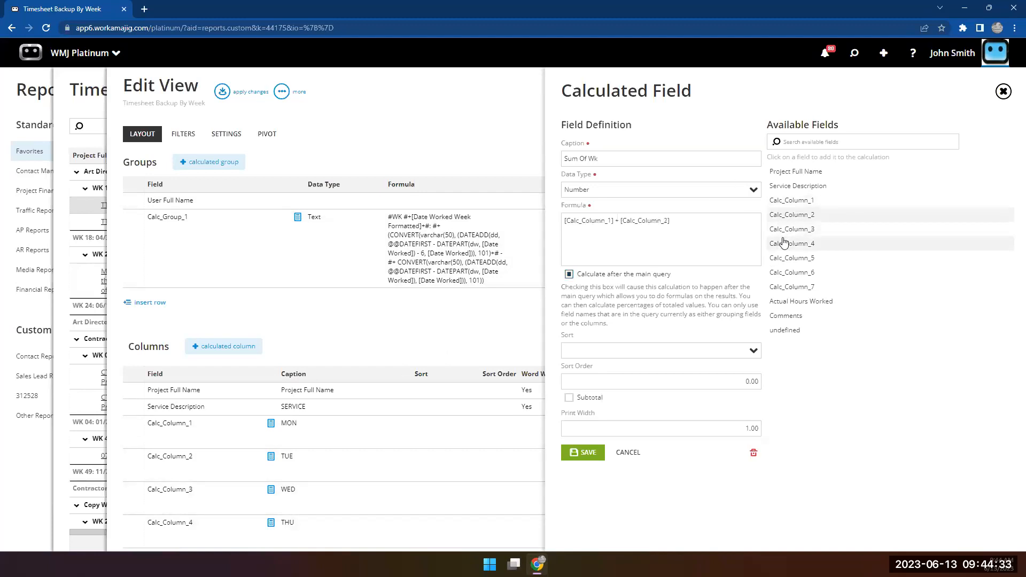
pyautogui.click(783, 229)
pyautogui.click(785, 244)
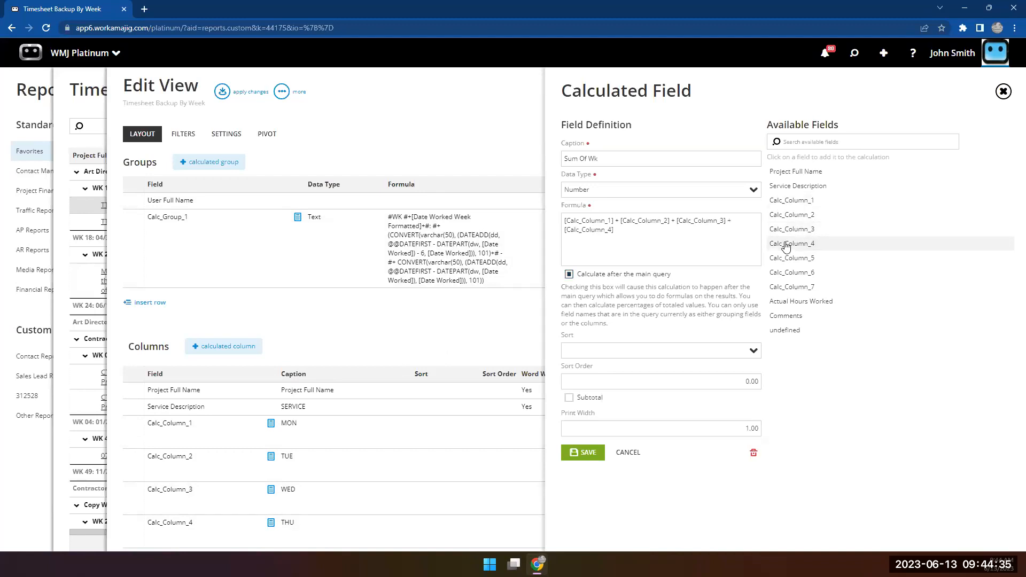
pyautogui.click(785, 259)
pyautogui.click(786, 273)
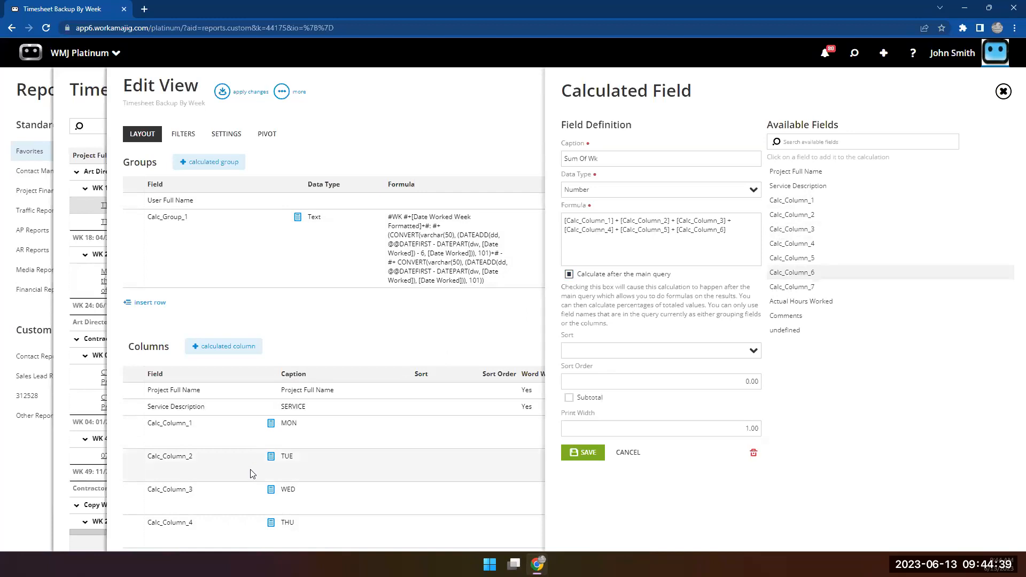
pyautogui.scroll(-2, 253, 473)
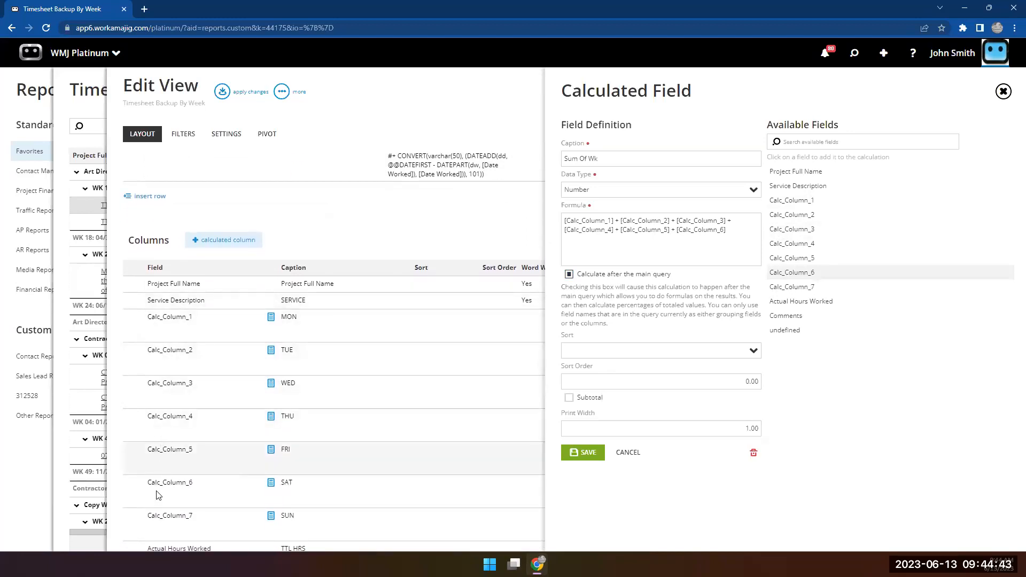
pyautogui.click(792, 287)
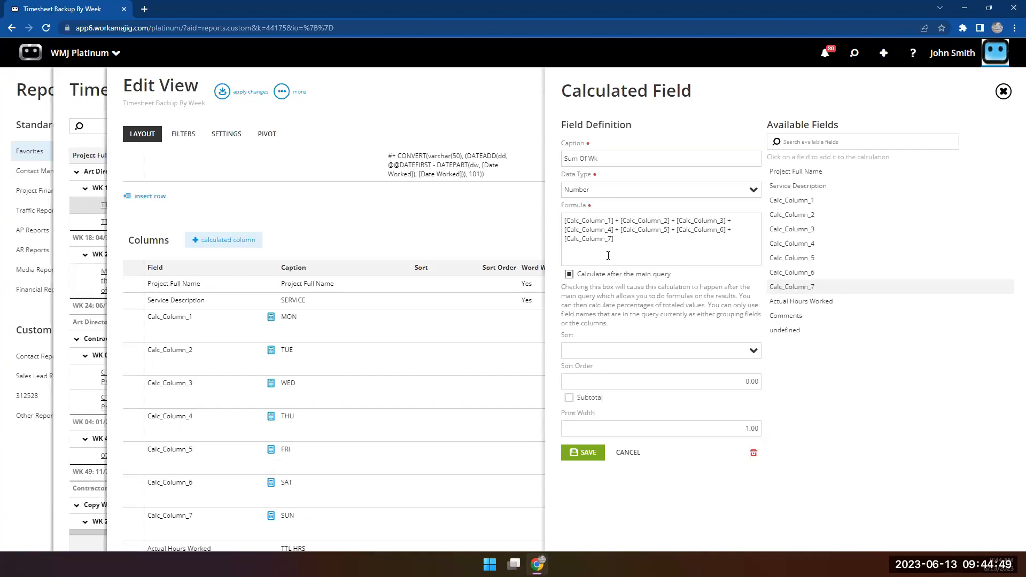
# Enable Subtotal for Sum Of Wk, save the calculated column and place it between Service Description and the MON column
pyautogui.click(569, 274)
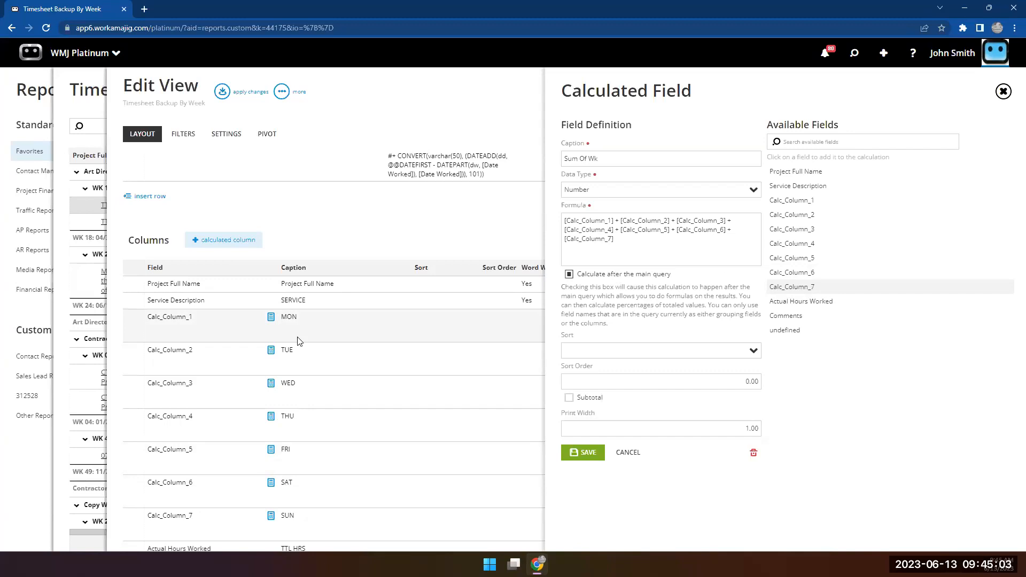
pyautogui.click(582, 400)
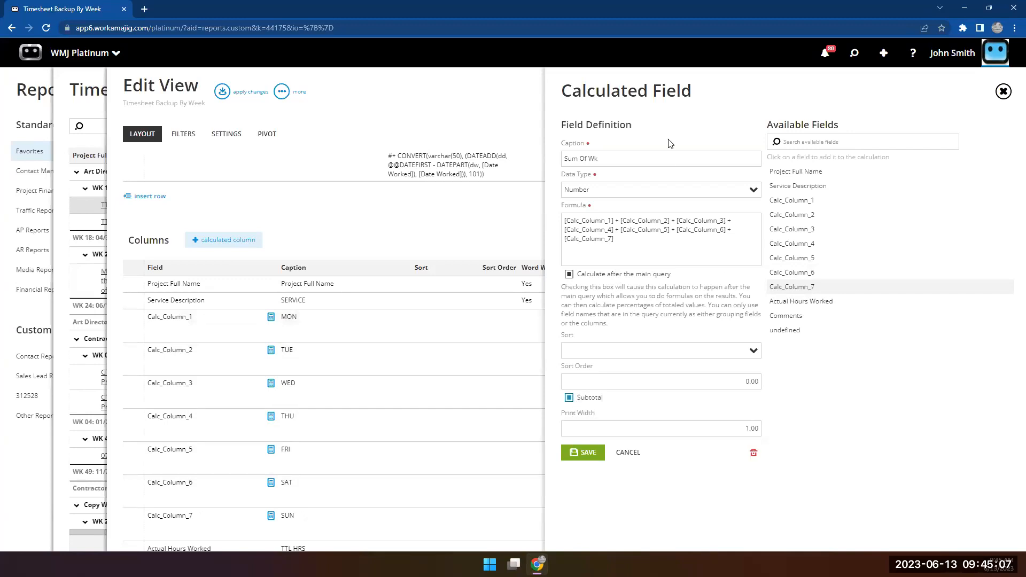
pyautogui.click(585, 454)
pyautogui.moveTo(206, 477); pyautogui.dragTo(210, 217)
# Apply the layout changes, rerun the report and bring its TTL HRS and Comments columns into view for comparison with Sum Of Wk
pyautogui.scroll(2, 411, 194)
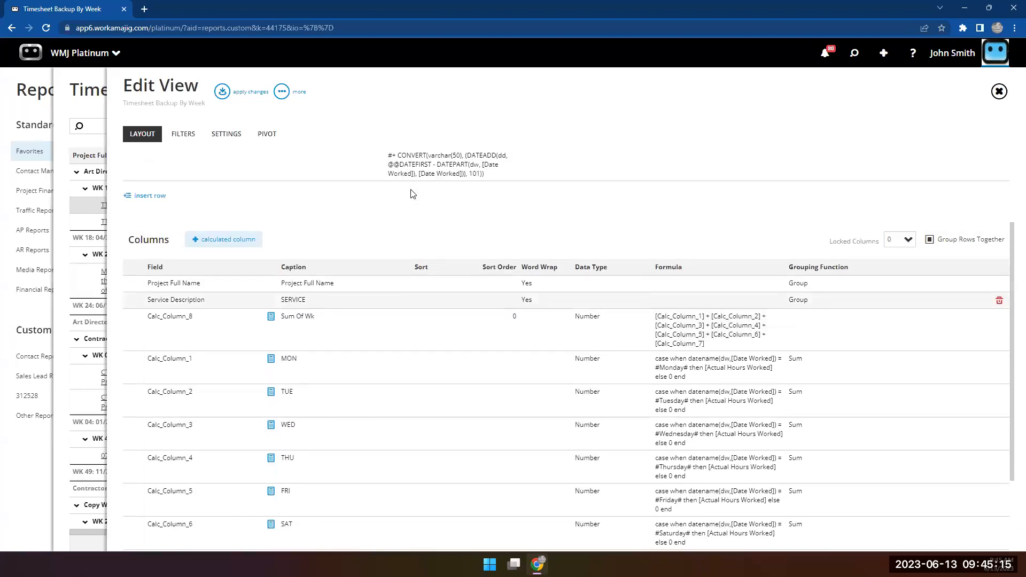
pyautogui.scroll(2, 411, 193)
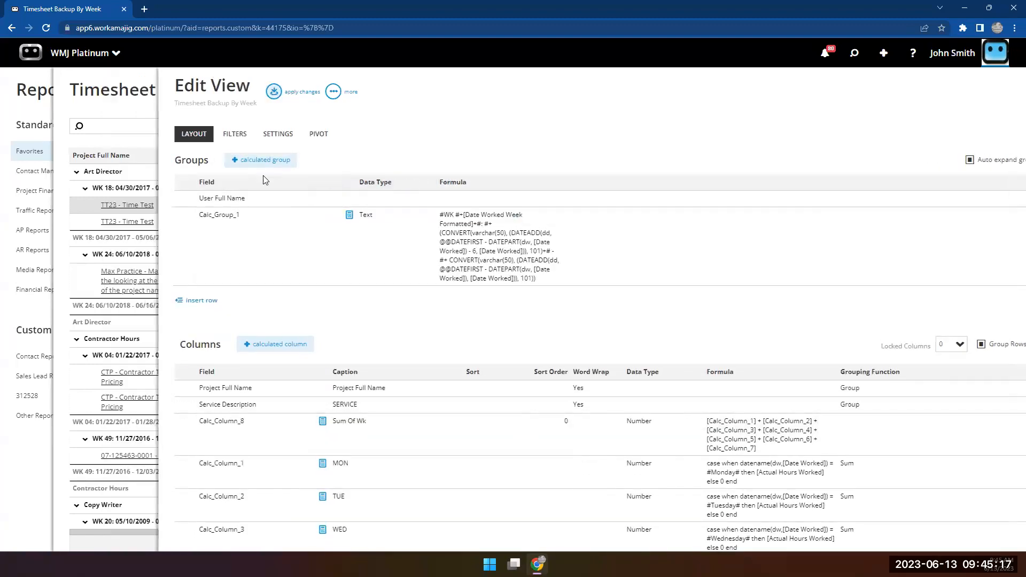
pyautogui.click(362, 128)
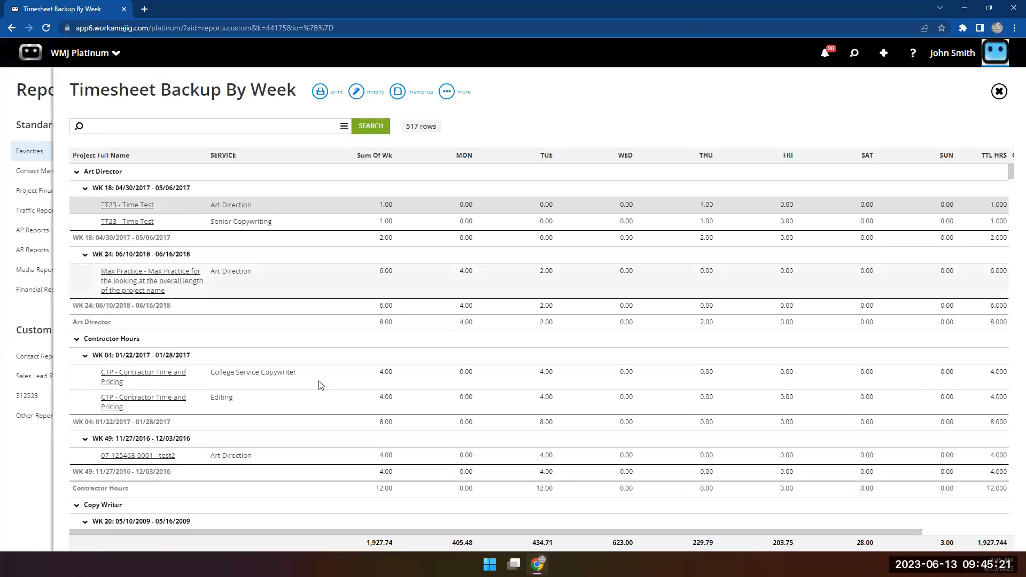
pyautogui.moveTo(327, 533); pyautogui.dragTo(434, 547)
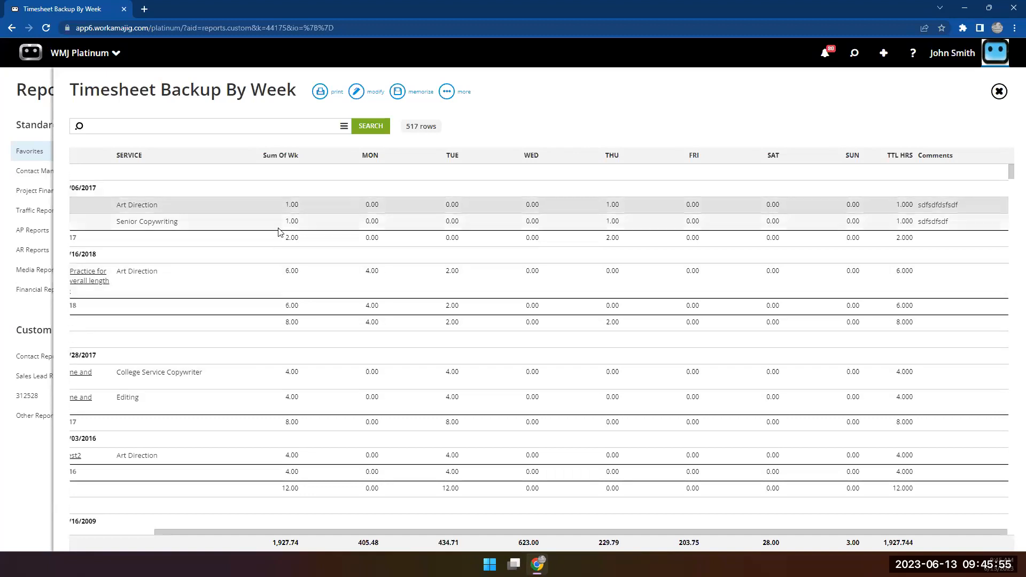
# Reopen the report's layout and add User Department as a new group
pyautogui.click(356, 93)
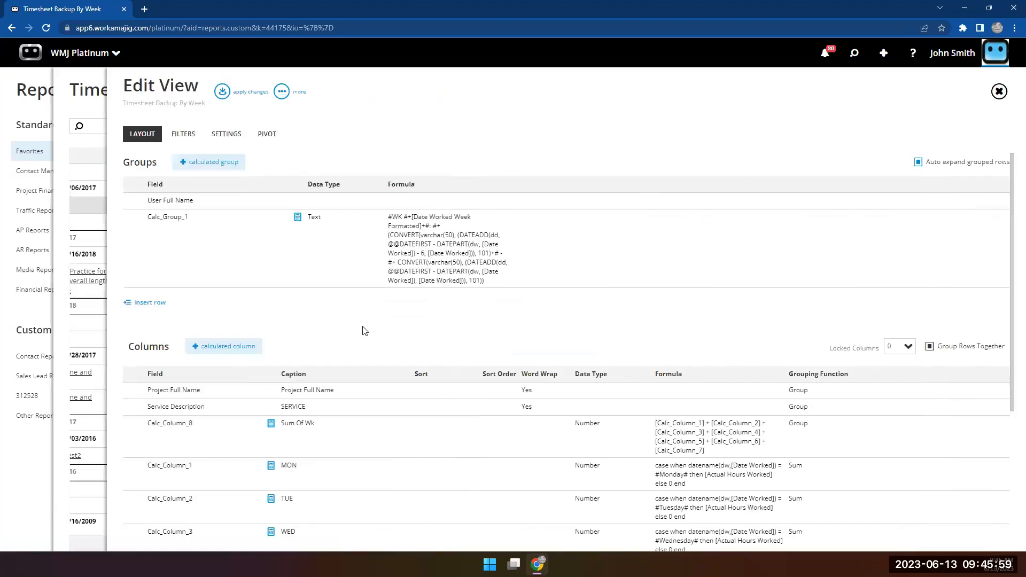
pyautogui.scroll(-3, 362, 331)
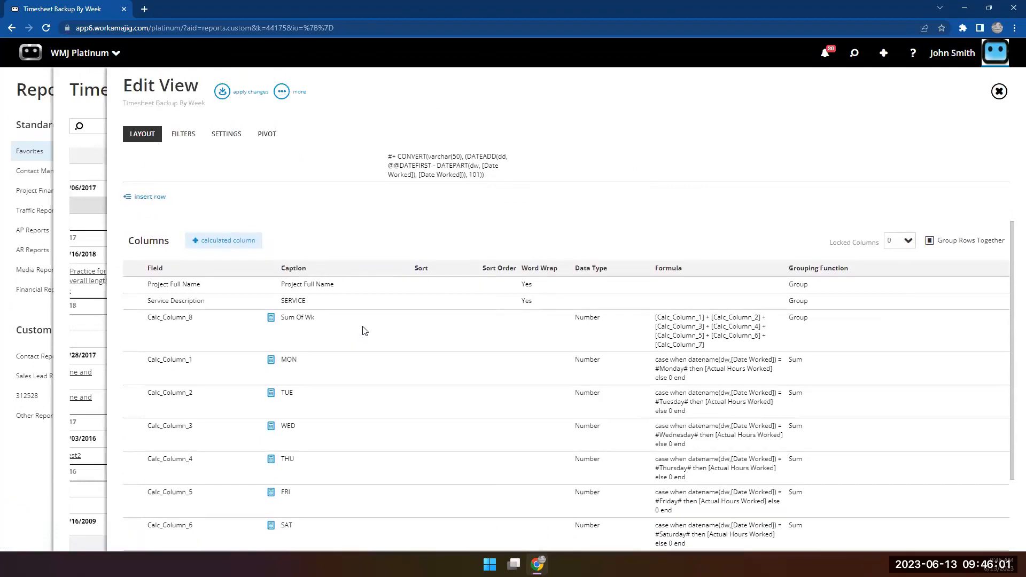
pyautogui.scroll(3, 362, 331)
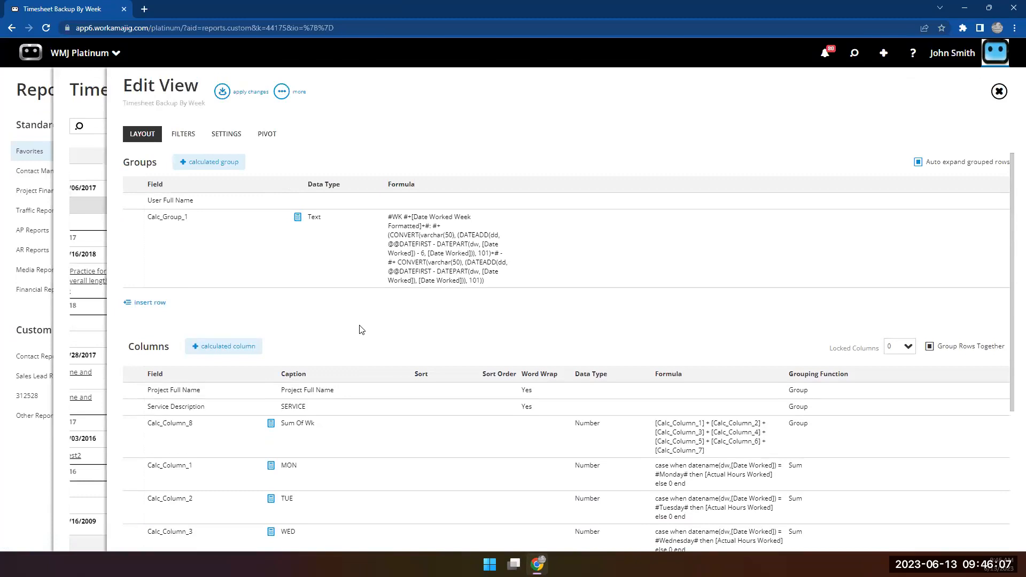
pyautogui.click(146, 302)
pyautogui.write('Dep')
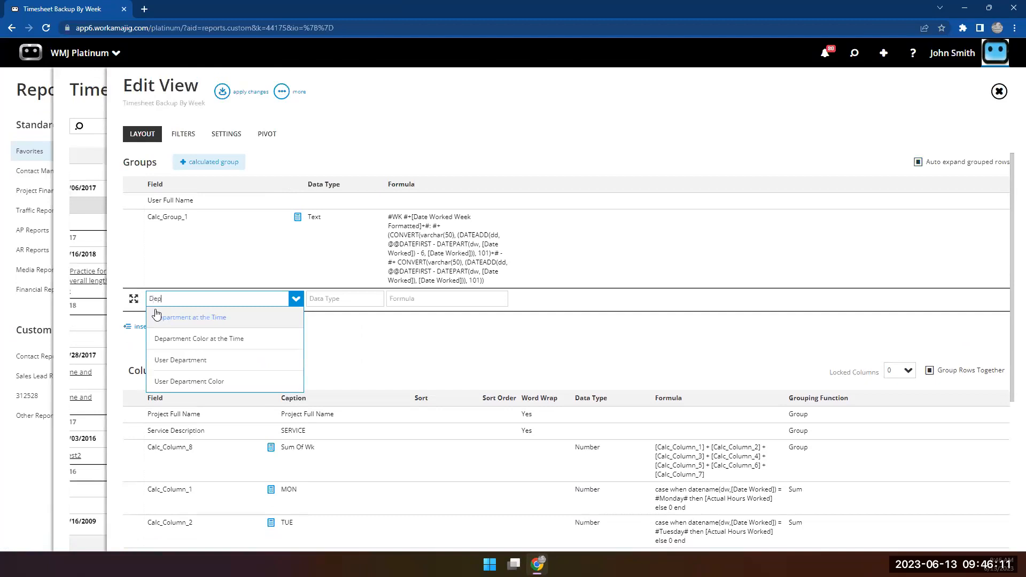
pyautogui.write('artment')
pyautogui.click(182, 379)
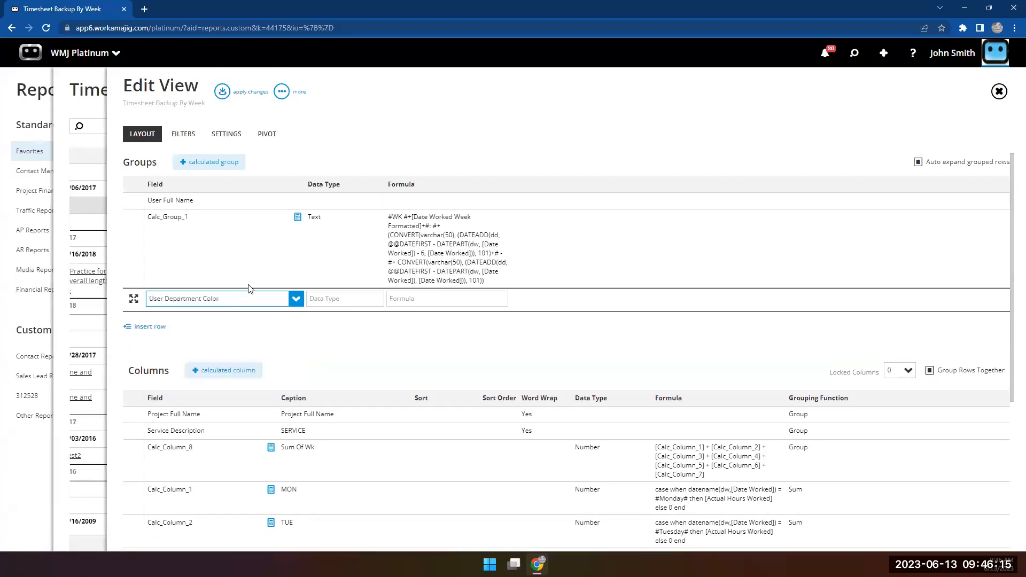
pyautogui.click(296, 299)
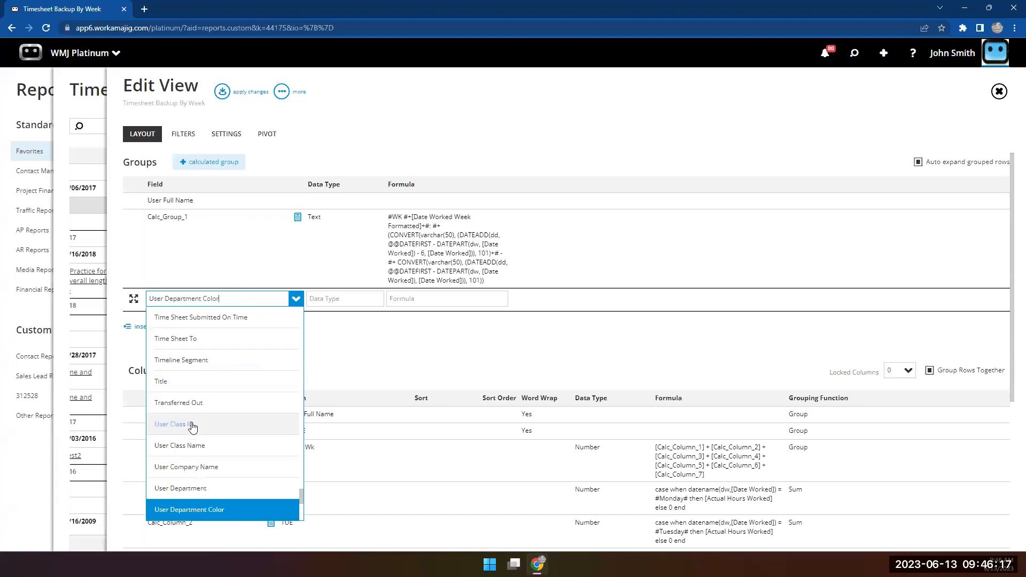
pyautogui.click(208, 489)
pyautogui.click(347, 359)
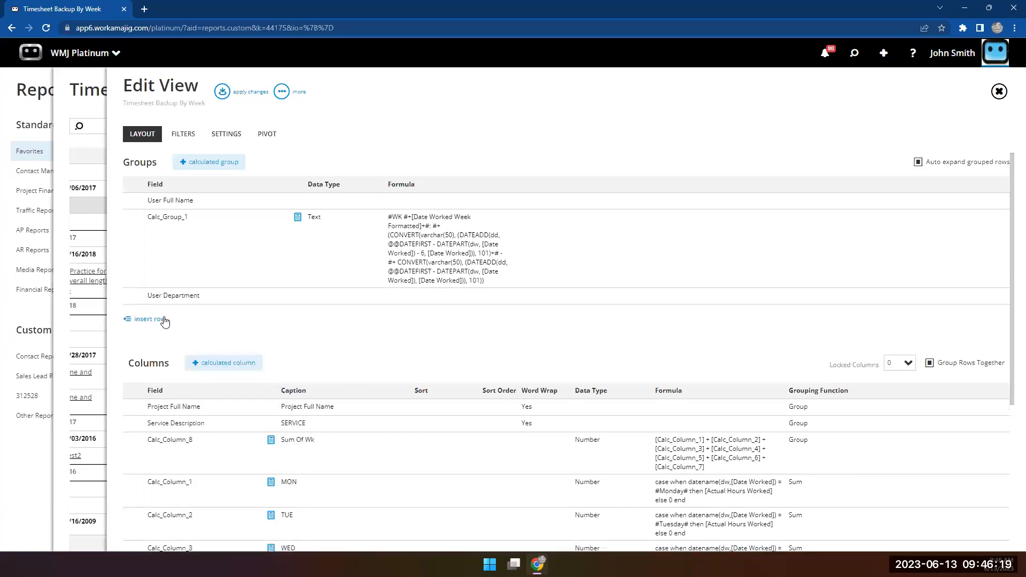
# Move User Department above User Full Name in the groups, then apply the changes and rerun the report
pyautogui.moveTo(168, 296); pyautogui.dragTo(163, 194)
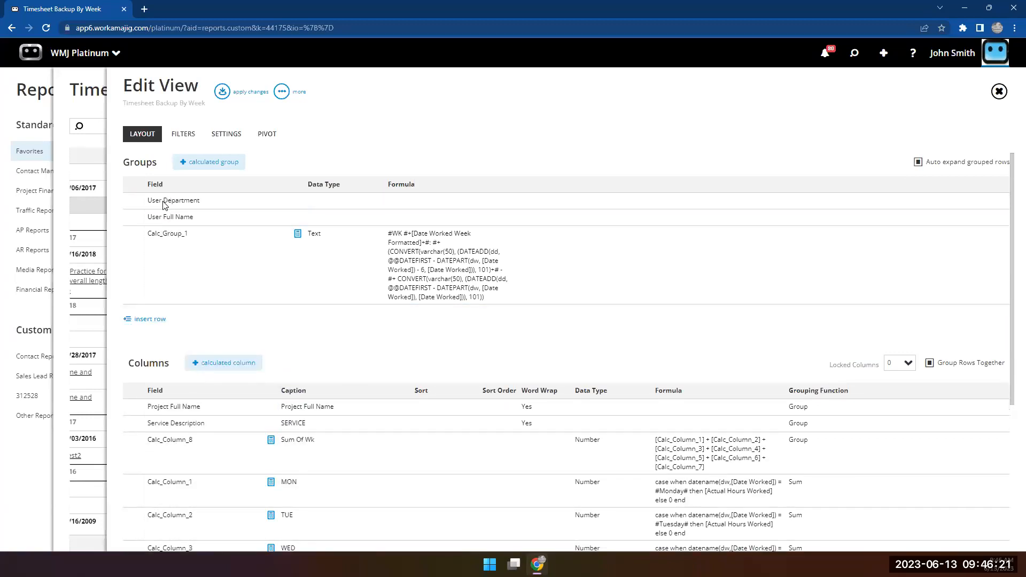
pyautogui.click(222, 92)
pyautogui.click(374, 128)
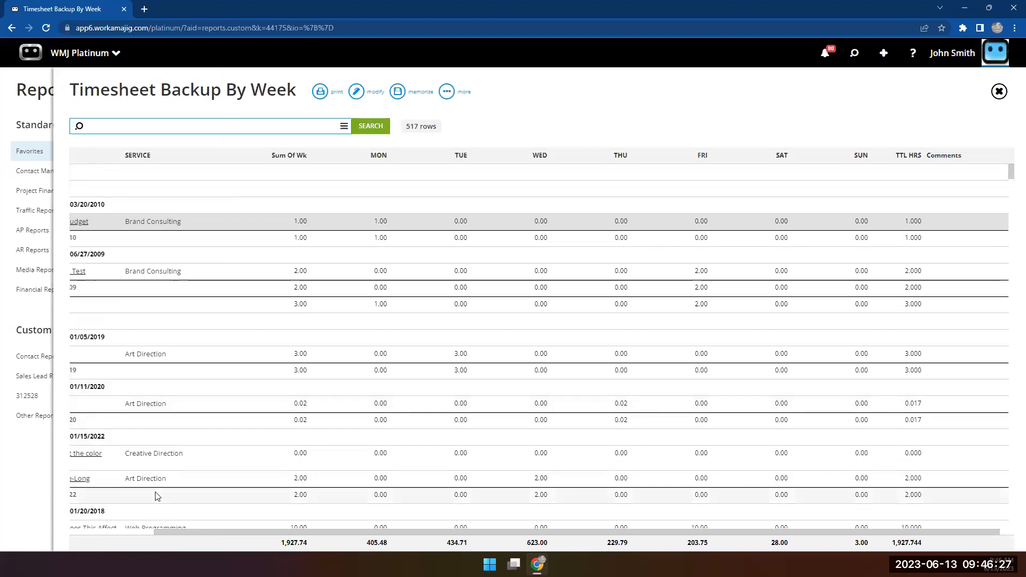
# Bring the report's first columns back into view and collapse the Accounting, Creative, Scheduling and unnamed department groups to compare their totals
pyautogui.moveTo(174, 533); pyautogui.dragTo(5, 516)
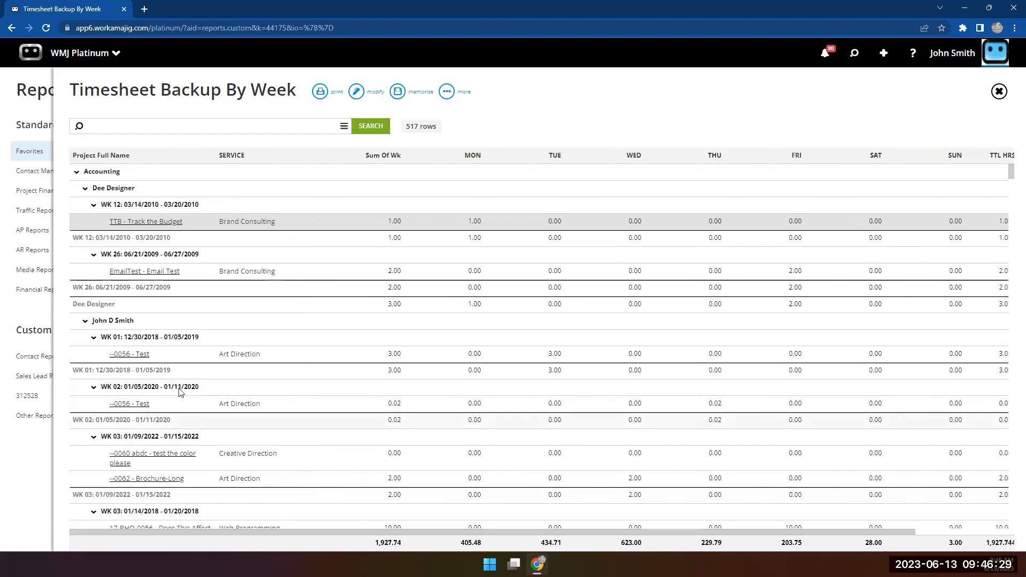
pyautogui.click(77, 173)
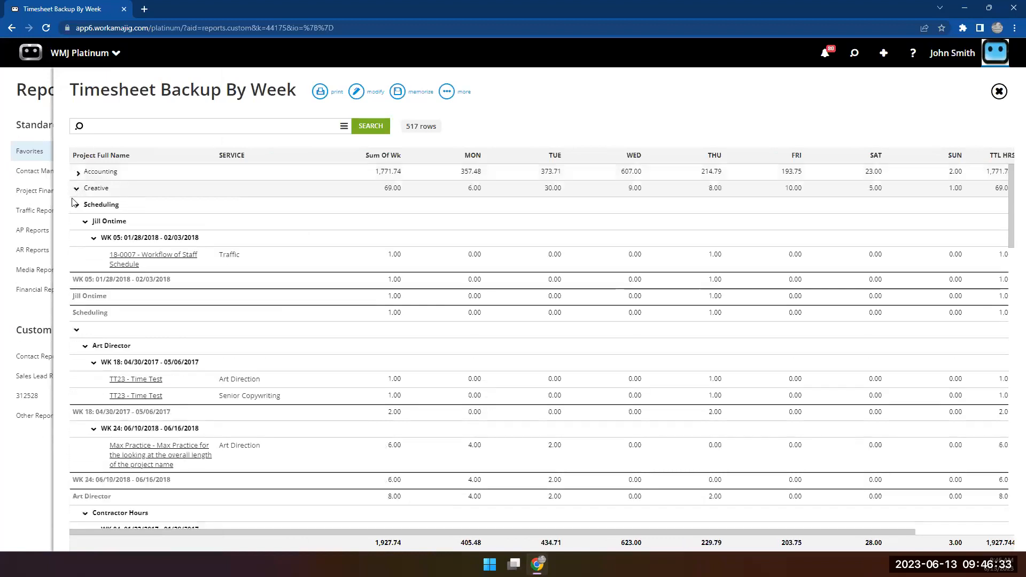
pyautogui.click(75, 204)
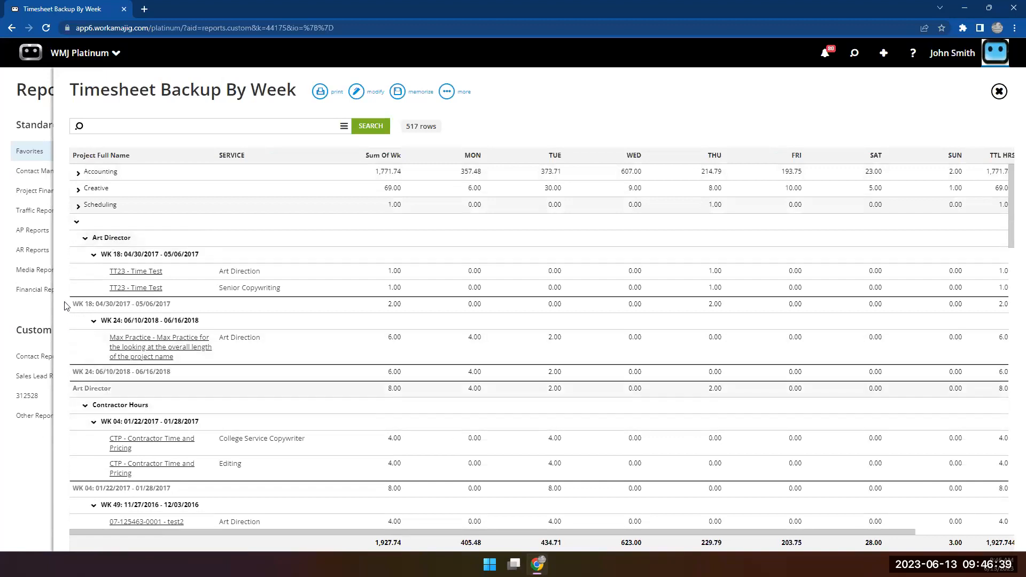
pyautogui.click(78, 222)
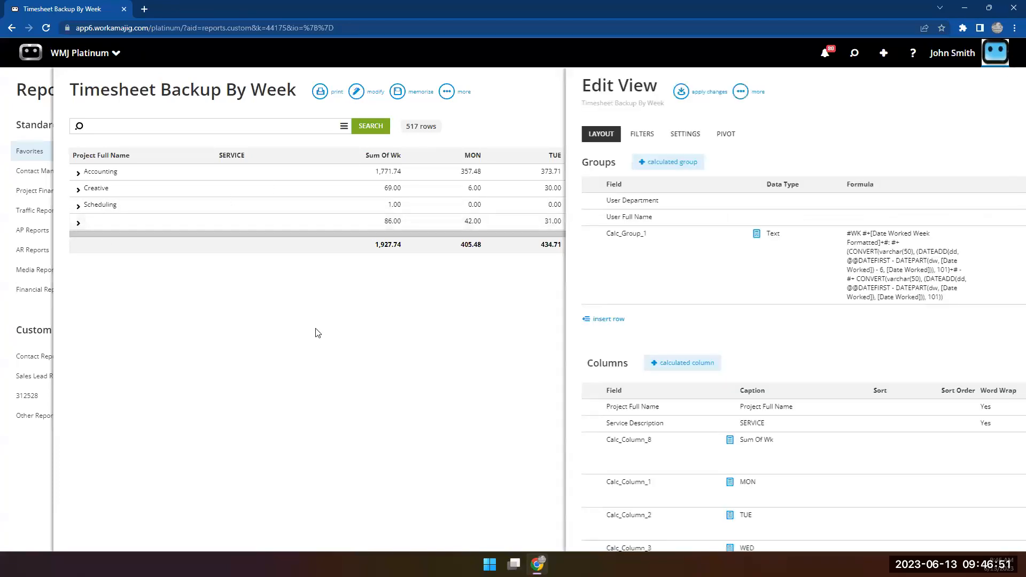
# Add a calculated group captioned Department in the report's layout and insert the User Department field into its formula
pyautogui.click(207, 163)
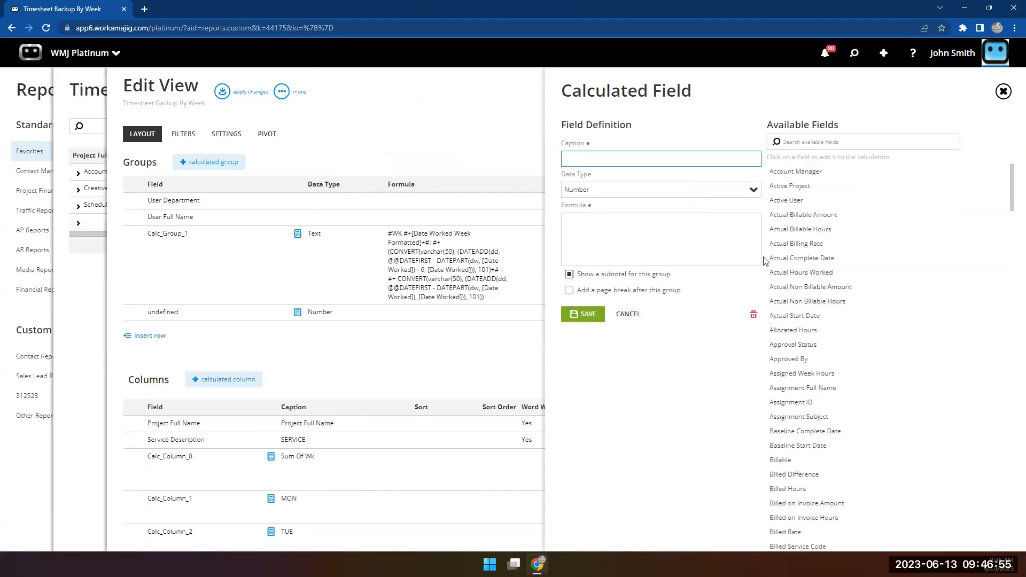
pyautogui.write('Department')
pyautogui.click(678, 250)
pyautogui.scroll(-3, 817, 422)
pyautogui.scroll(-5, 818, 423)
pyautogui.scroll(1, 770, 263)
pyautogui.click(825, 139)
pyautogui.write('depar')
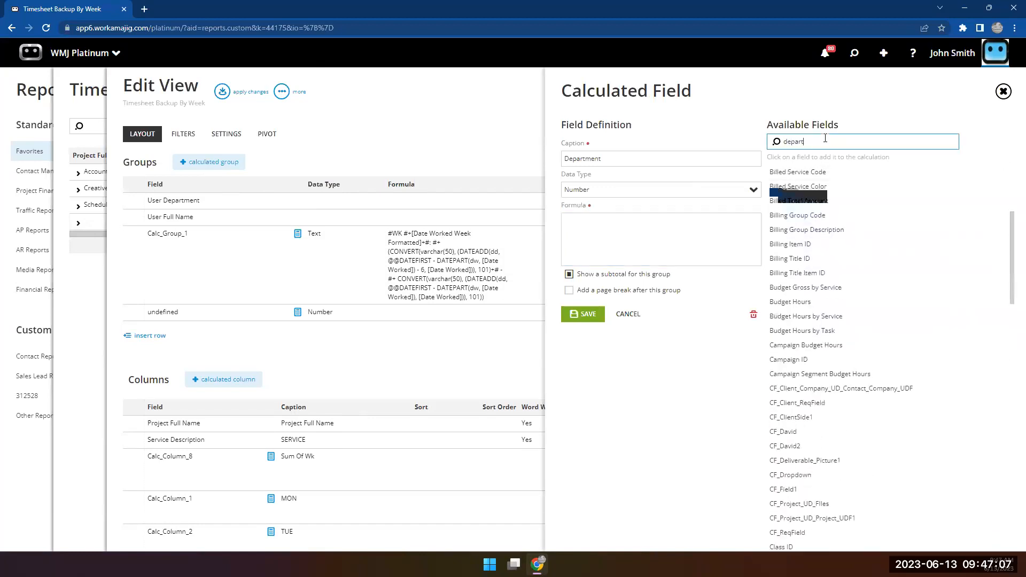
pyautogui.click(813, 202)
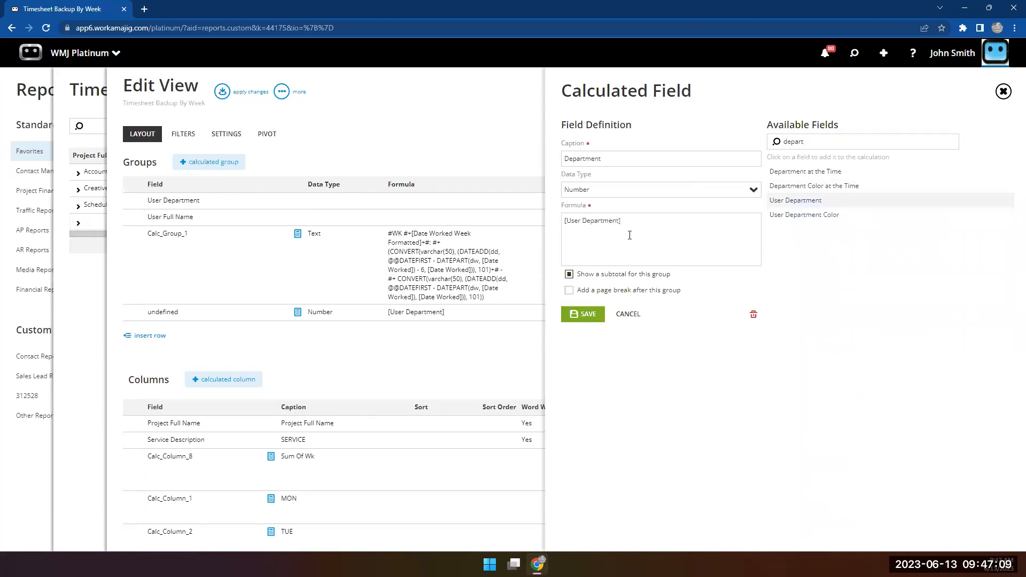
# Begin the Department formula with "case when isnull(" before [User Department] and set its data type to Text
pyautogui.click(562, 220)
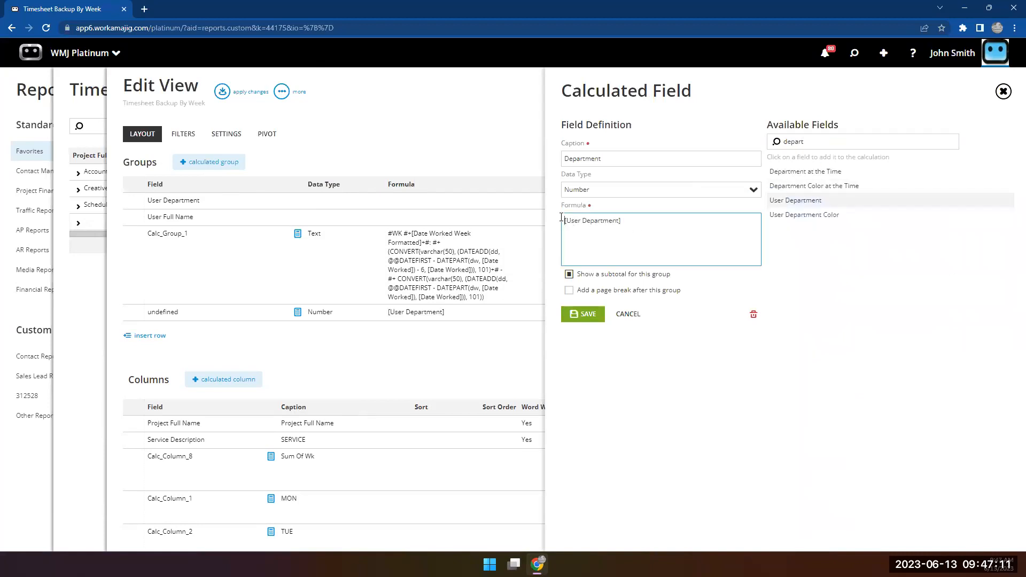
pyautogui.write('case when')
pyautogui.write('isnull(')
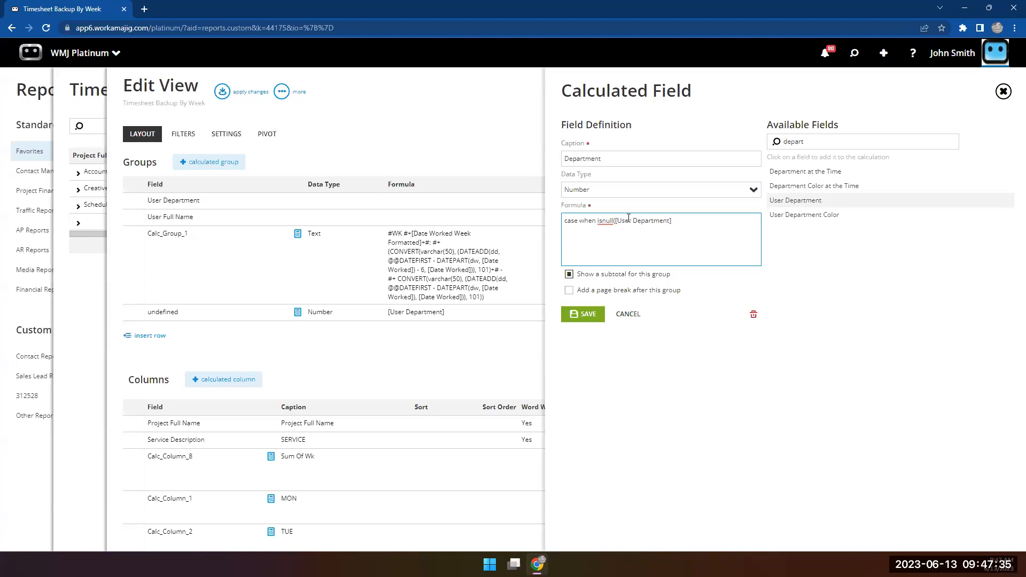
pyautogui.click(754, 196)
pyautogui.click(668, 223)
pyautogui.click(675, 222)
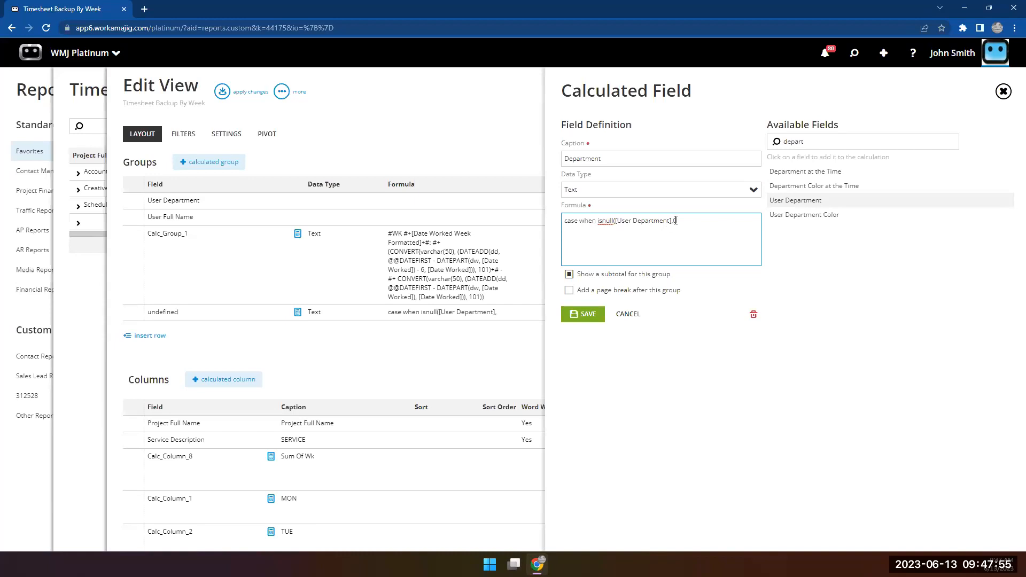
# Extend the Department formula with ",#B#) = #B# then #ADD A DEPT# else +" followed by the User Department field
pyautogui.write(')')
pyautogui.press('BackSpace')
pyautogui.press('BackSpace')
pyautogui.write('#B#')
pyautogui.write('#B')
pyautogui.write('hen #ADD A DEPT# else +')
pyautogui.click(879, 201)
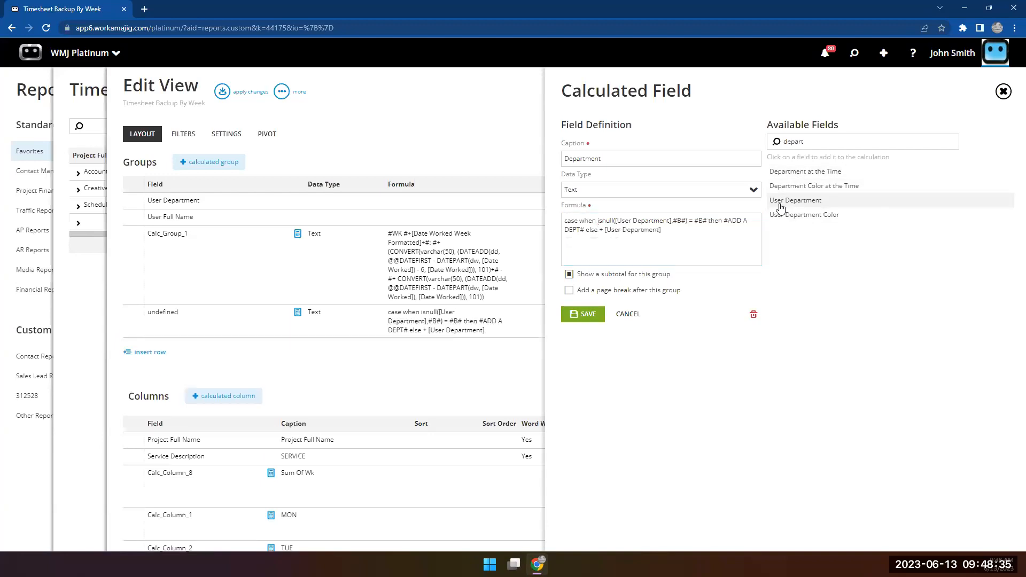
# Remove the stray plus sign after else, finish the Department formula with "end" and save the calculated group
pyautogui.click(608, 231)
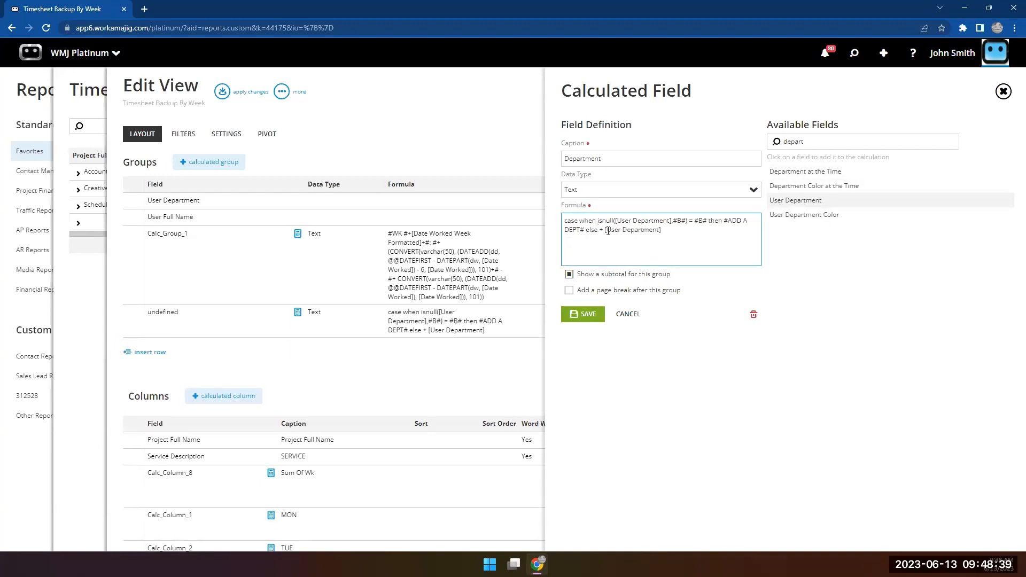
pyautogui.press('BackSpace')
pyautogui.press('BackSpace')
pyautogui.write('end')
pyautogui.click(583, 315)
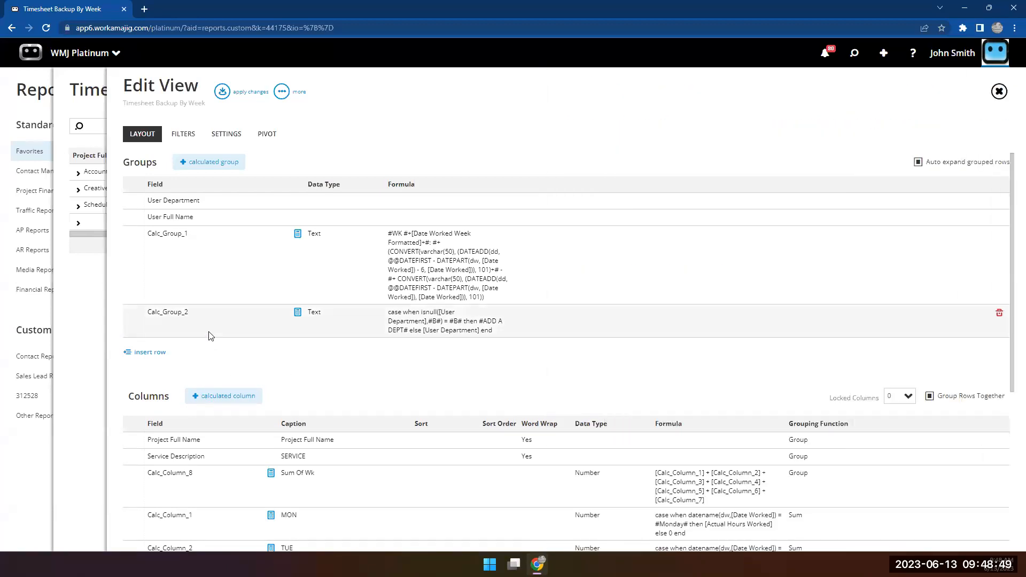
# Move the new calculated department group above User Department, apply the changes and rerun the report with its department groups collapsed
pyautogui.moveTo(213, 331); pyautogui.dragTo(212, 200)
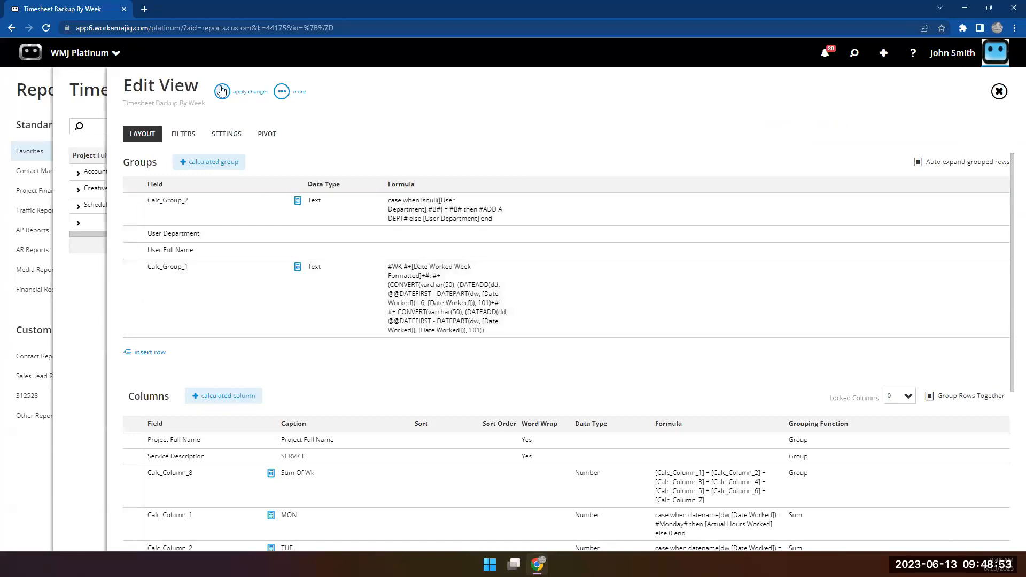
pyautogui.click(223, 91)
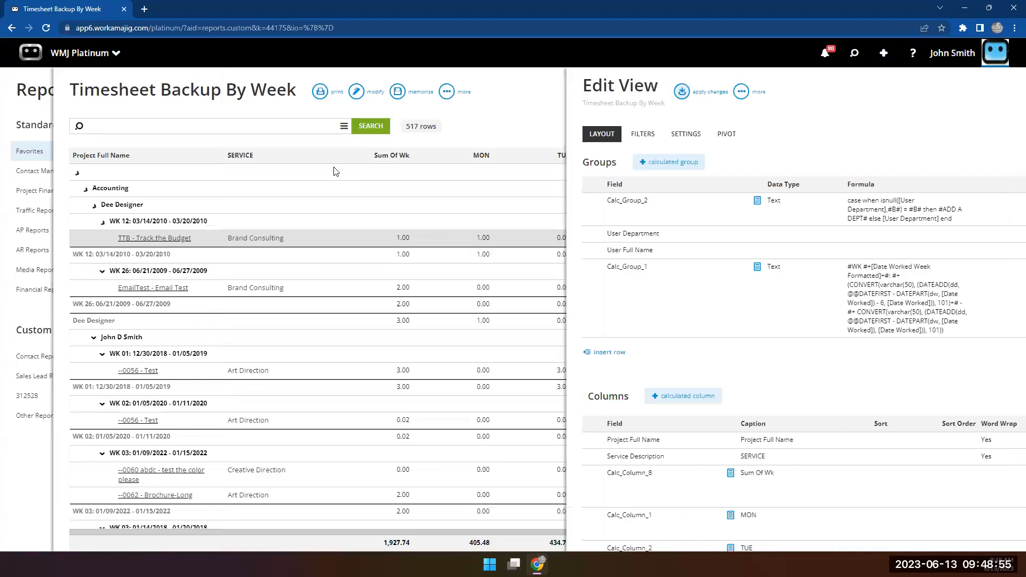
pyautogui.click(362, 129)
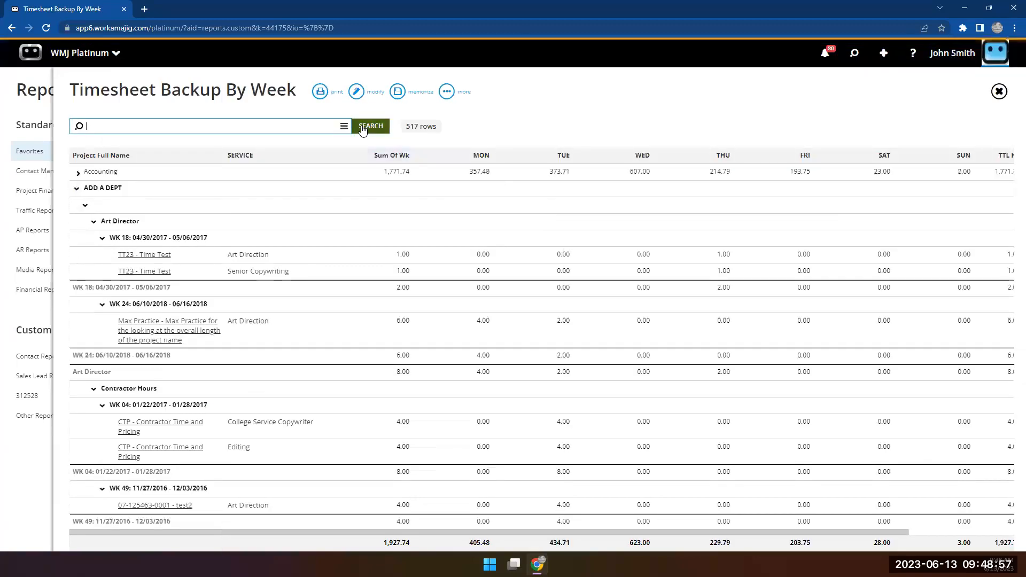
pyautogui.click(75, 189)
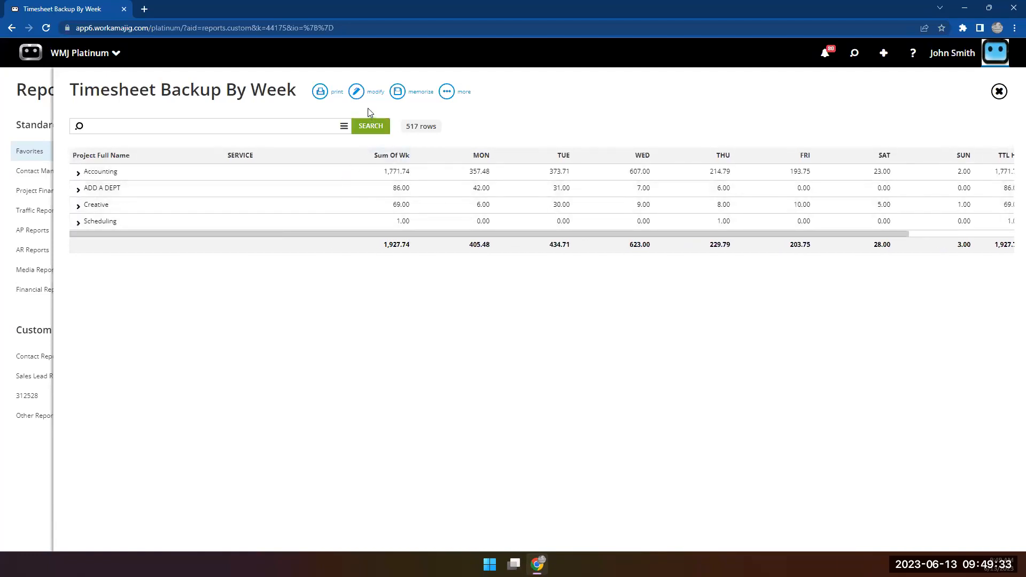
# Review the report's layout and its before-grouping and after-grouping filters, and return to the report
pyautogui.click(356, 91)
pyautogui.scroll(-1, 251, 373)
pyautogui.scroll(-1, 249, 372)
pyautogui.scroll(3, 248, 370)
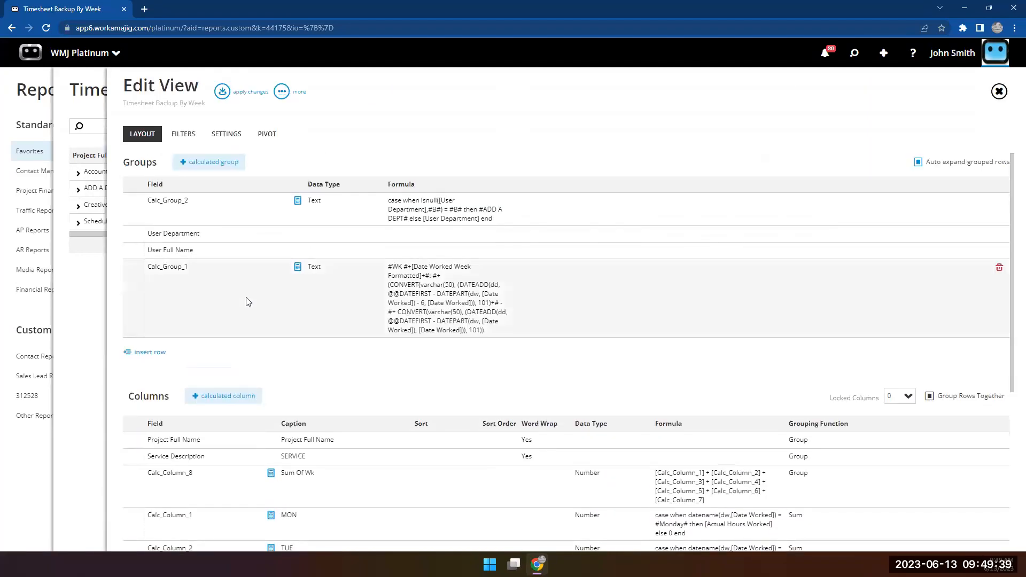
pyautogui.click(184, 135)
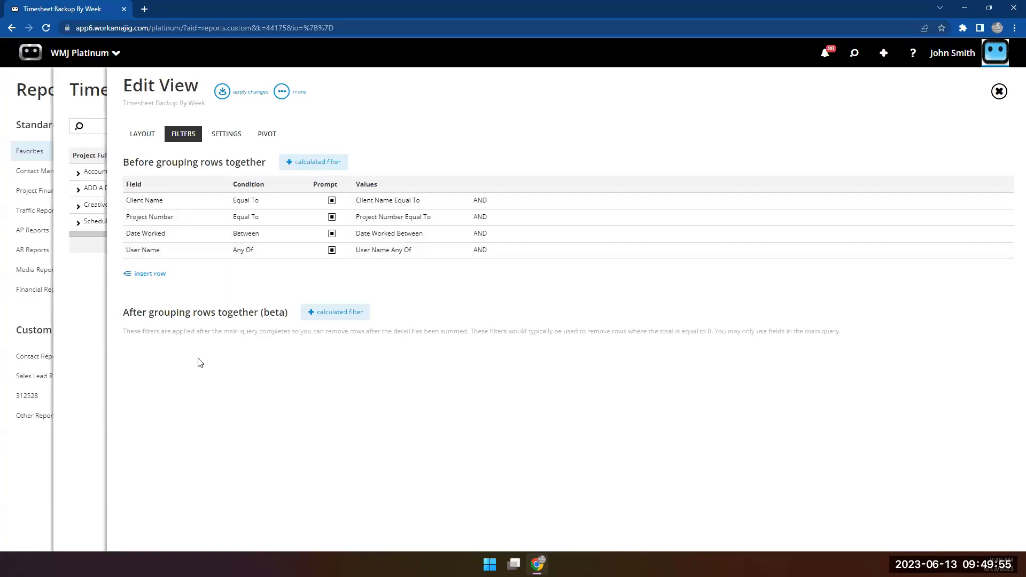
pyautogui.click(94, 305)
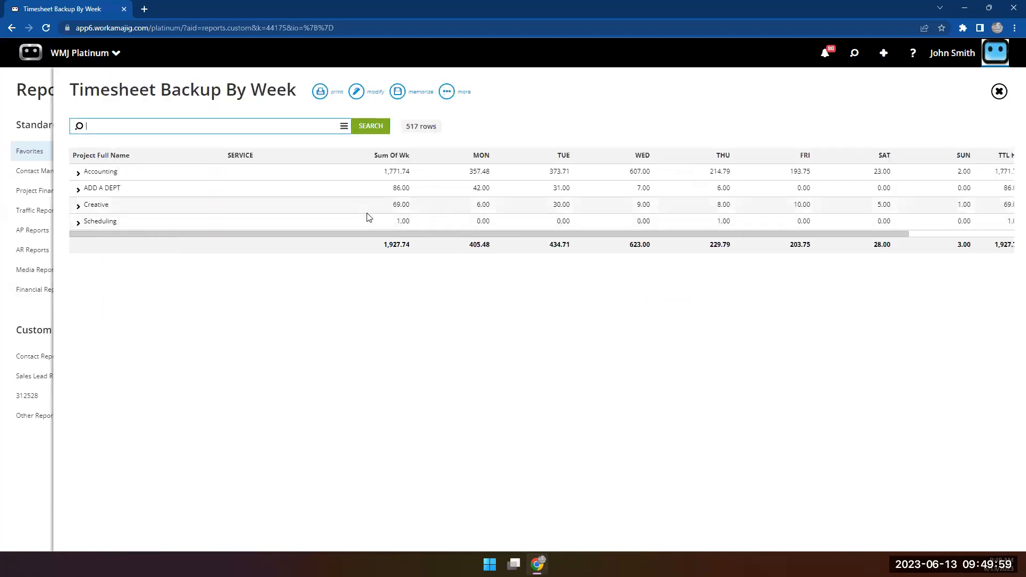
# Expand the Accounting group and examine the Sum Of Wk values and their weekly subtotals
pyautogui.click(79, 174)
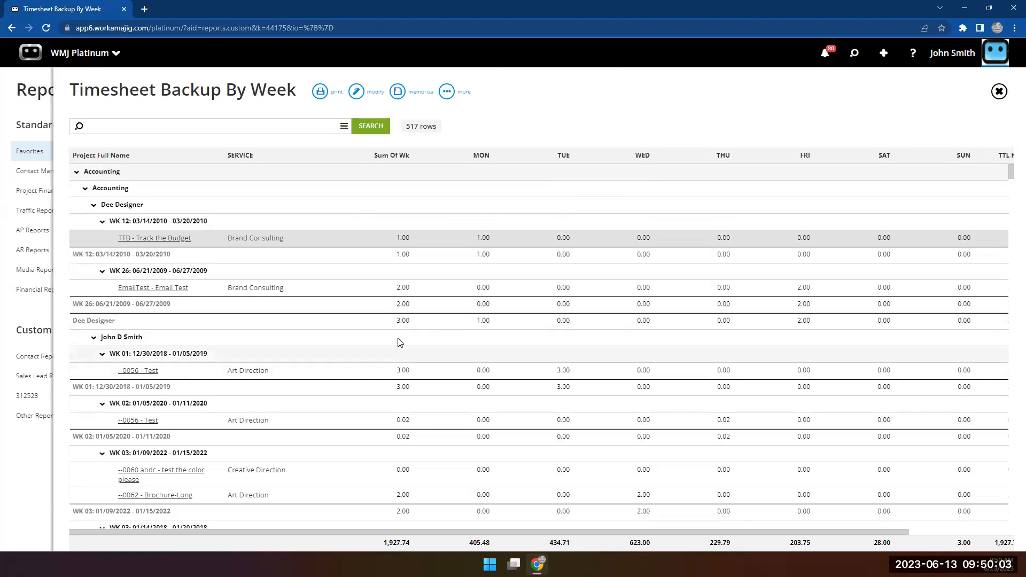
pyautogui.scroll(-1, 400, 413)
pyautogui.scroll(-3, 400, 414)
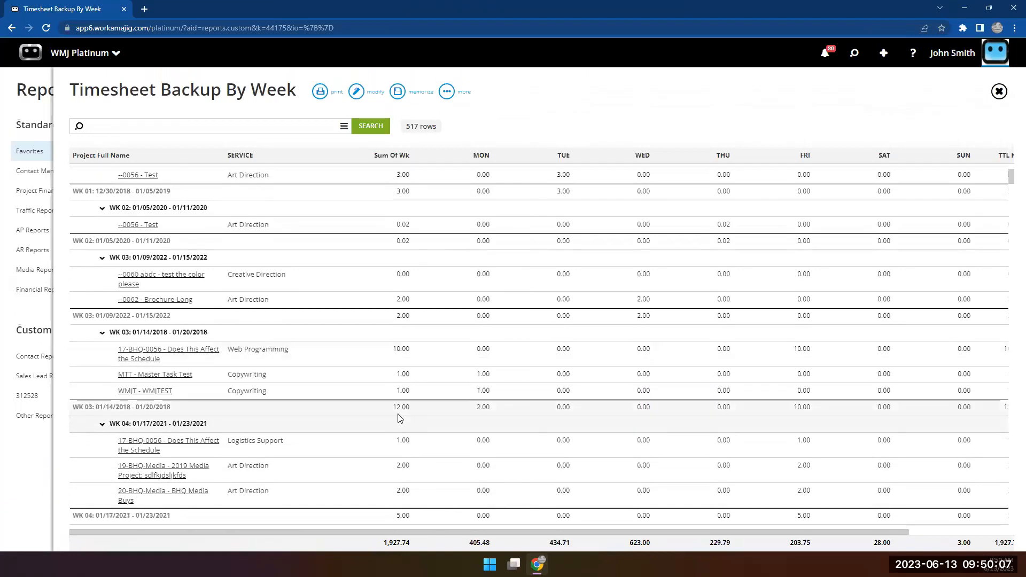
pyautogui.scroll(-3, 399, 417)
pyautogui.scroll(2, 395, 342)
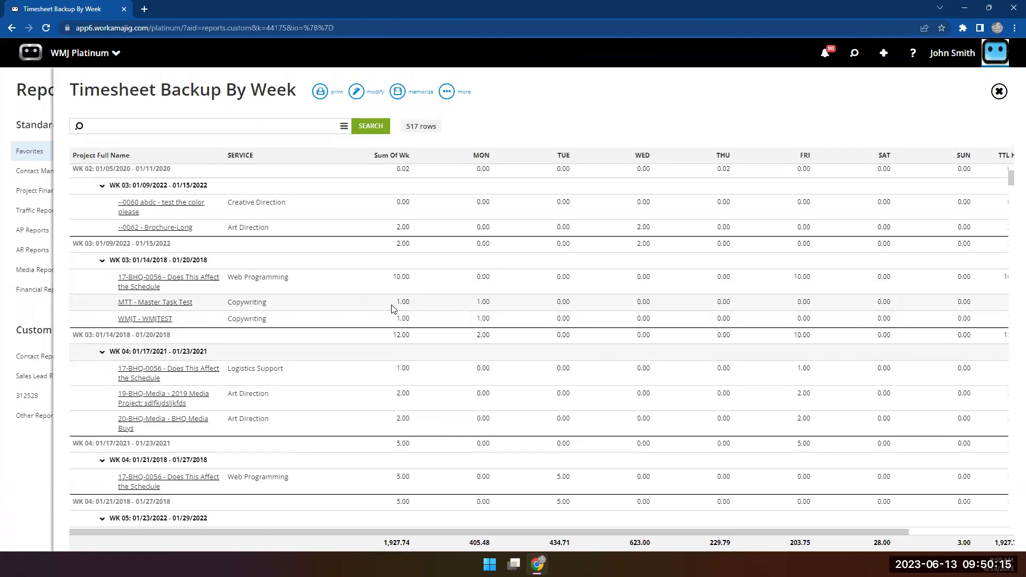
pyautogui.scroll(4, 392, 307)
pyautogui.scroll(2, 393, 301)
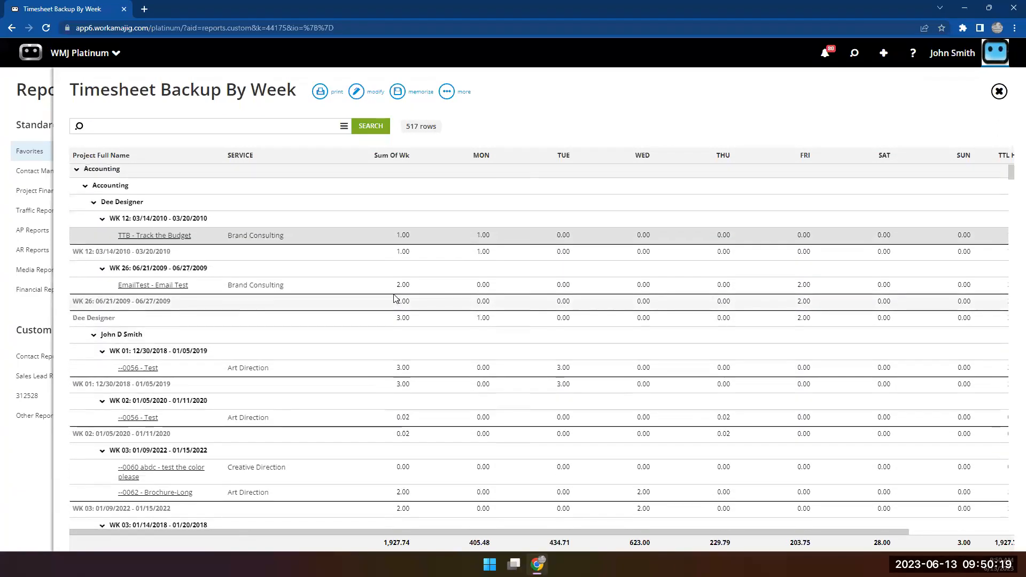
# Add a calculated filter after grouping rows together, based on Calc_Column_8 with data type Number
pyautogui.click(362, 101)
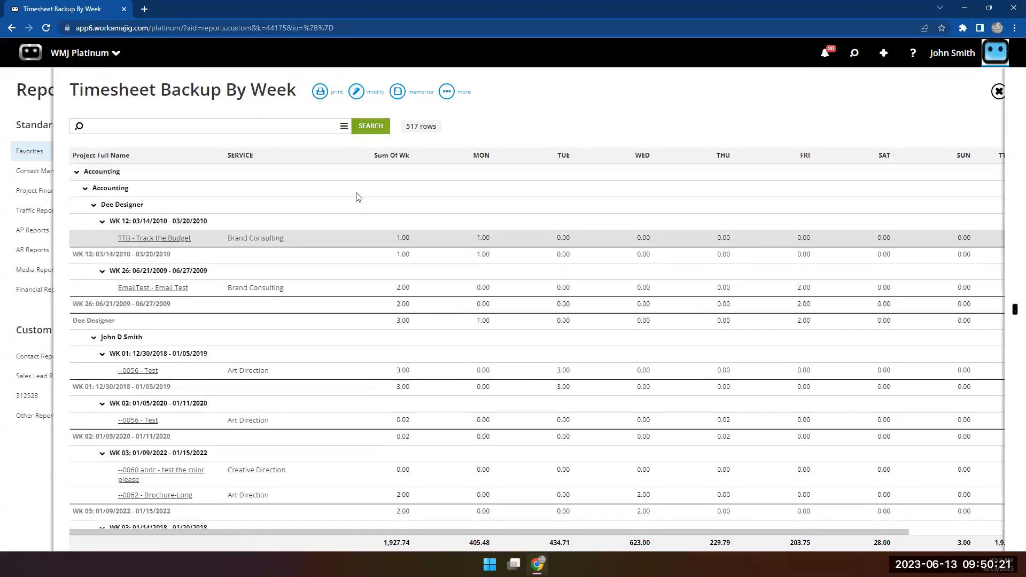
pyautogui.click(179, 134)
pyautogui.click(342, 315)
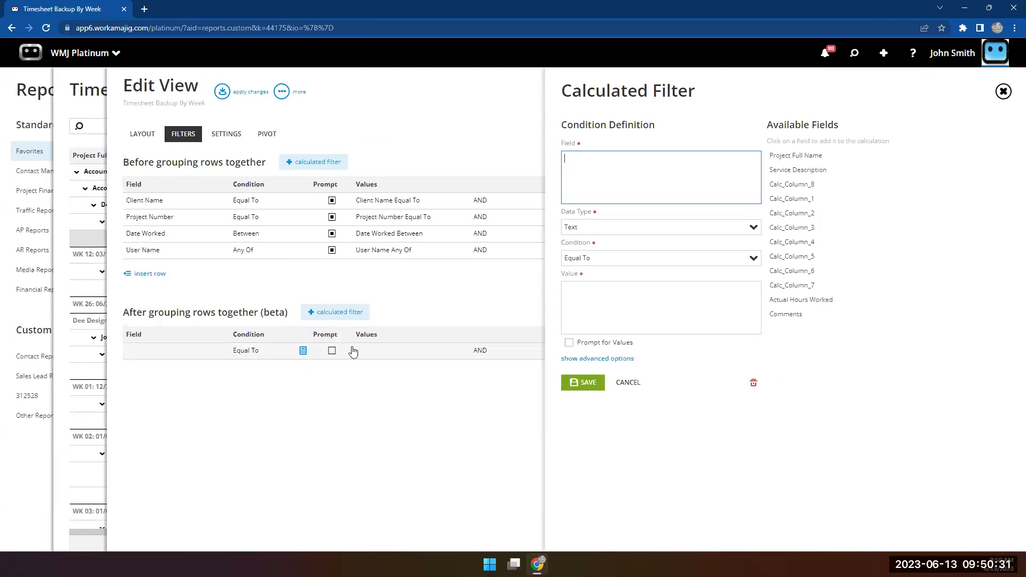
pyautogui.click(806, 185)
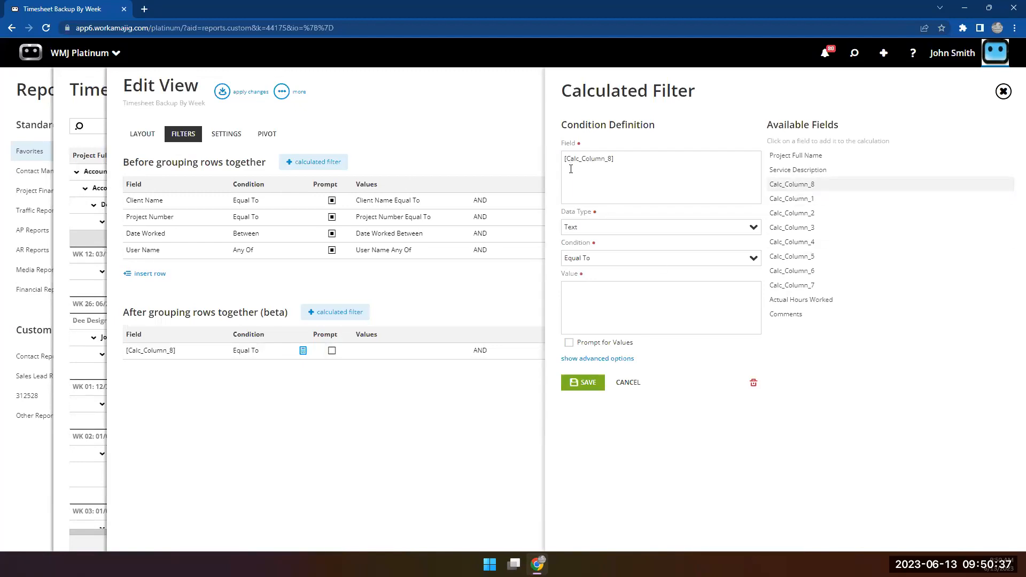
pyautogui.click(749, 229)
pyautogui.click(614, 247)
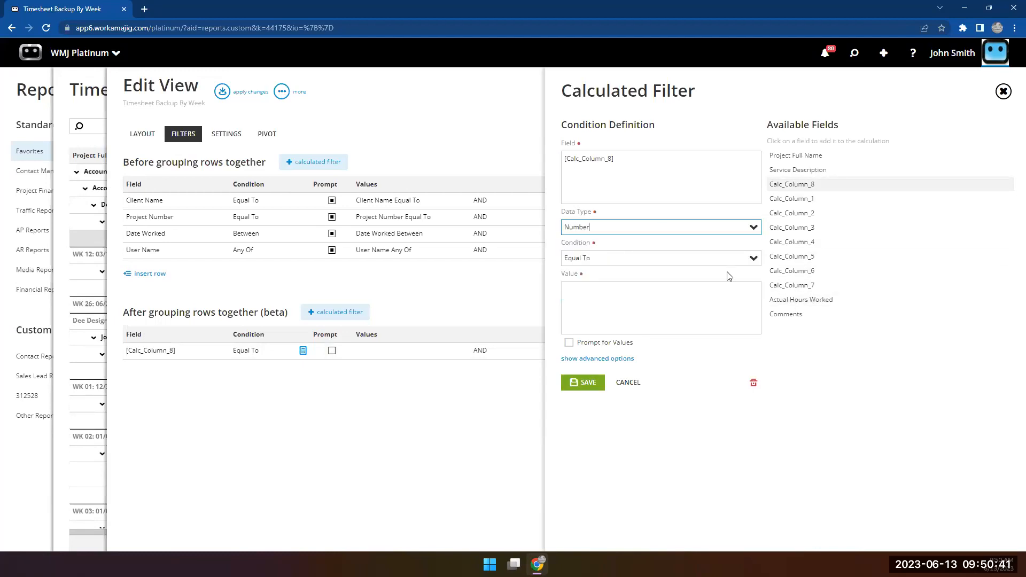
# Set the Calc_Column_8 filter's condition to Greater Than Or Equal To with a value of 9, and save it
pyautogui.click(752, 258)
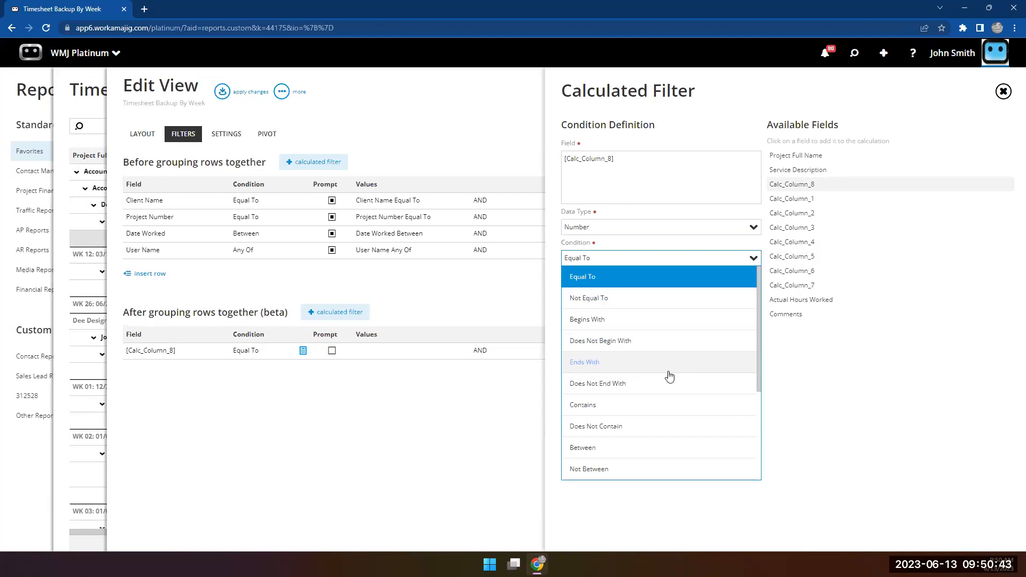
pyautogui.scroll(-4, 670, 376)
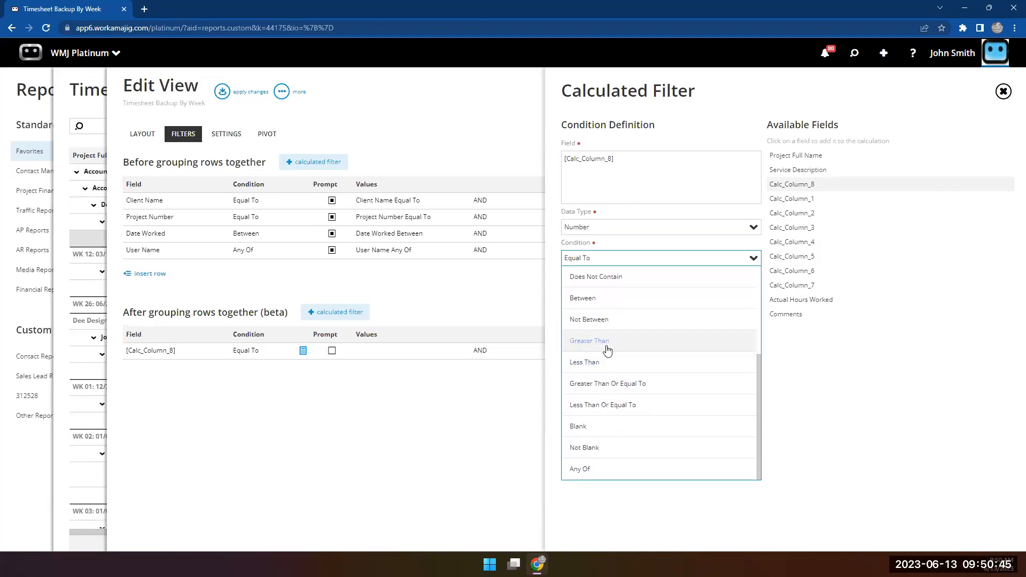
pyautogui.click(601, 383)
pyautogui.click(572, 290)
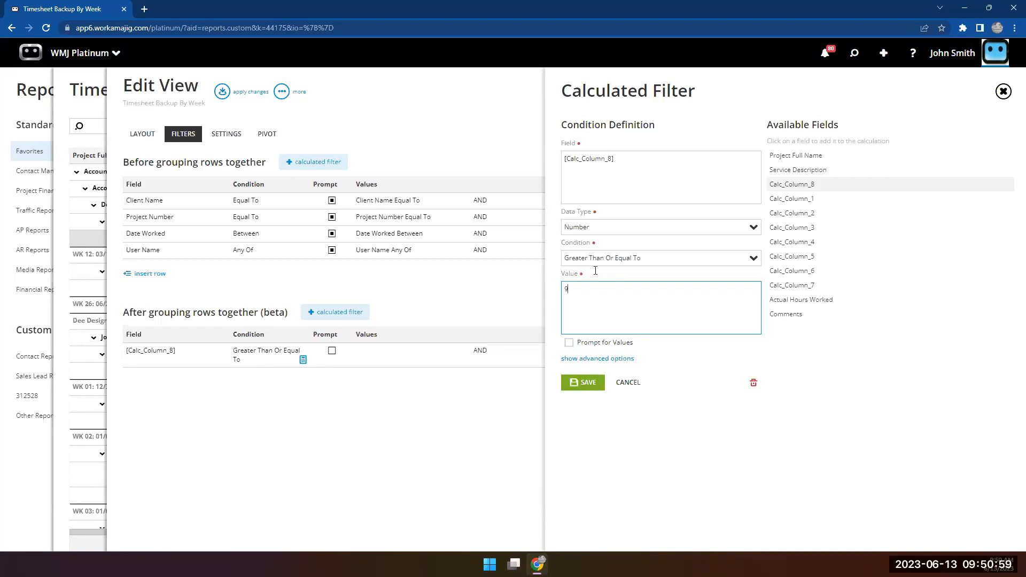
pyautogui.click(593, 390)
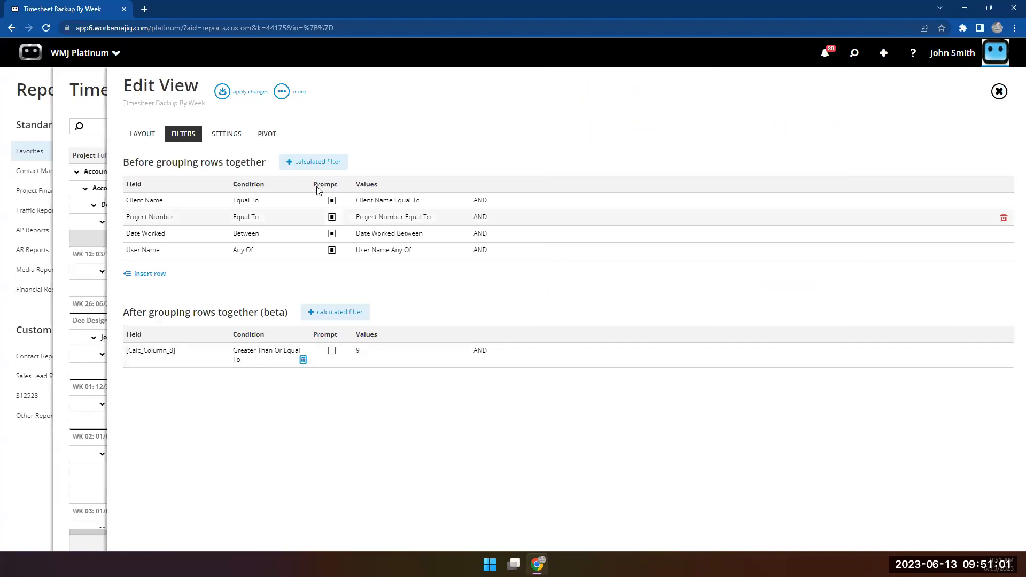
# Apply the new after-grouping filter, rerun the report and reopen the report's filters
pyautogui.click(222, 92)
pyautogui.click(374, 128)
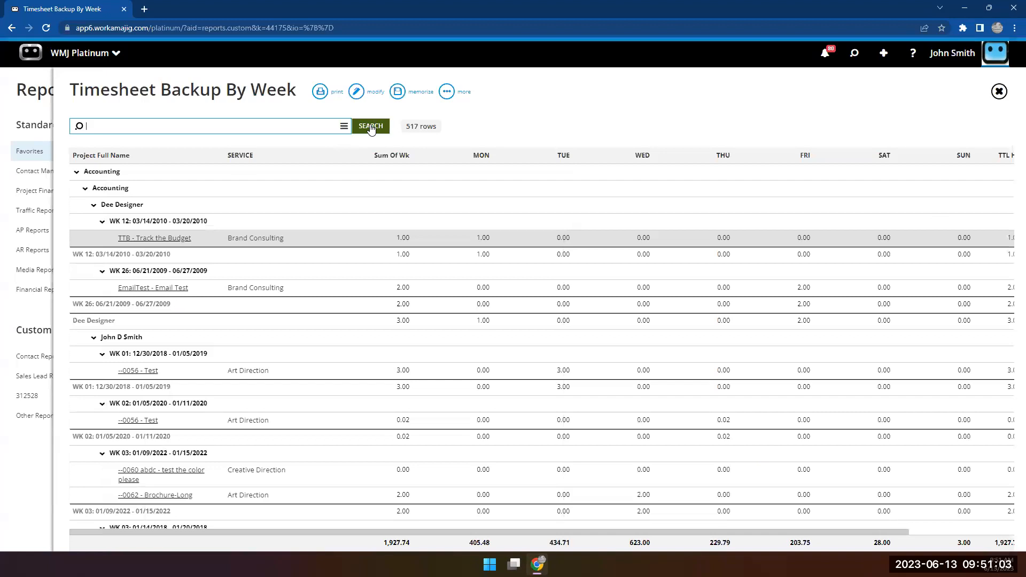
pyautogui.click(357, 92)
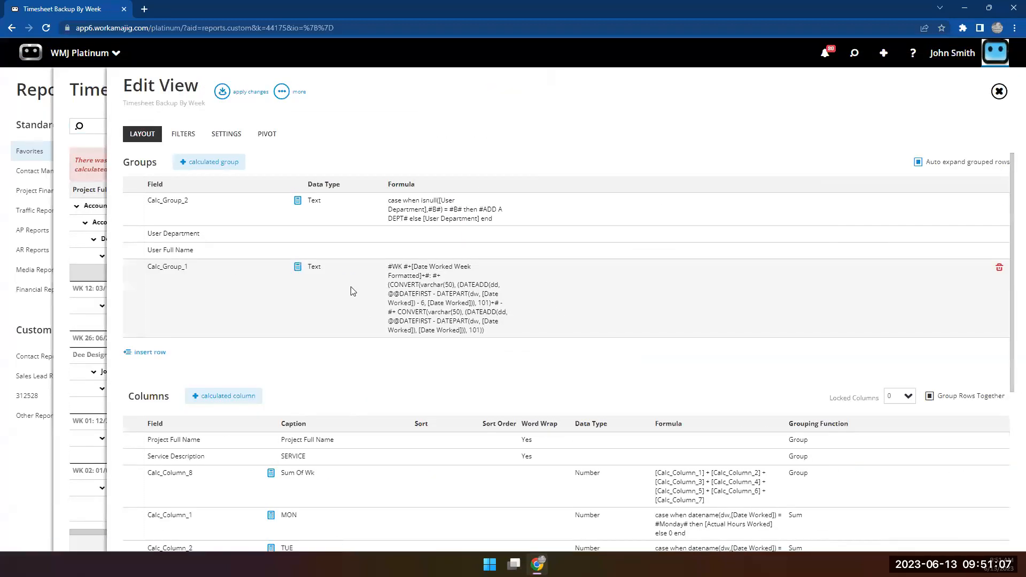
pyautogui.click(184, 138)
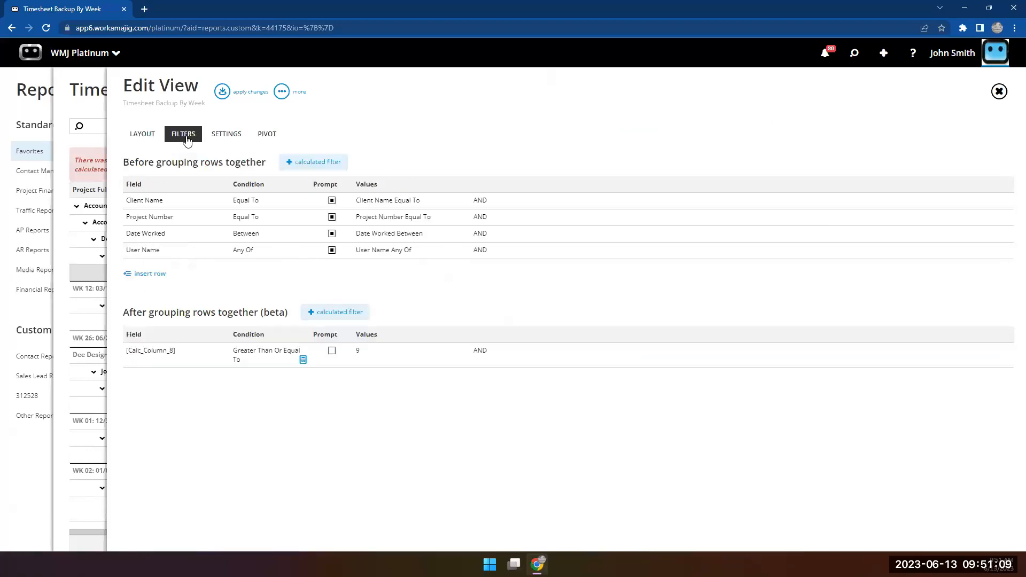
# Set the Calc_Column_8 after-grouping filter's condition to Greater Than, save it and apply the change to the report
pyautogui.click(267, 365)
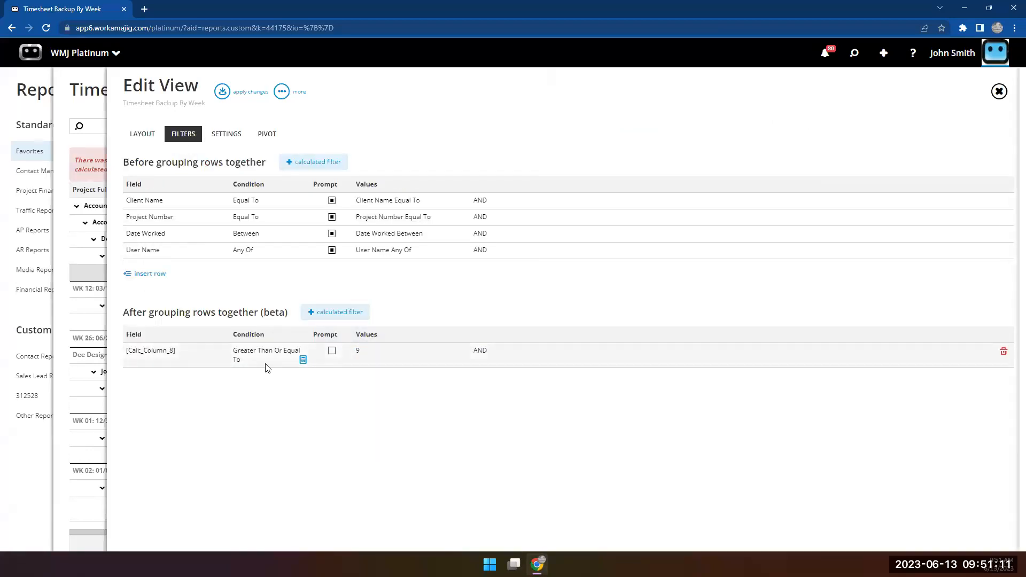
pyautogui.click(753, 258)
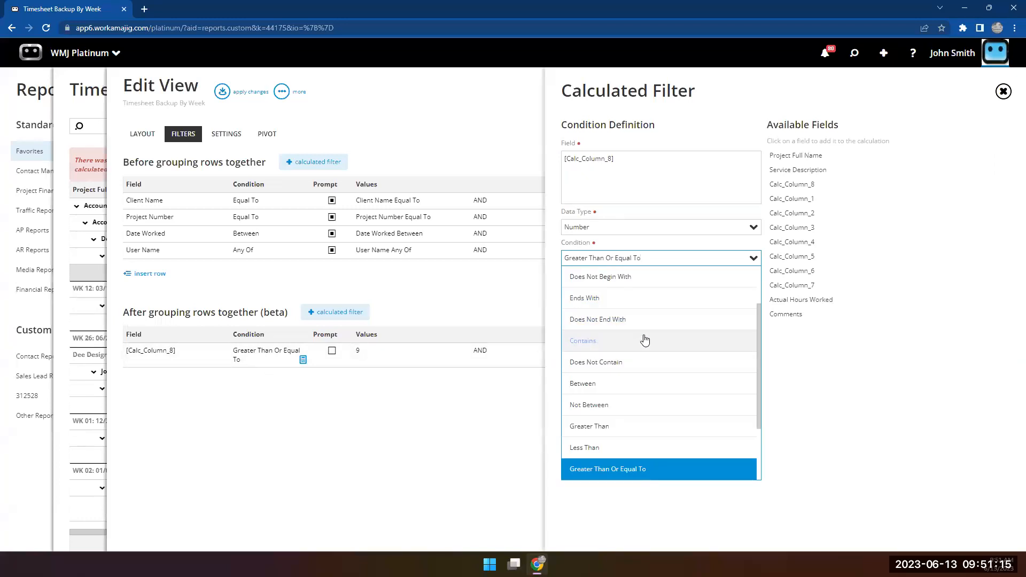
pyautogui.click(609, 426)
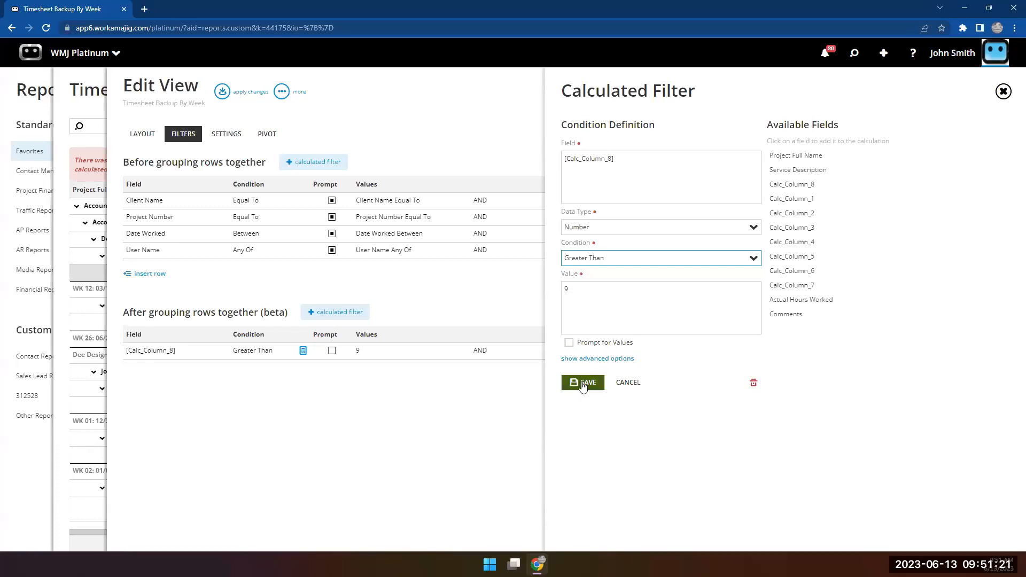
pyautogui.click(567, 162)
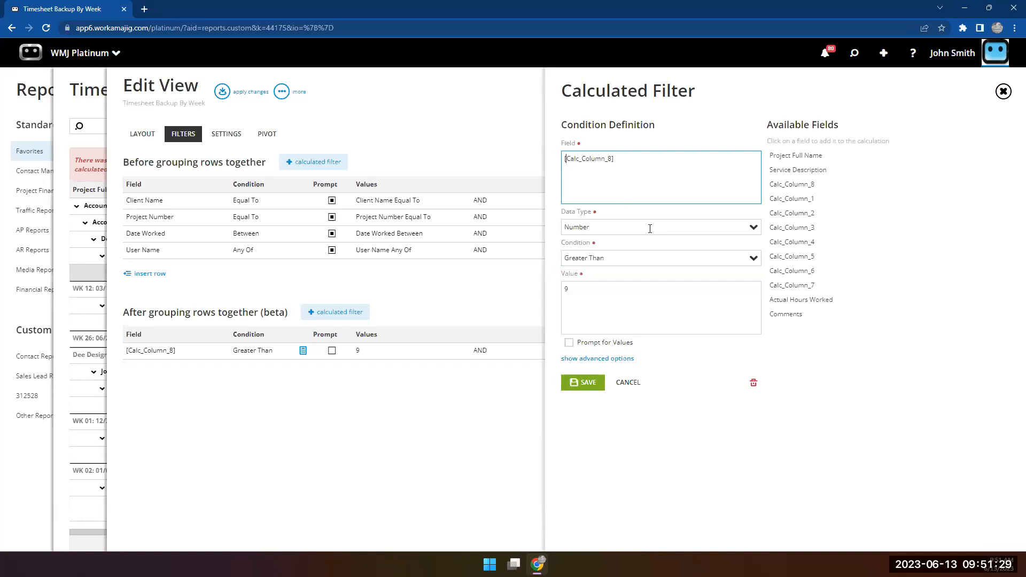
pyautogui.click(576, 389)
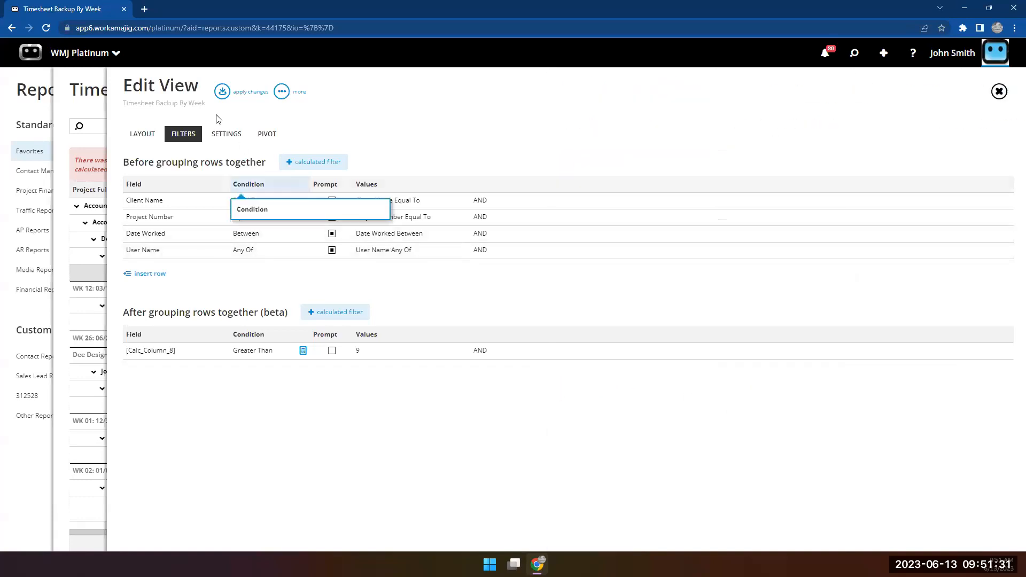
pyautogui.click(222, 92)
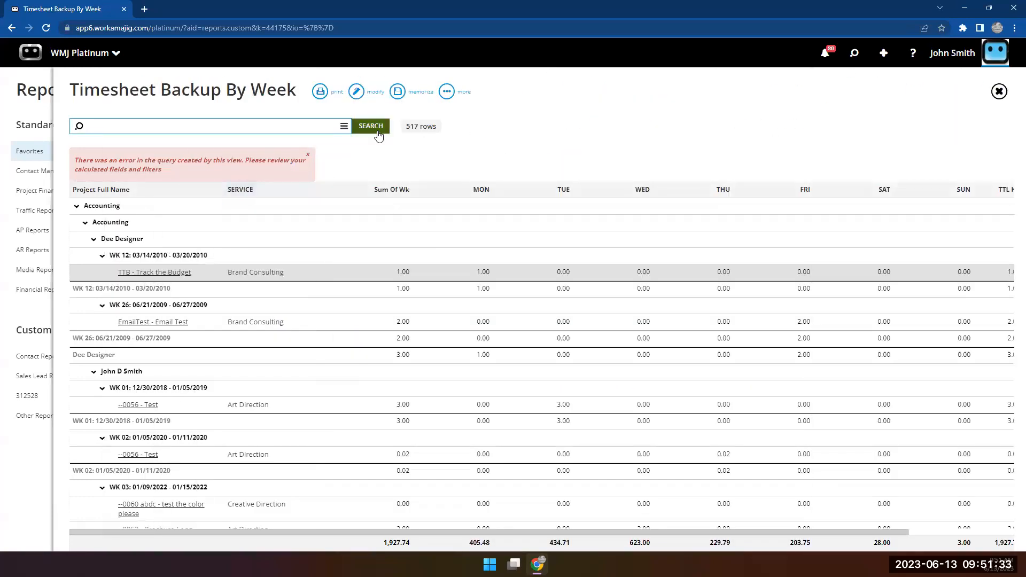
# Try the value #9# in the Calc_Column_8 after-grouping filter, saving and applying it and rerunning the report
pyautogui.click(357, 92)
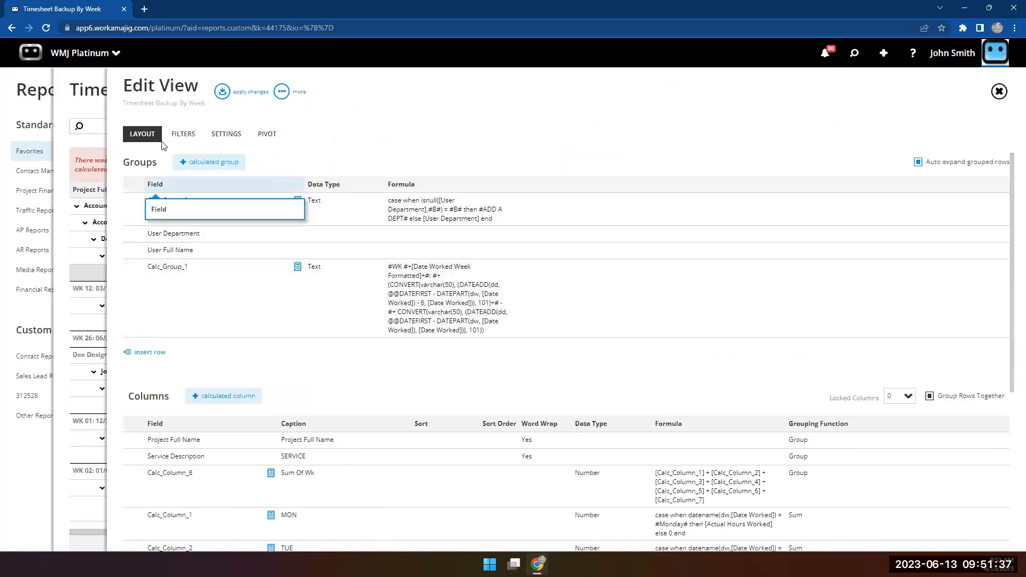
pyautogui.click(182, 135)
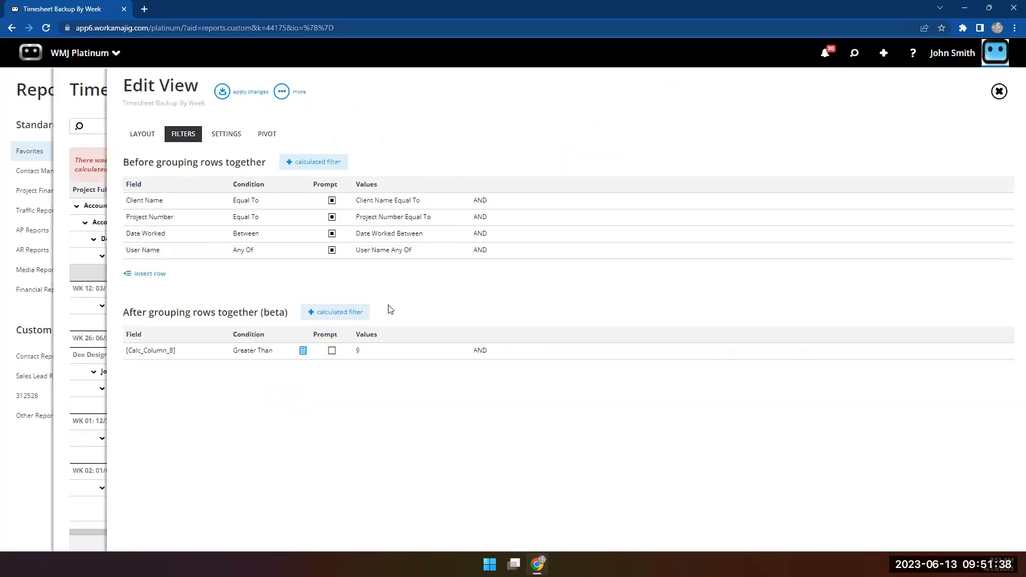
pyautogui.click(237, 352)
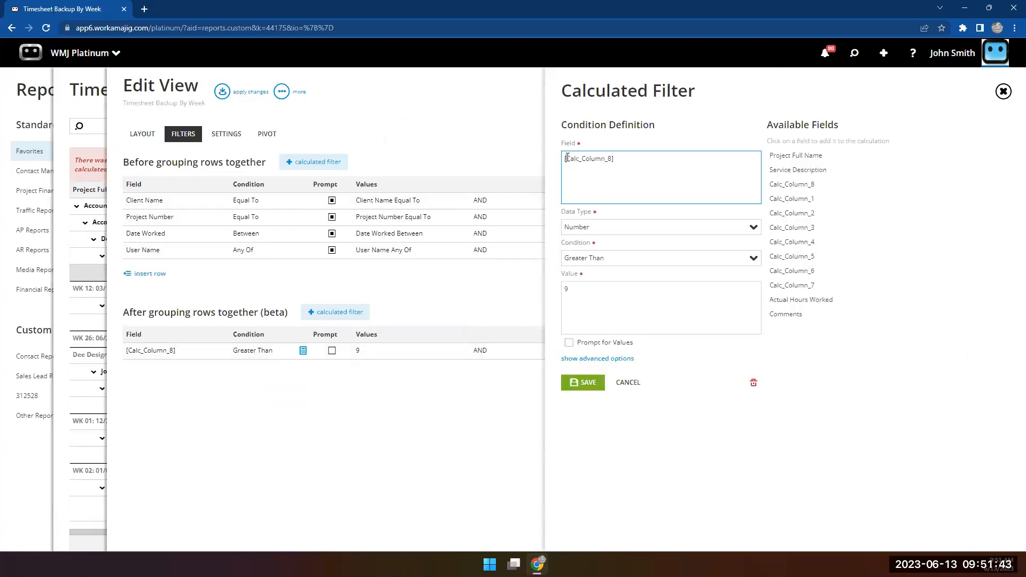
pyautogui.click(564, 285)
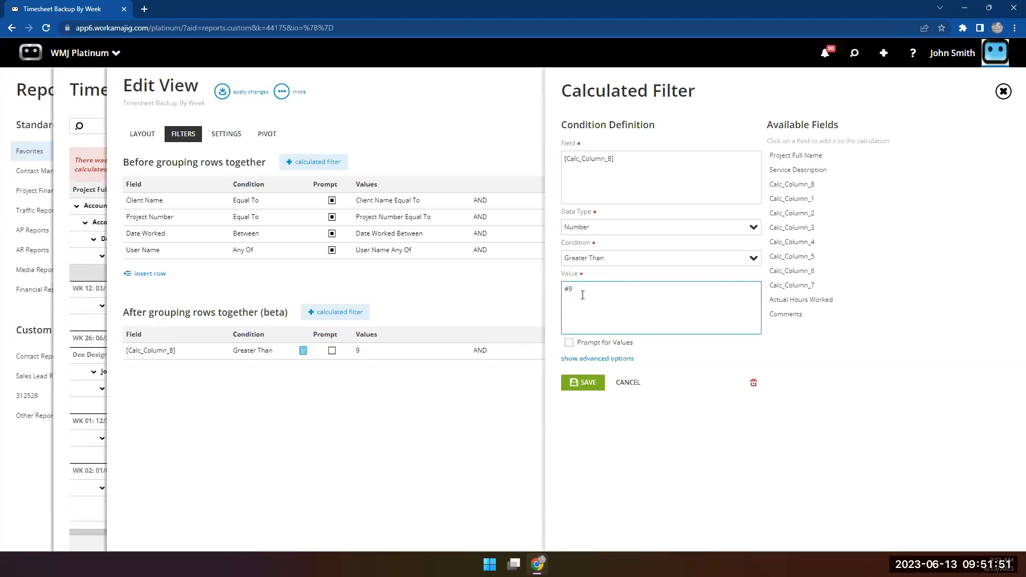
pyautogui.write('#')
pyautogui.click(580, 381)
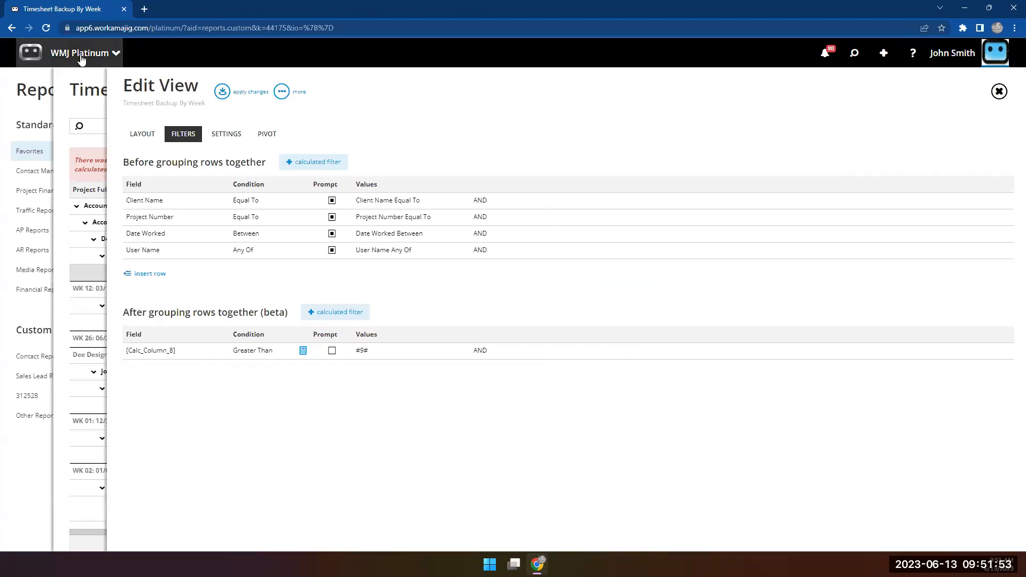
pyautogui.click(227, 96)
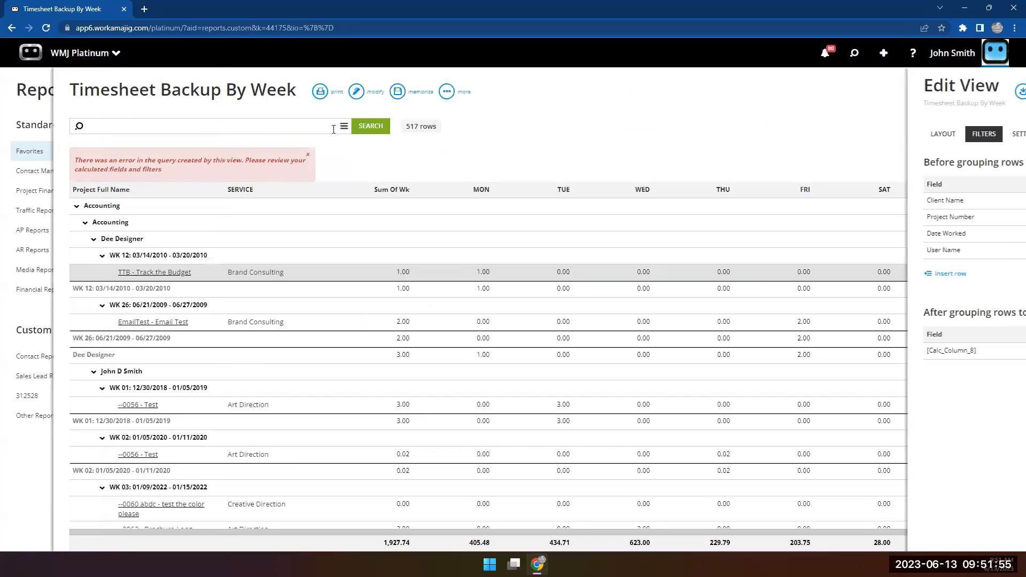
pyautogui.click(367, 127)
# Replace the after-grouping filter's field with [Actual Hours Worked], set its value to 9 and save it
pyautogui.click(365, 92)
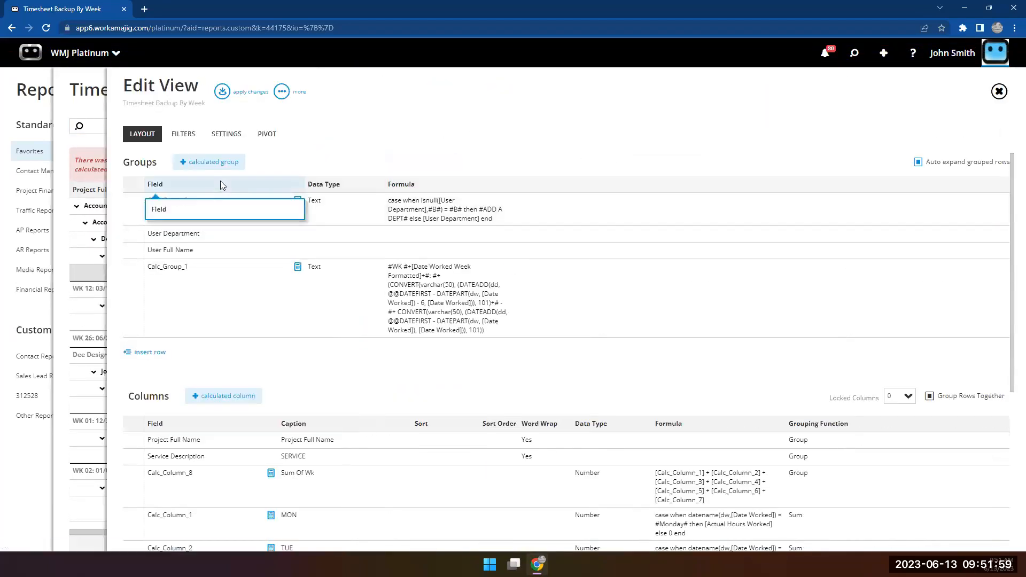
pyautogui.click(172, 136)
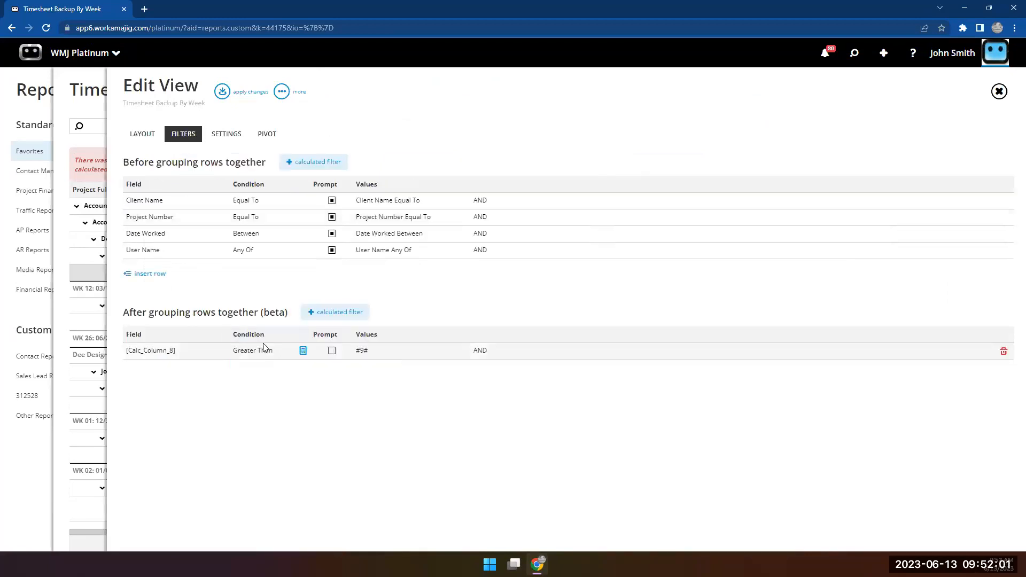
pyautogui.click(234, 356)
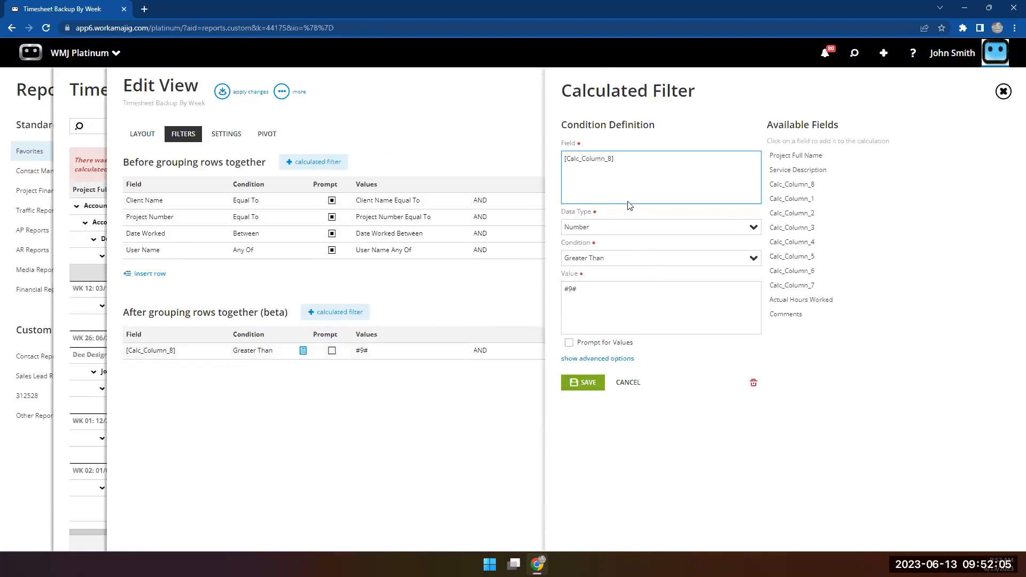
pyautogui.moveTo(614, 158); pyautogui.dragTo(568, 151)
pyautogui.press('BackSpace')
pyautogui.click(785, 301)
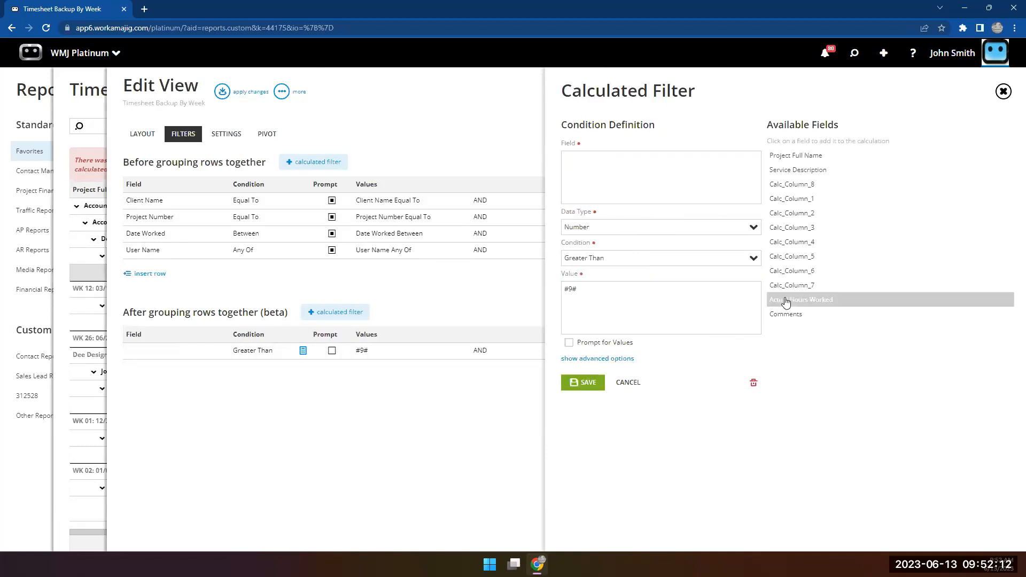
pyautogui.click(597, 292)
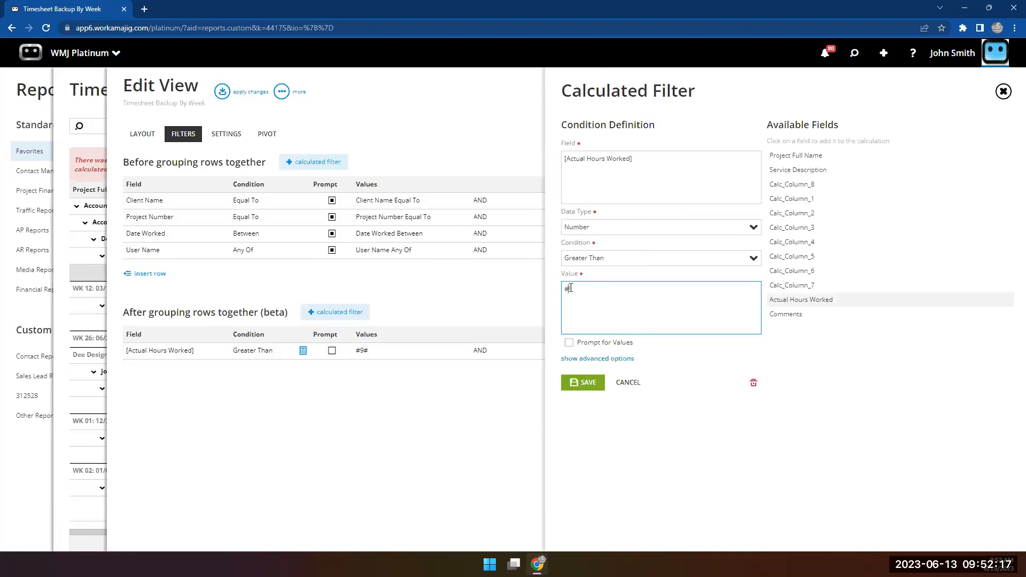
pyautogui.click(582, 383)
# Apply the Actual Hours Worked filter, rerun the report and examine its TTL HRS values
pyautogui.click(243, 93)
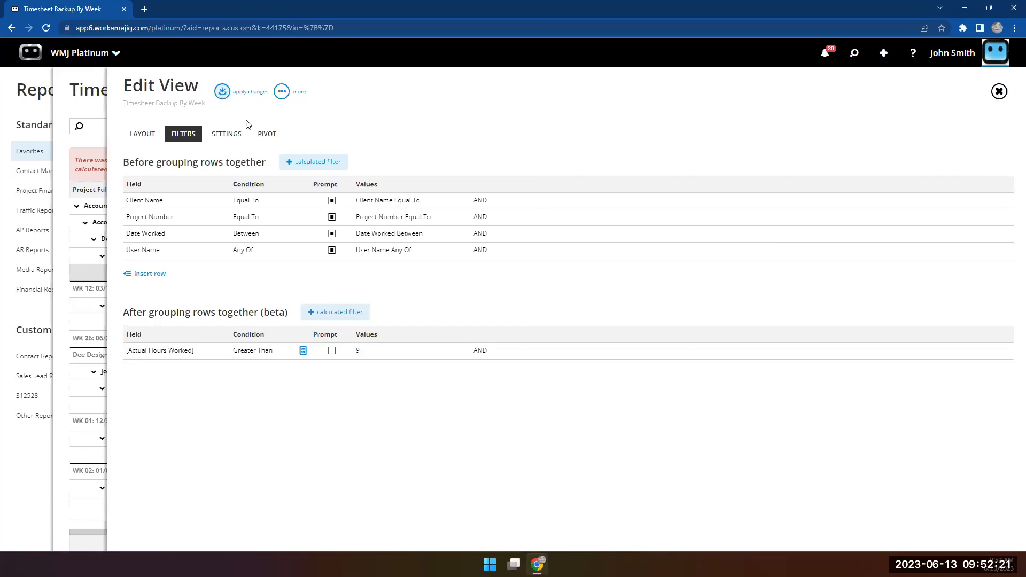
pyautogui.click(377, 125)
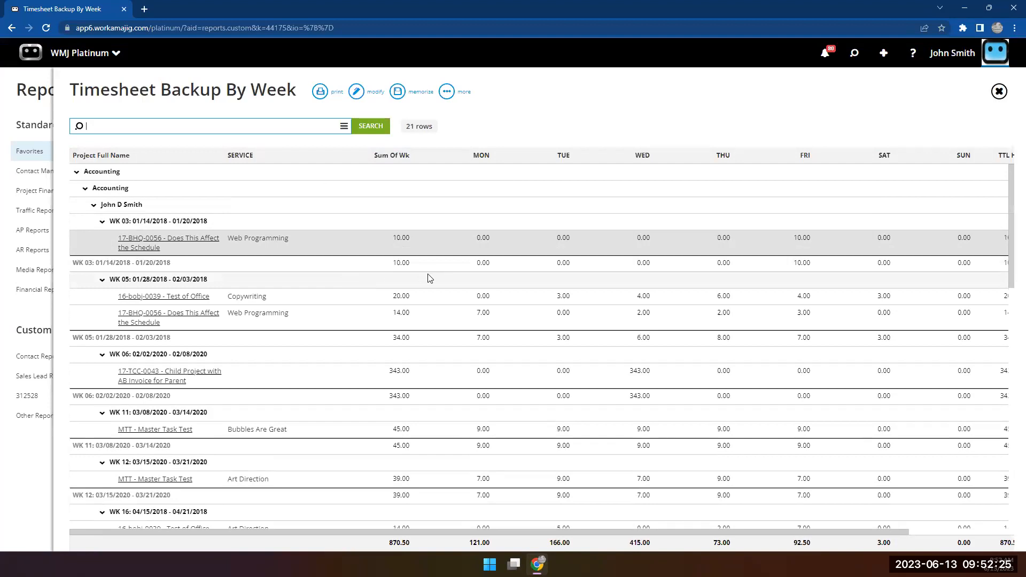
pyautogui.moveTo(345, 531); pyautogui.dragTo(662, 553)
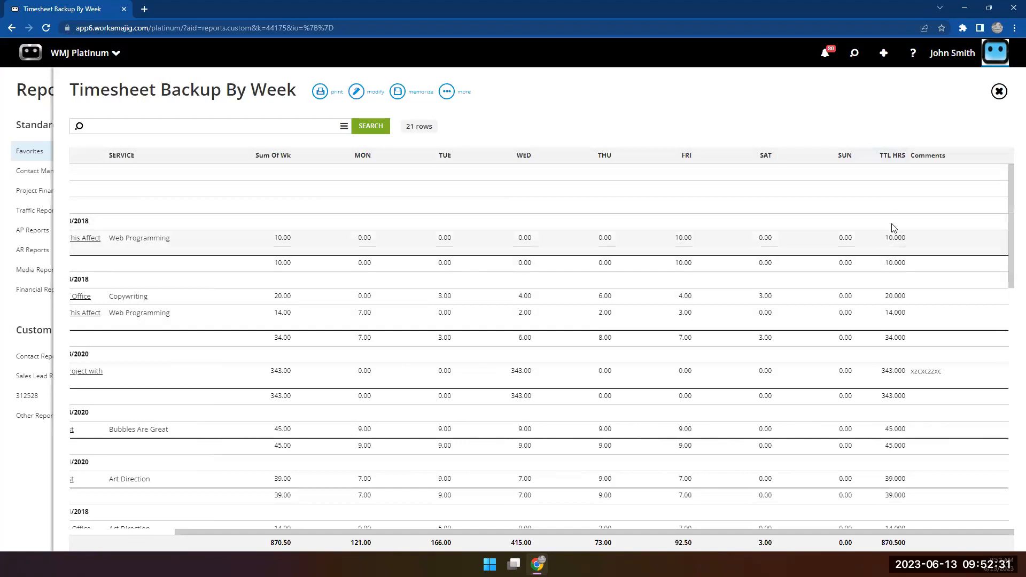
pyautogui.scroll(-6, 892, 481)
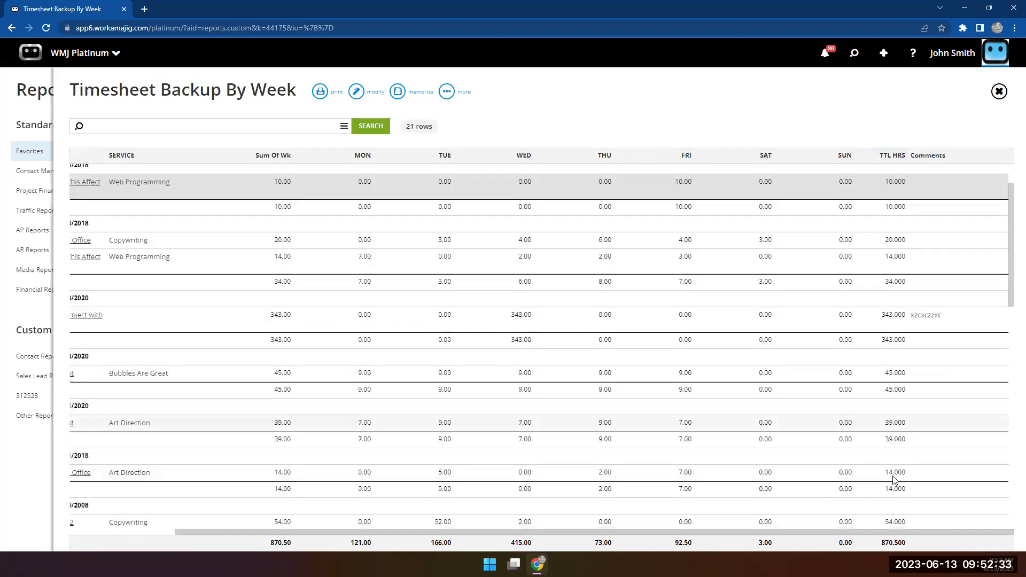
pyautogui.scroll(6, 660, 348)
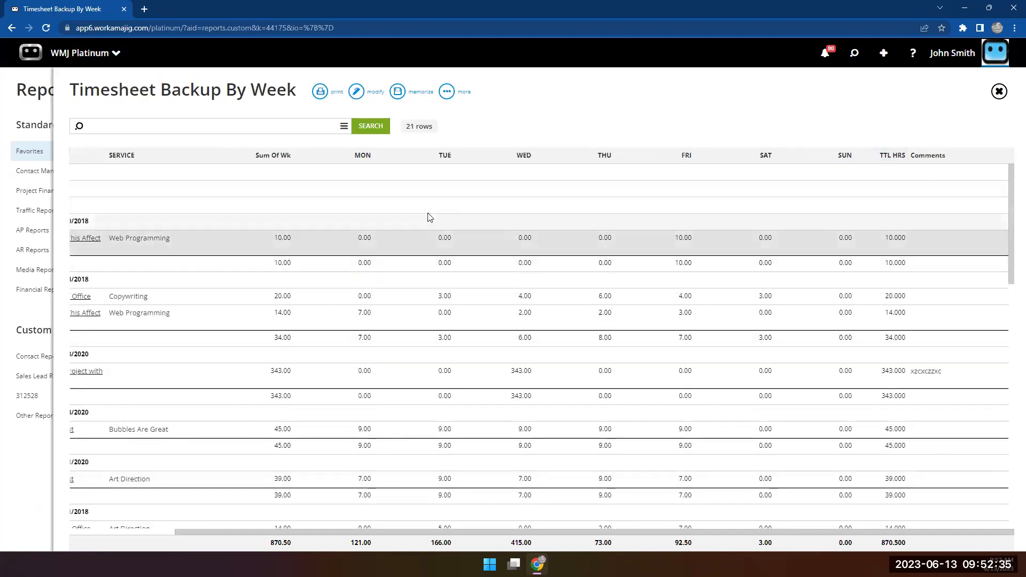
# Set the Actual Hours Worked filter's value to 40, save and apply it, and rerun the report
pyautogui.click(349, 90)
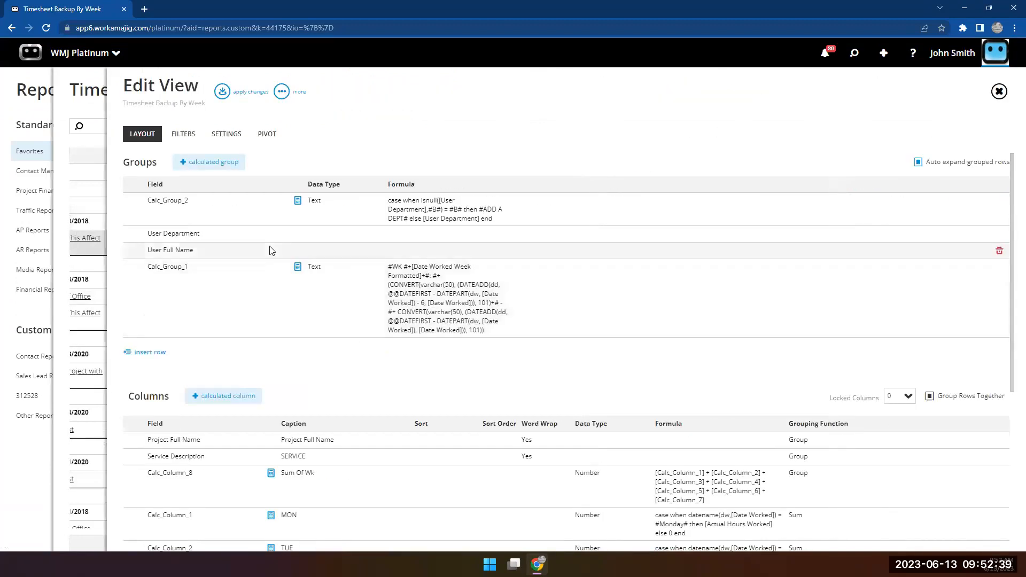
pyautogui.click(196, 141)
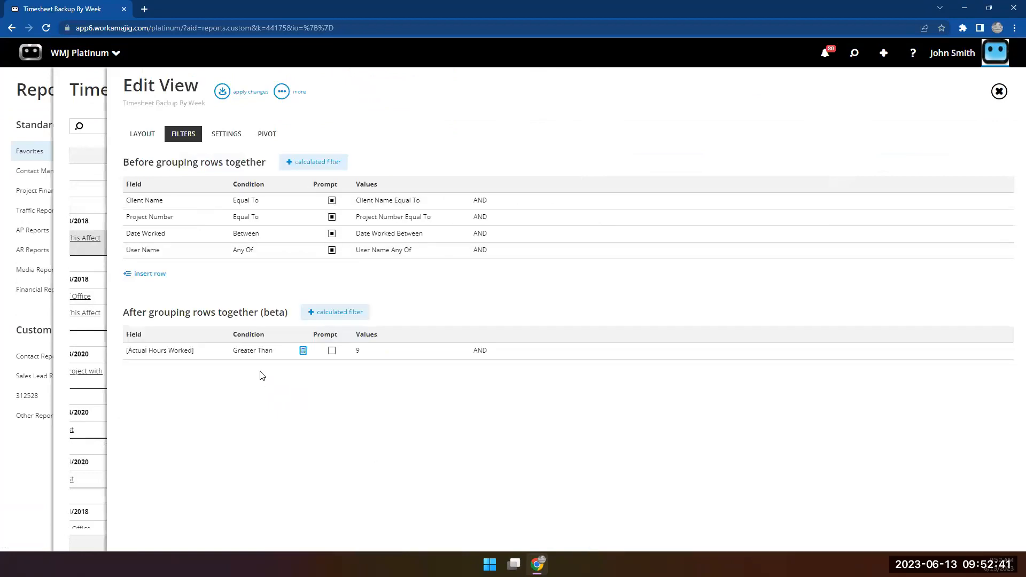
pyautogui.click(227, 351)
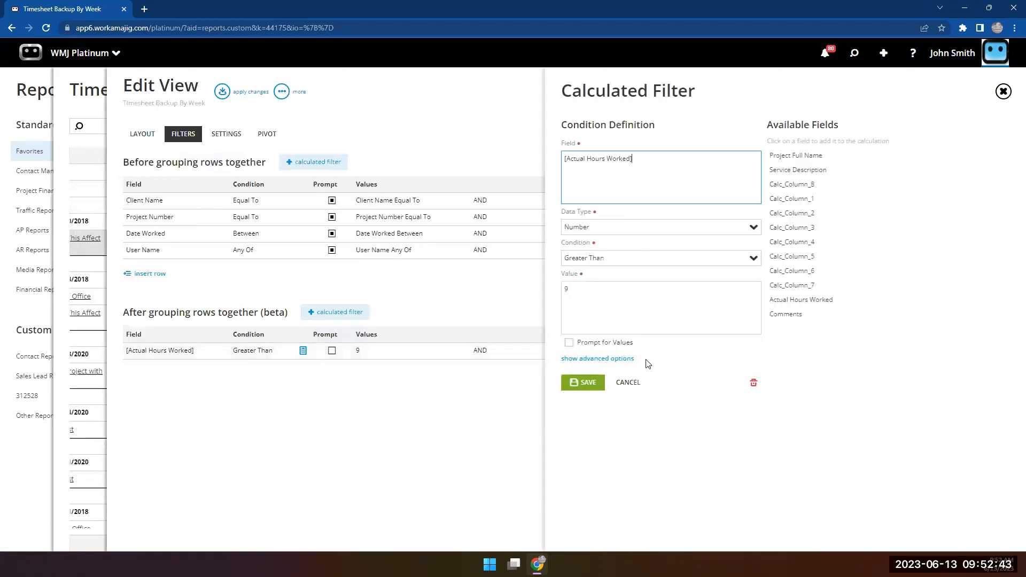
pyautogui.doubleClick(574, 296)
pyautogui.write('40')
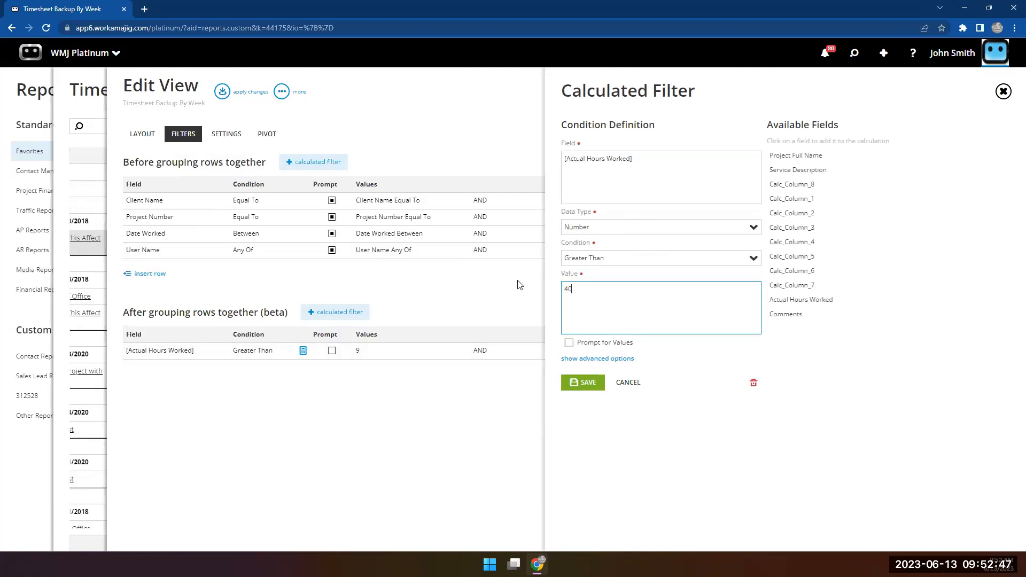
pyautogui.click(588, 383)
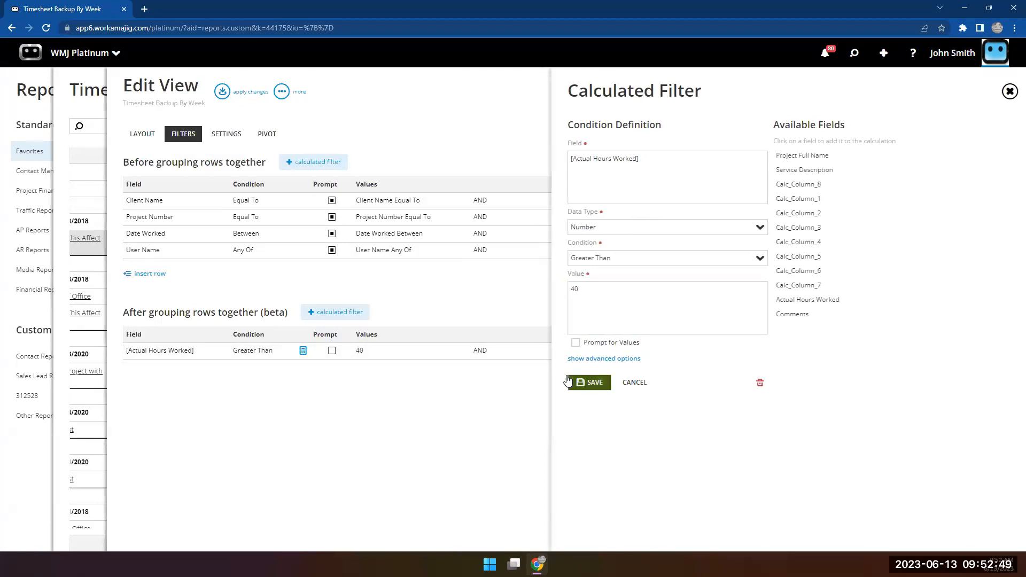
pyautogui.click(222, 92)
pyautogui.click(377, 129)
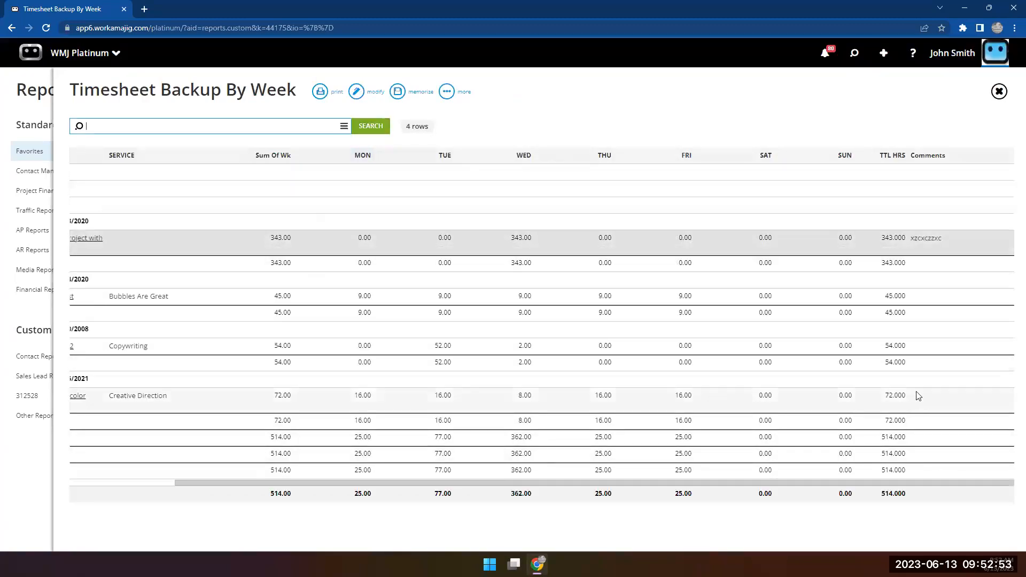
# Make the Actual Hours Worked filter prompt for its value, keeping the Greater Than prompt label, and save and apply it
pyautogui.click(357, 91)
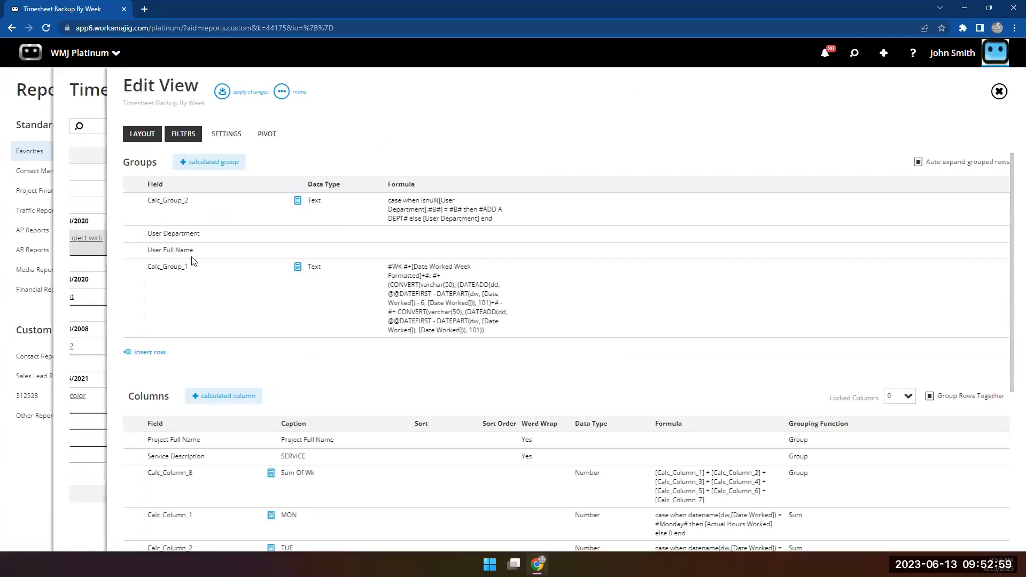
pyautogui.click(183, 134)
pyautogui.click(342, 352)
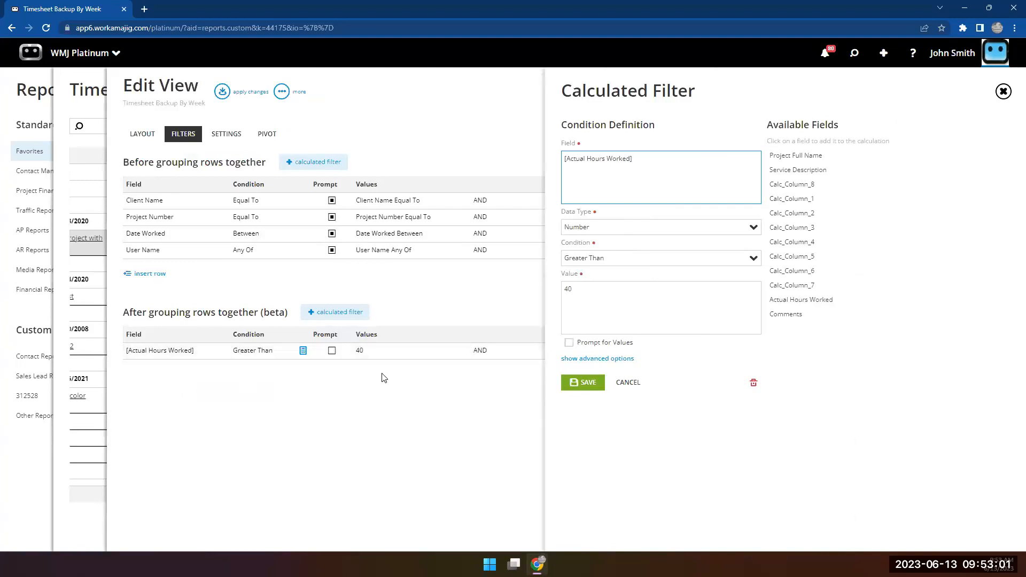
pyautogui.click(569, 342)
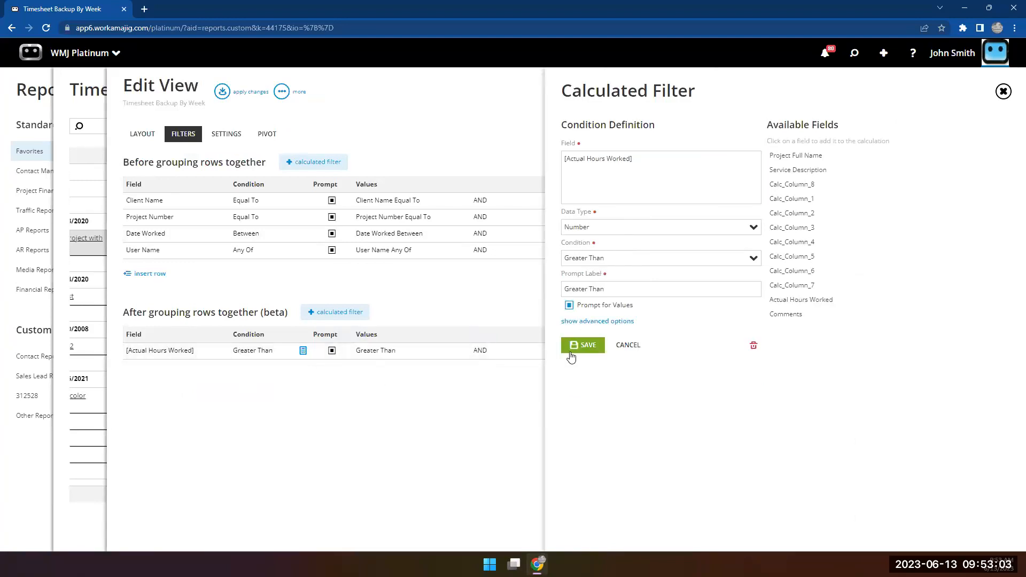
pyautogui.click(574, 349)
pyautogui.click(223, 92)
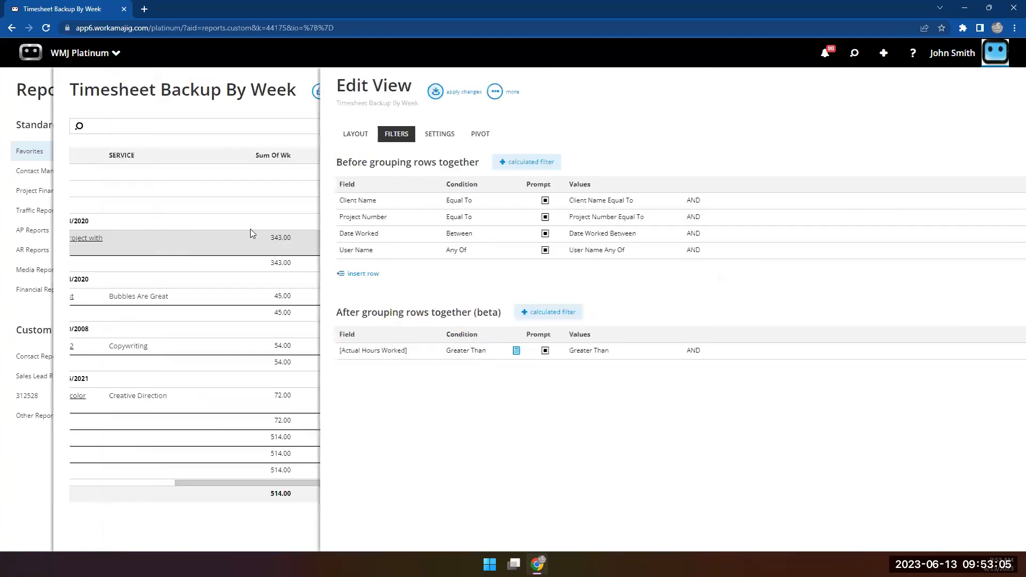
# Run the report from its search criteria with a Greater Than value of 20
pyautogui.click(344, 126)
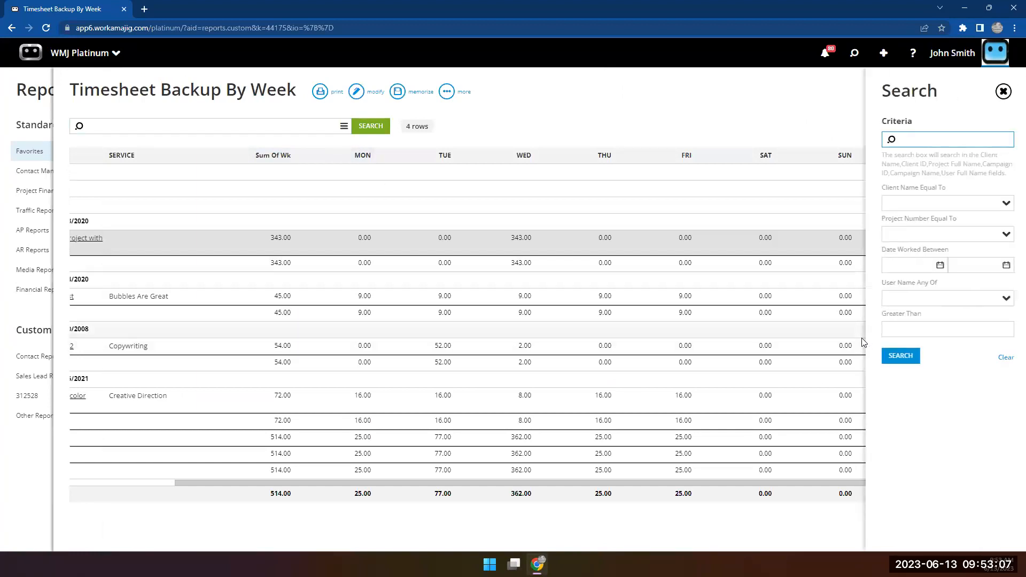
pyautogui.click(891, 335)
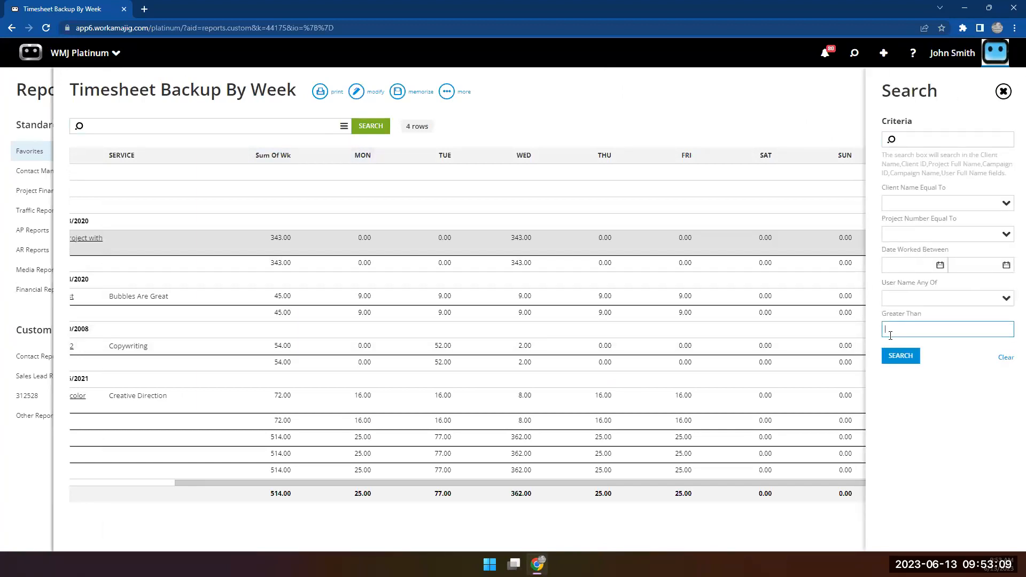
pyautogui.write('00')
pyautogui.press('BackSpace')
pyautogui.press('BackSpace')
pyautogui.write('2')
pyautogui.click(889, 357)
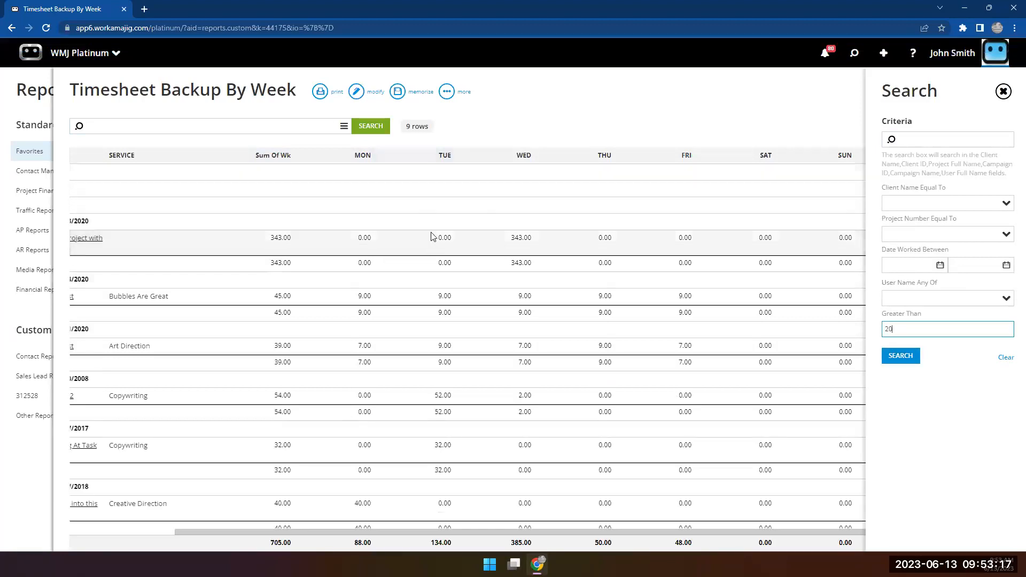
# Close the search criteria and open the layout of Timesheet Backup By Week for editing at its Columns section
pyautogui.click(717, 63)
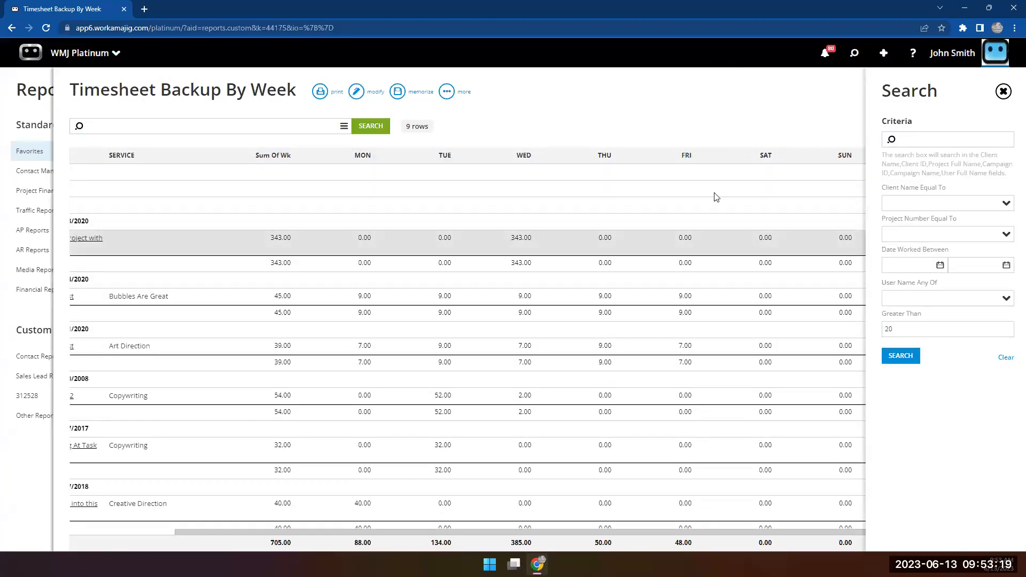
pyautogui.click(1002, 91)
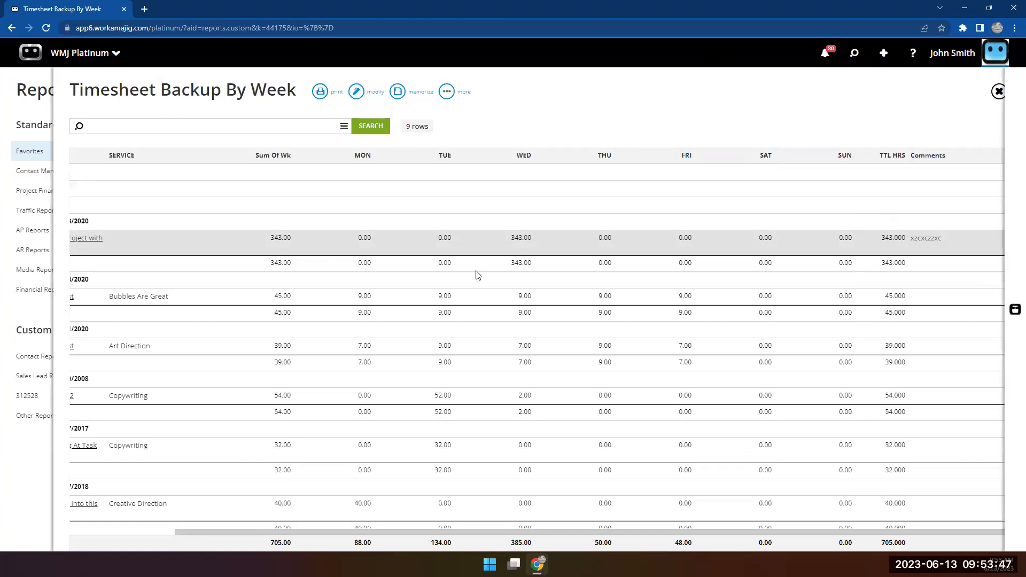
pyautogui.scroll(-5, 505, 288)
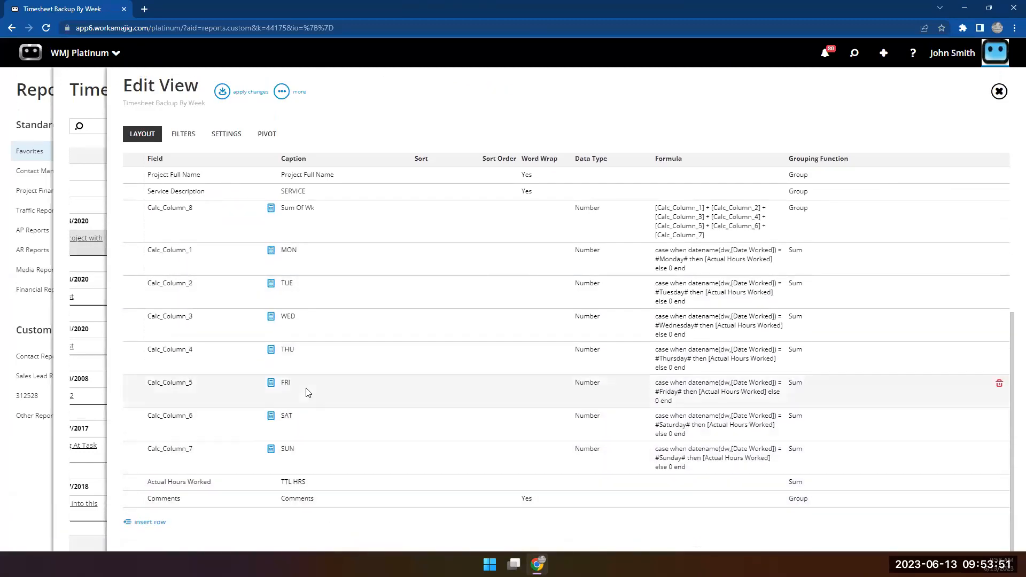
pyautogui.scroll(2, 515, 318)
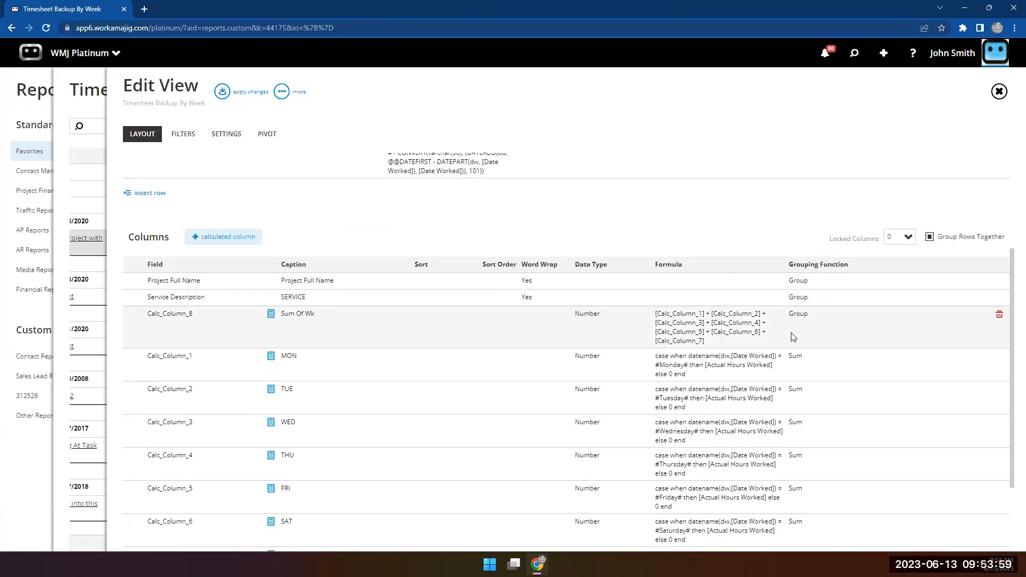
pyautogui.scroll(1, 463, 340)
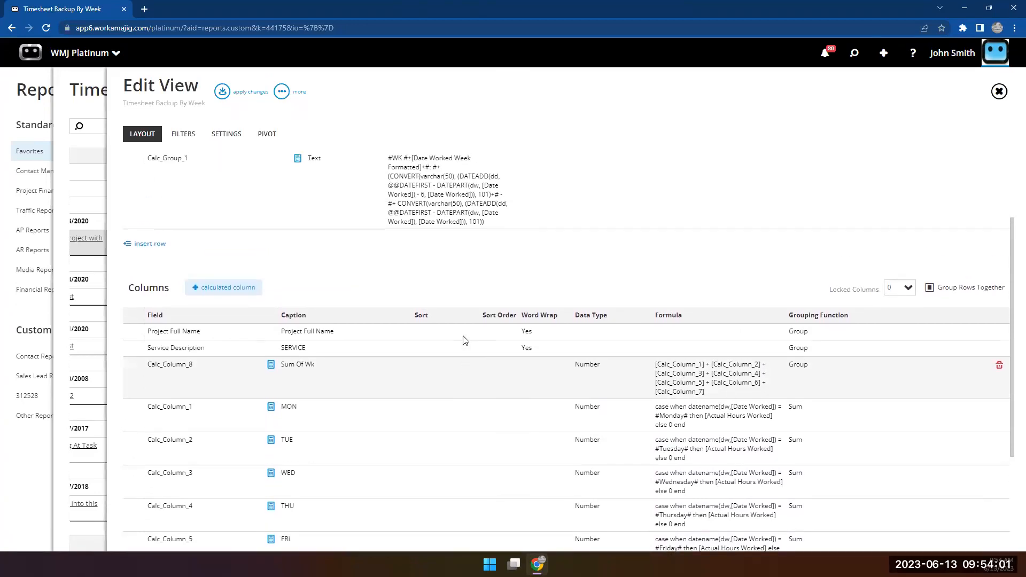
pyautogui.scroll(-1, 458, 338)
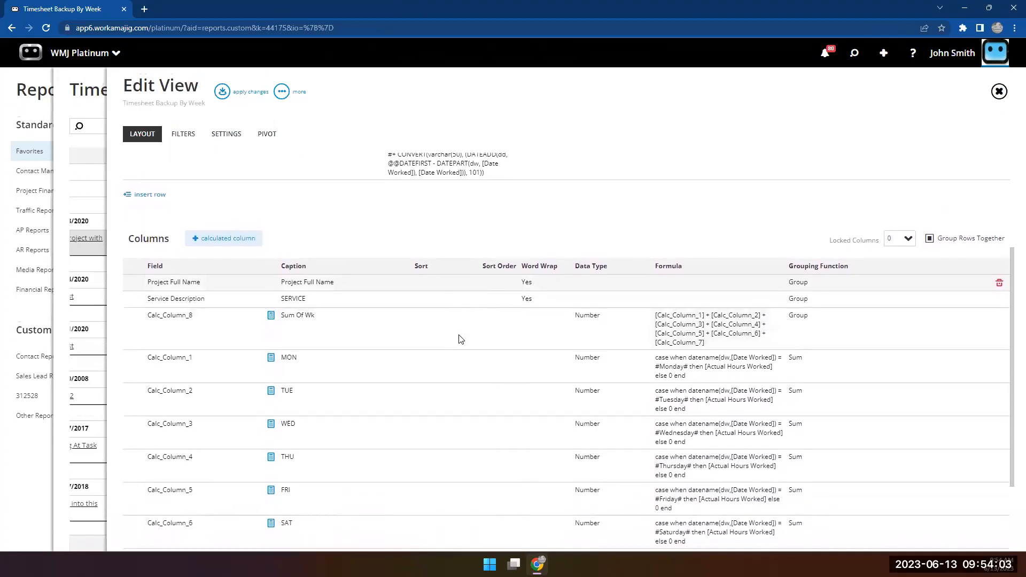
# Add a calculated number column captioned Num with formula 1, grouped by Sum with a subtotal, and save it
pyautogui.click(220, 242)
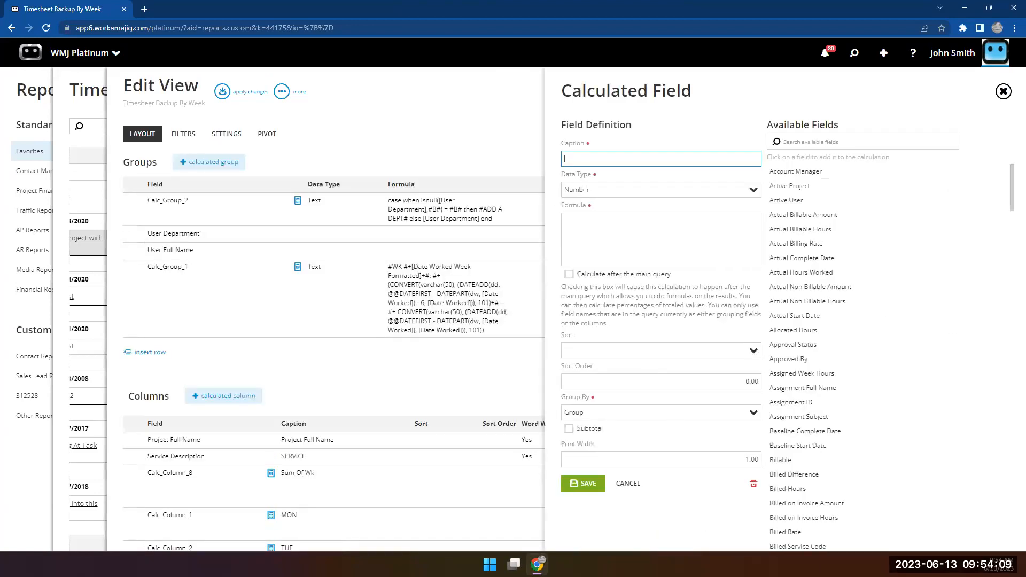
pyautogui.write('Num')
pyautogui.click(586, 225)
pyautogui.write('1')
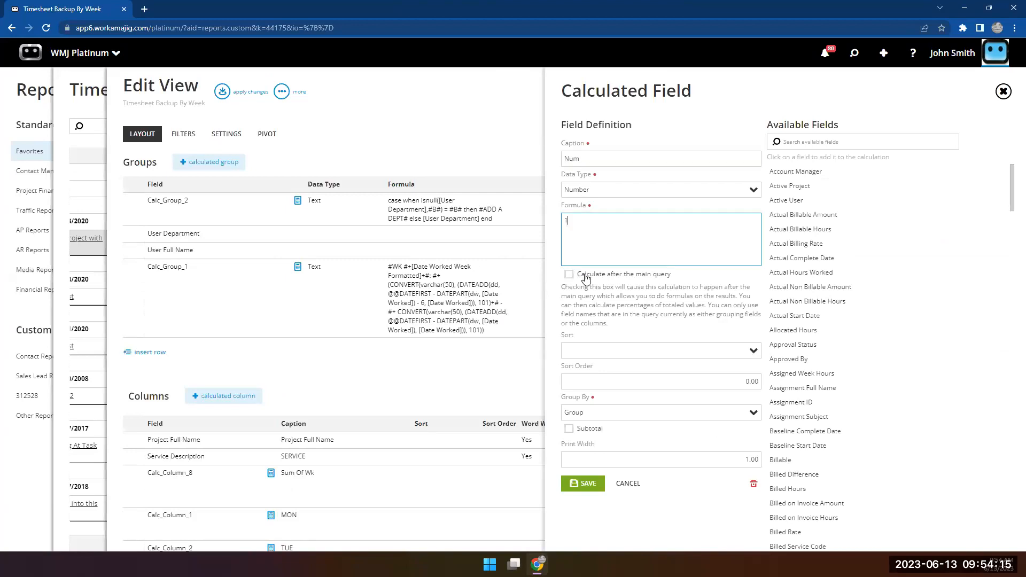
pyautogui.click(755, 416)
pyautogui.click(575, 453)
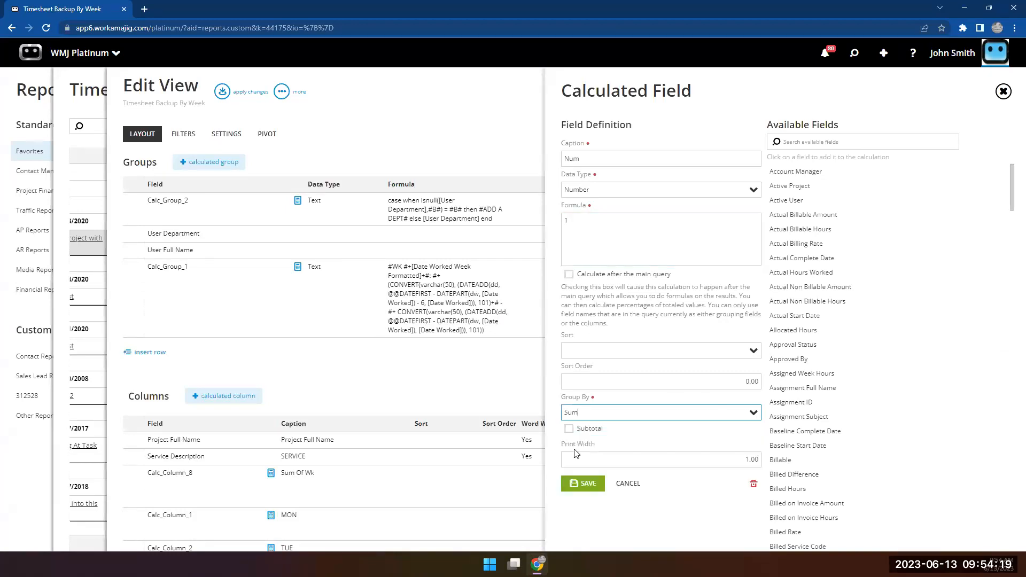
pyautogui.click(568, 428)
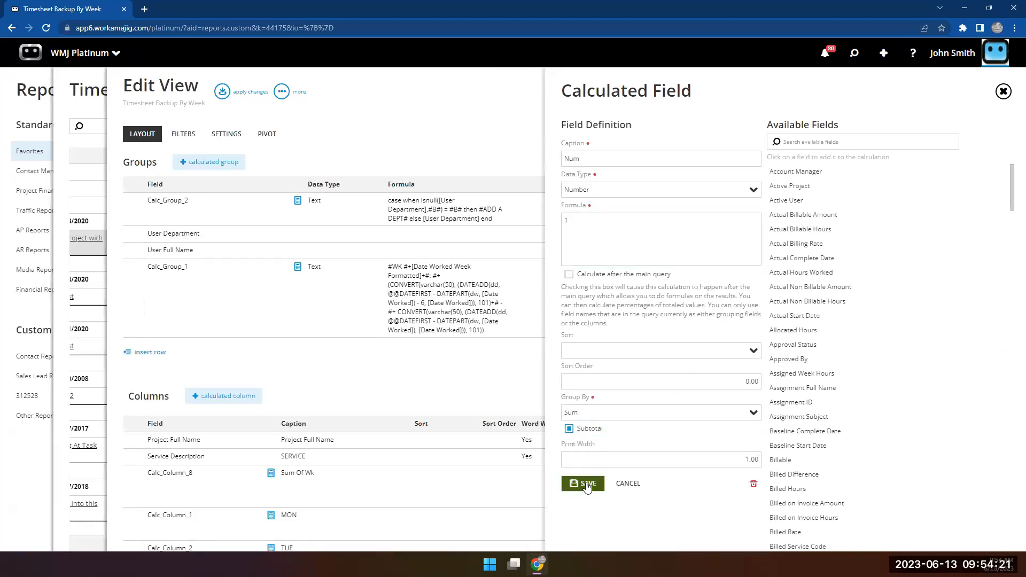
pyautogui.click(586, 484)
# Apply the layout changes, rerun the report and examine the Num column's values for each week
pyautogui.click(224, 92)
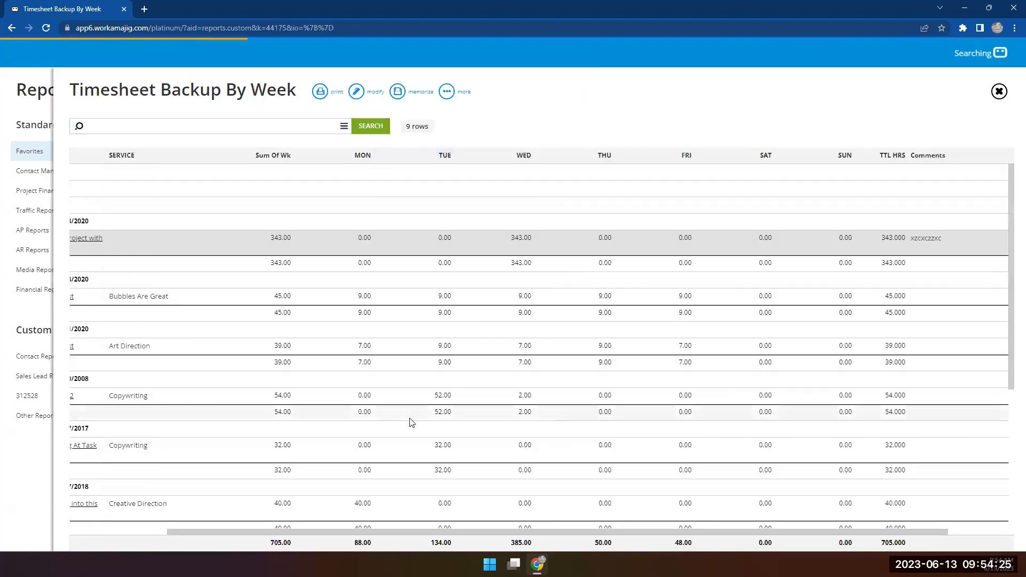
pyautogui.moveTo(602, 532); pyautogui.dragTo(829, 545)
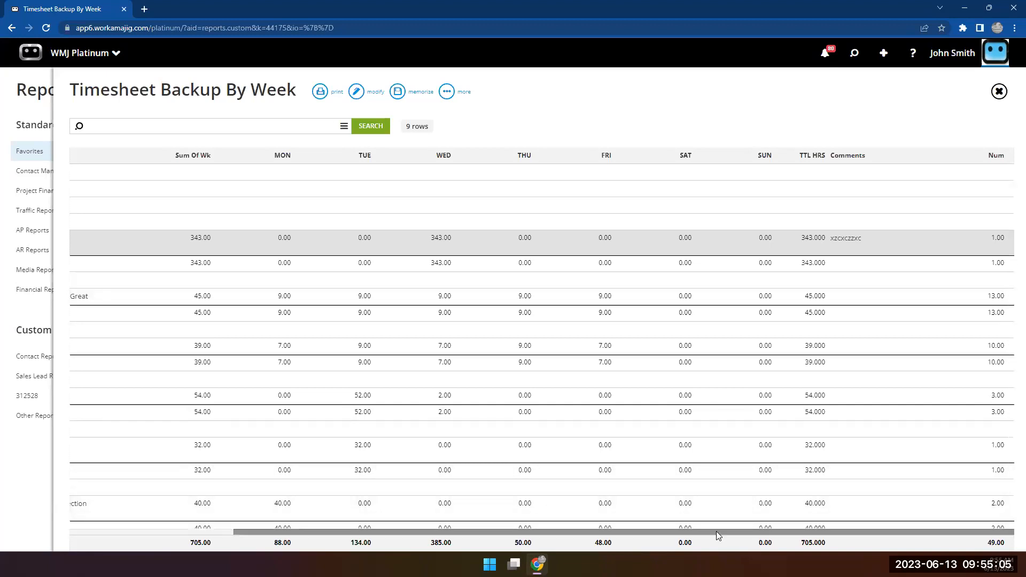
pyautogui.moveTo(716, 531); pyautogui.dragTo(551, 531)
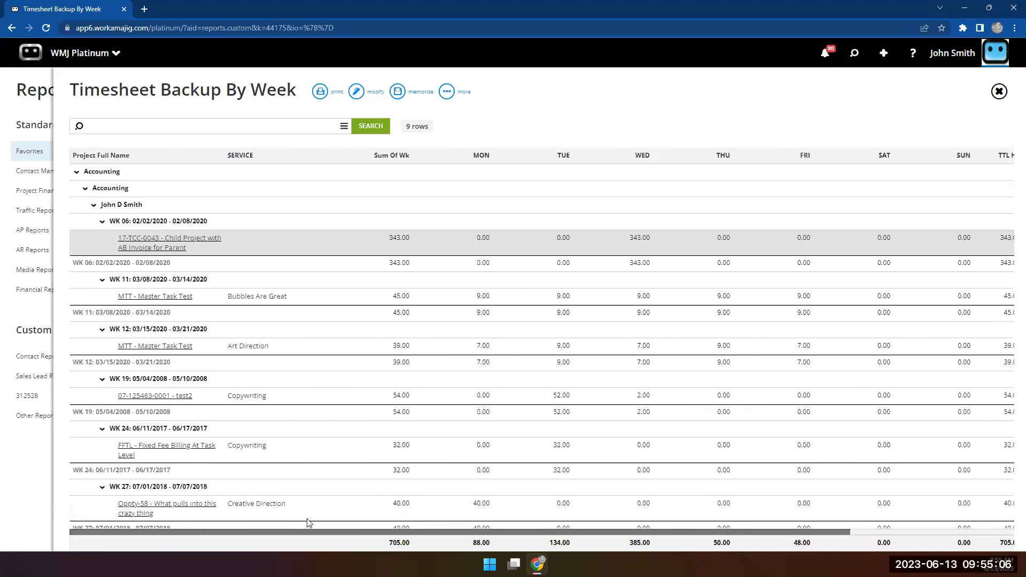
# Leave the report, open the Active Projects view from the project manager's Today page, and start editing its layout
pyautogui.click(21, 441)
pyautogui.click(48, 54)
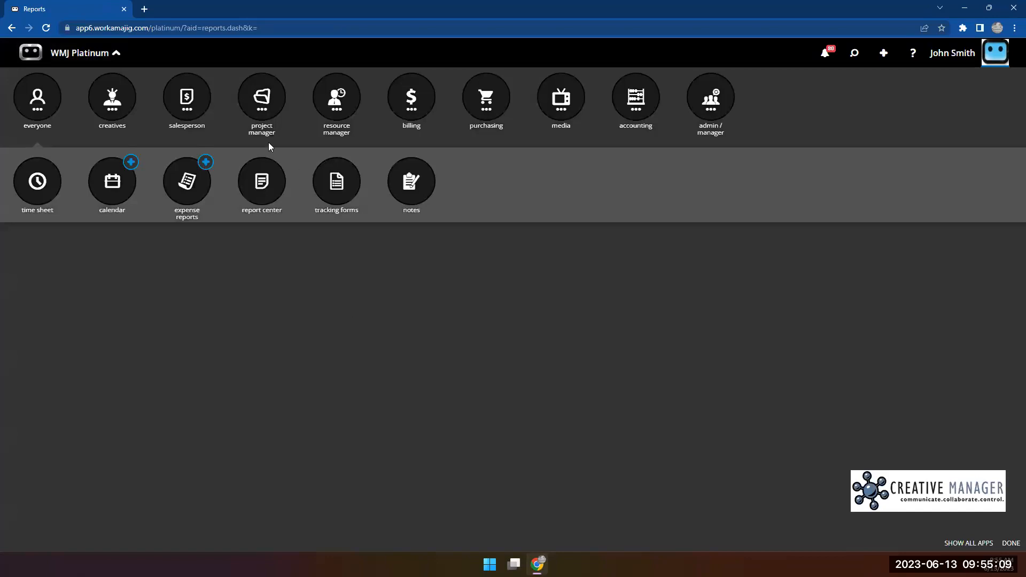
pyautogui.click(262, 104)
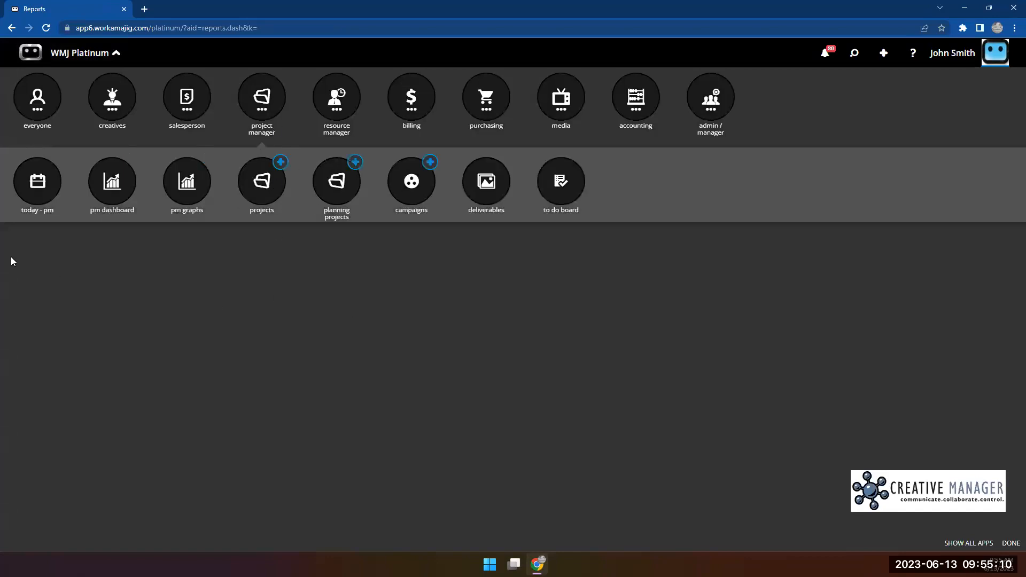
pyautogui.click(33, 184)
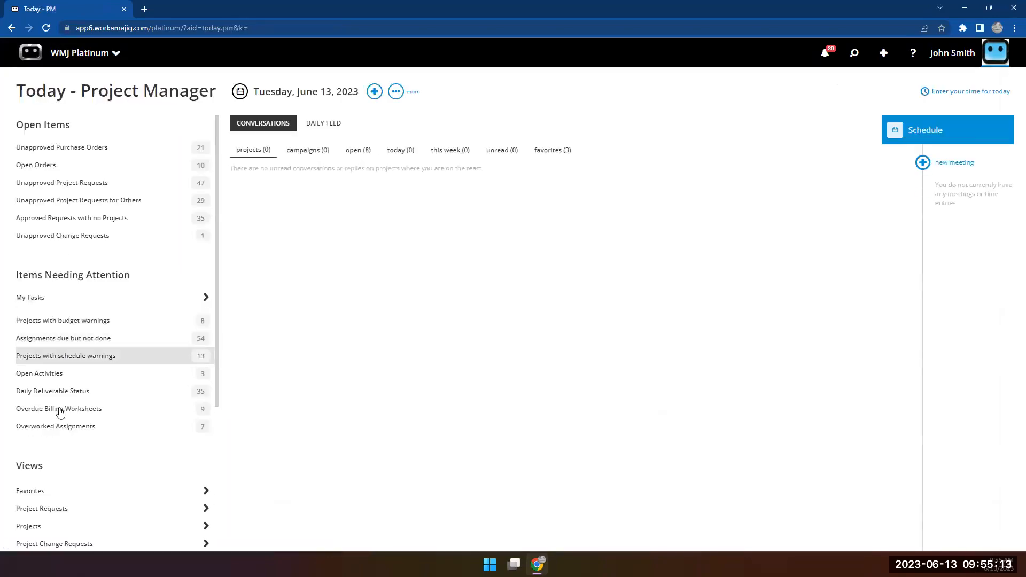
pyautogui.click(88, 530)
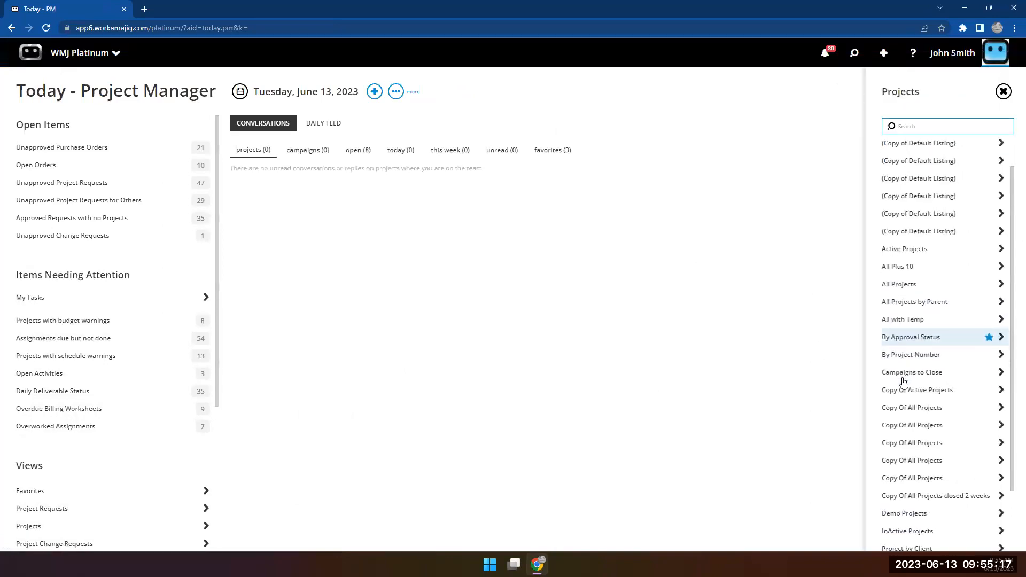
pyautogui.scroll(-1, 902, 381)
pyautogui.scroll(1, 908, 369)
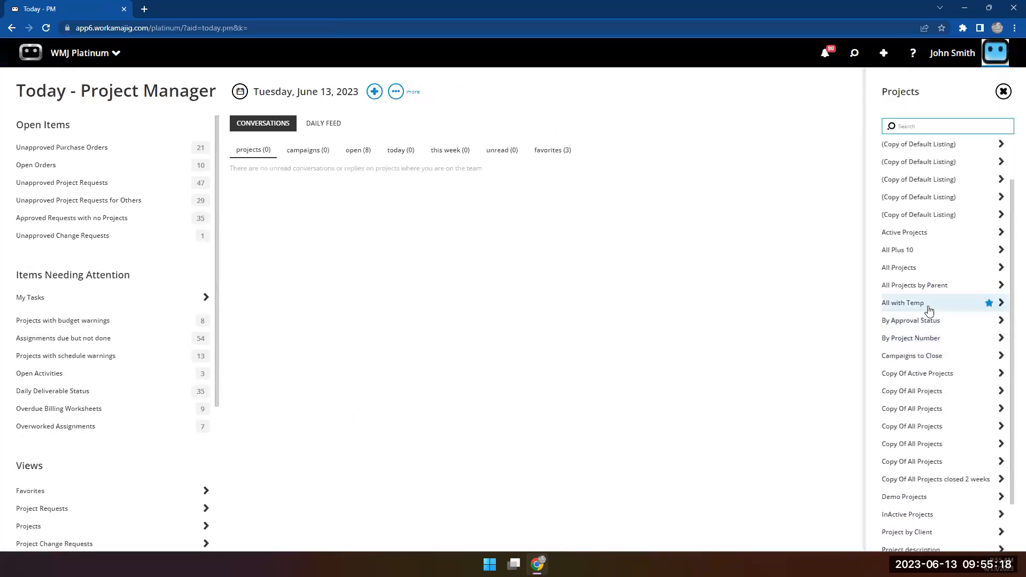
pyautogui.click(906, 235)
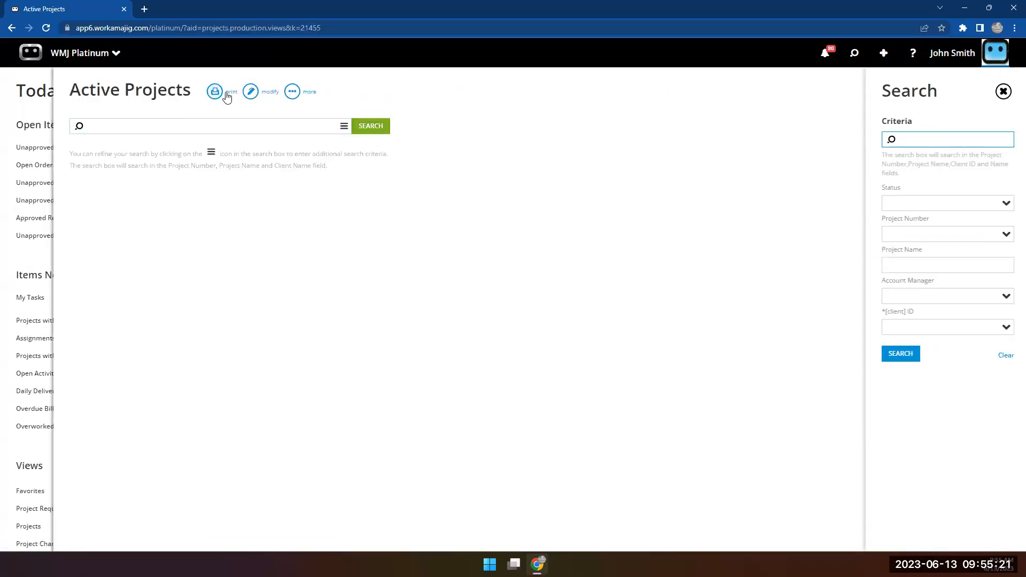
pyautogui.click(251, 91)
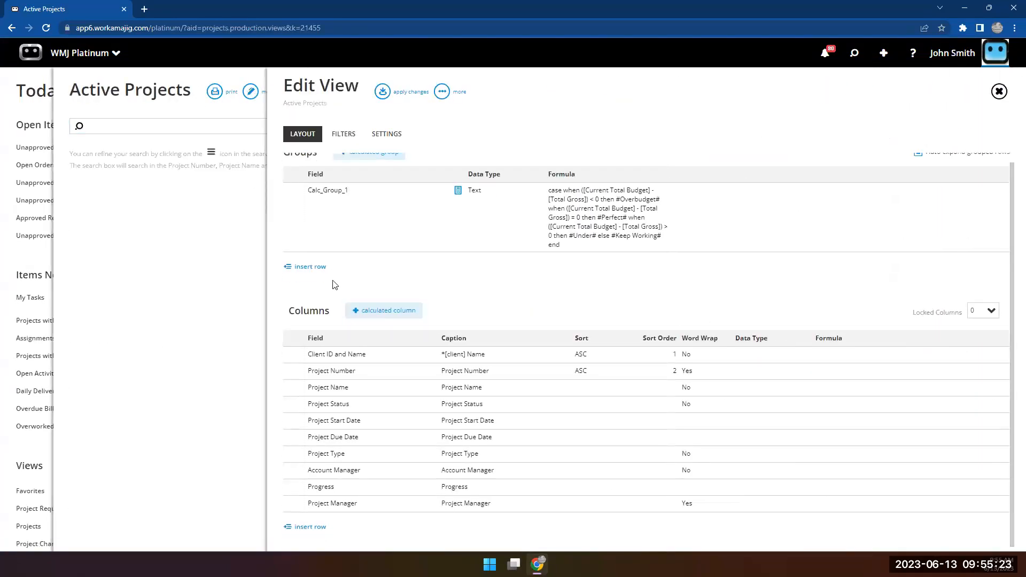
# Add a calculated number column captioned Count with formula 1 and a subtotal to Active Projects, and save it
pyautogui.click(386, 311)
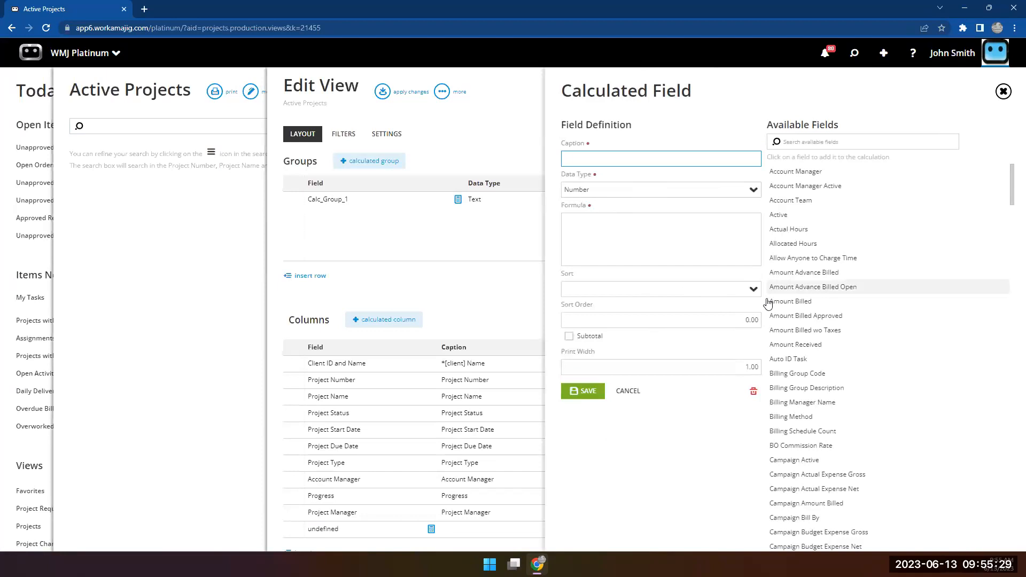
pyautogui.click(419, 287)
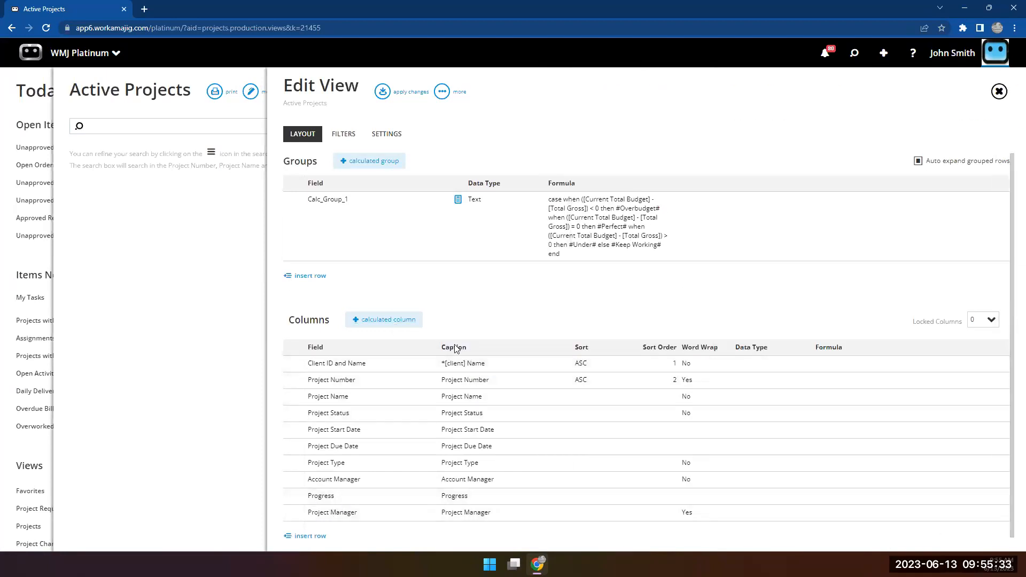
pyautogui.click(387, 320)
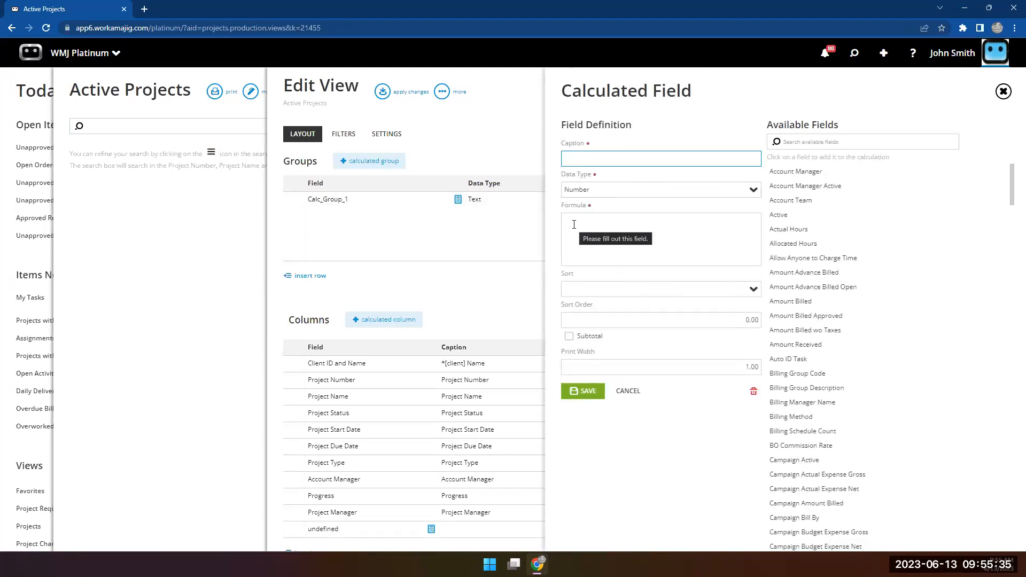
pyautogui.click(574, 224)
pyautogui.write('1')
pyautogui.click(569, 336)
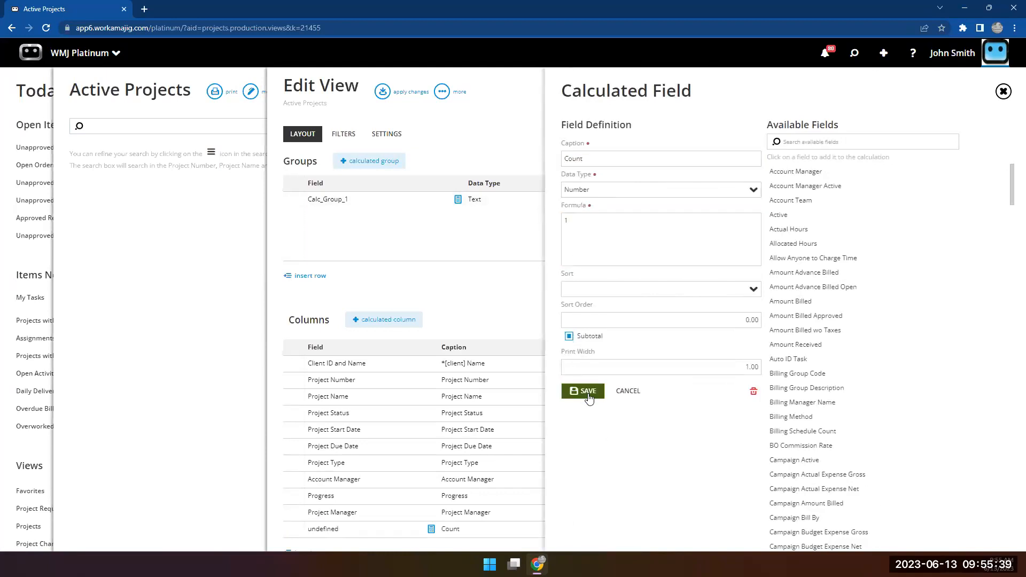
pyautogui.click(586, 391)
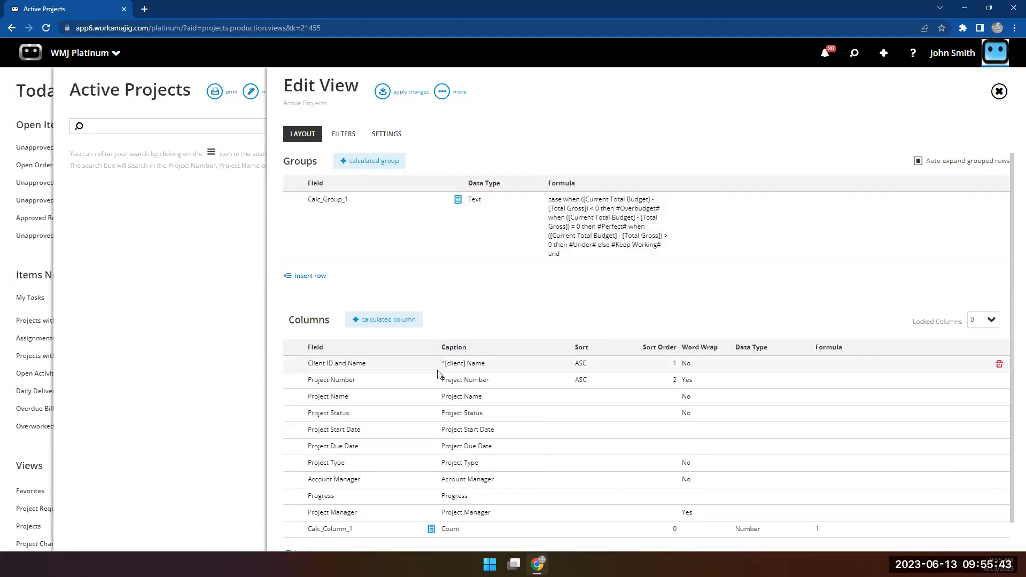
pyautogui.scroll(-1, 451, 196)
pyautogui.scroll(1, 451, 196)
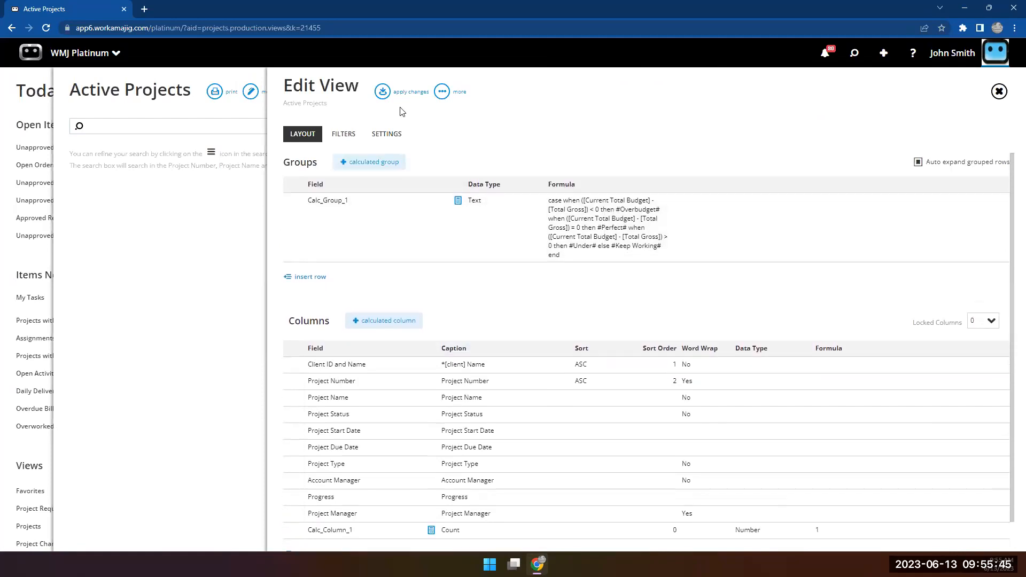
# Apply the layout changes, run the Active Projects view and collapse the Overbudget, Perfect and Under groups
pyautogui.click(382, 92)
pyautogui.click(368, 126)
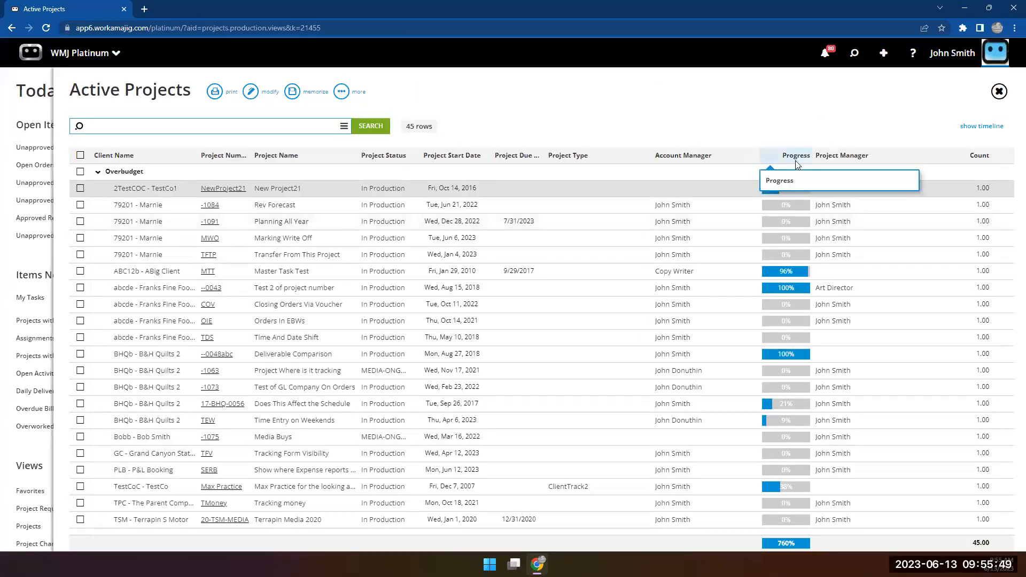
pyautogui.click(98, 172)
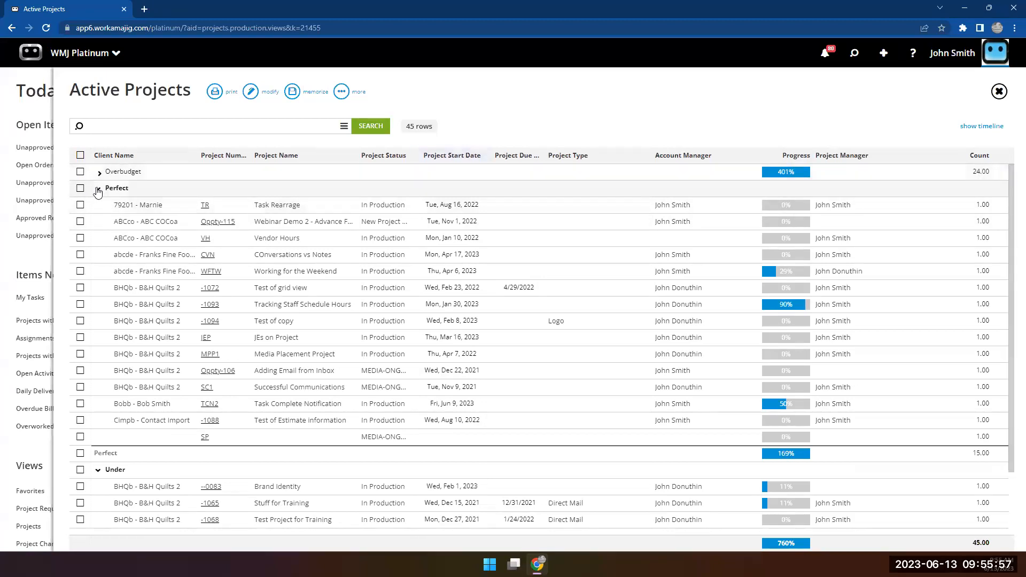
pyautogui.click(98, 189)
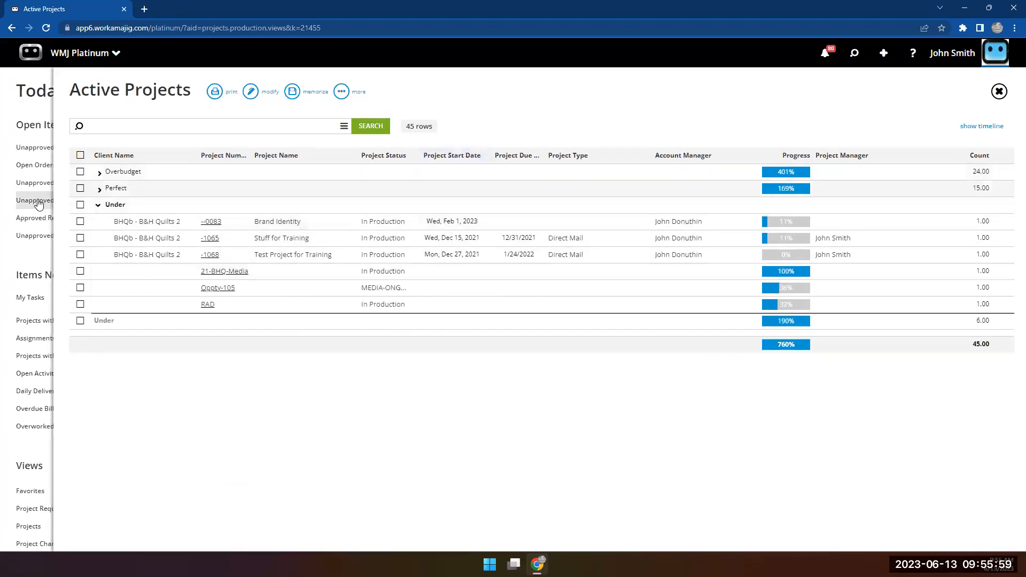
pyautogui.click(97, 206)
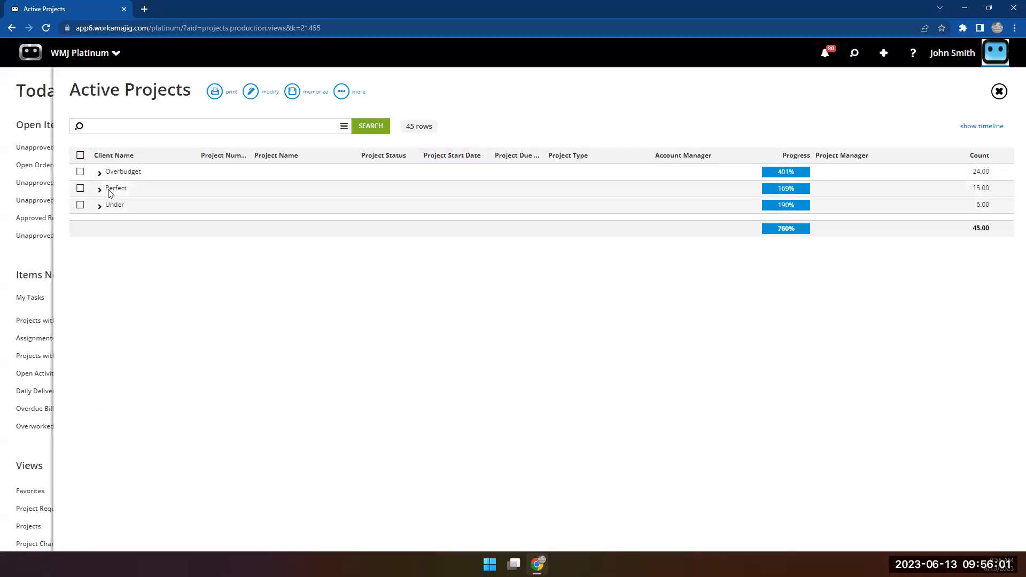
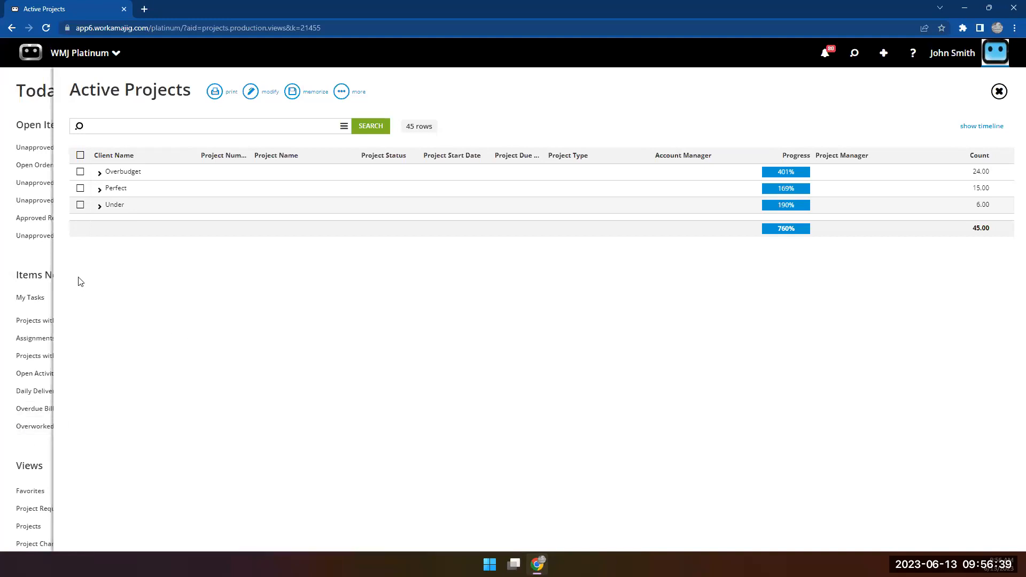
# Leave the report and open the Active Projects view from the Projects views on the admin / manager's Today page
pyautogui.click(19, 259)
pyautogui.click(80, 57)
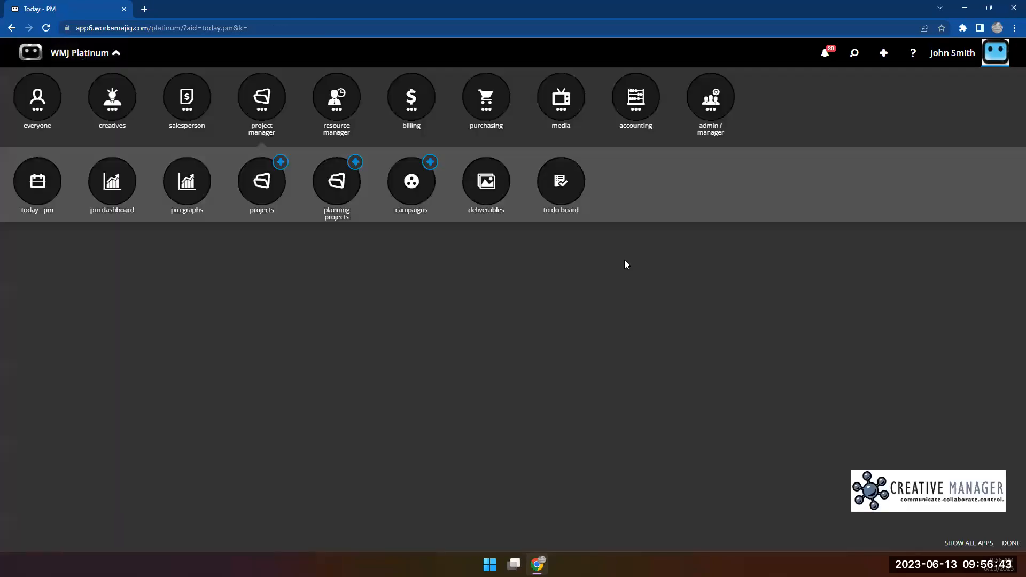
pyautogui.click(726, 115)
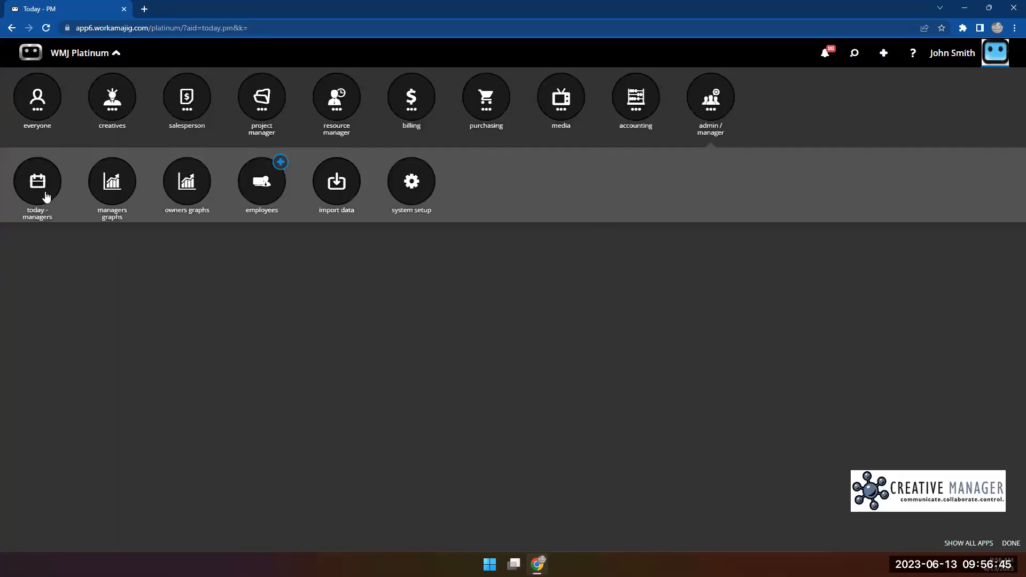
pyautogui.click(46, 199)
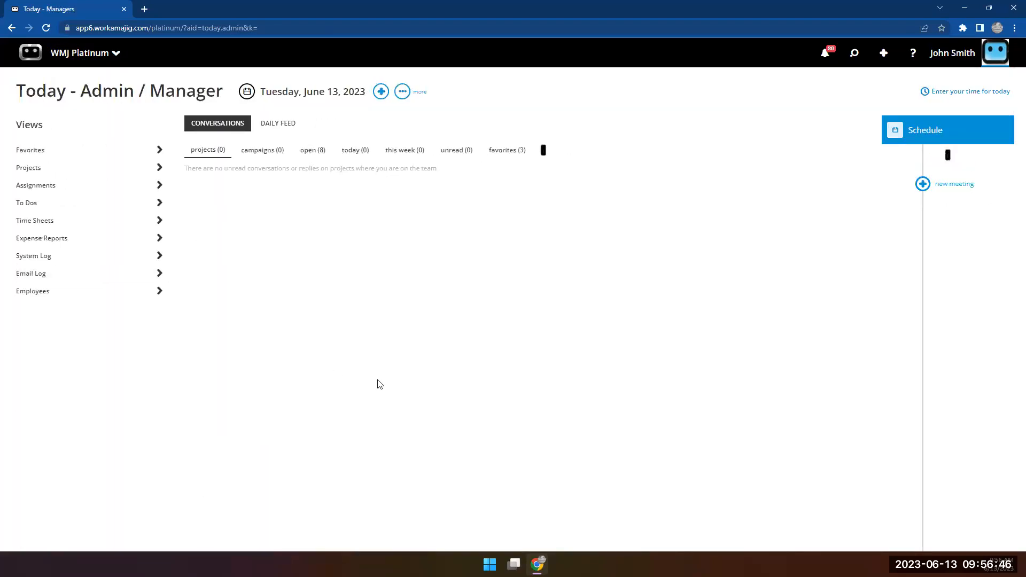
pyautogui.click(74, 167)
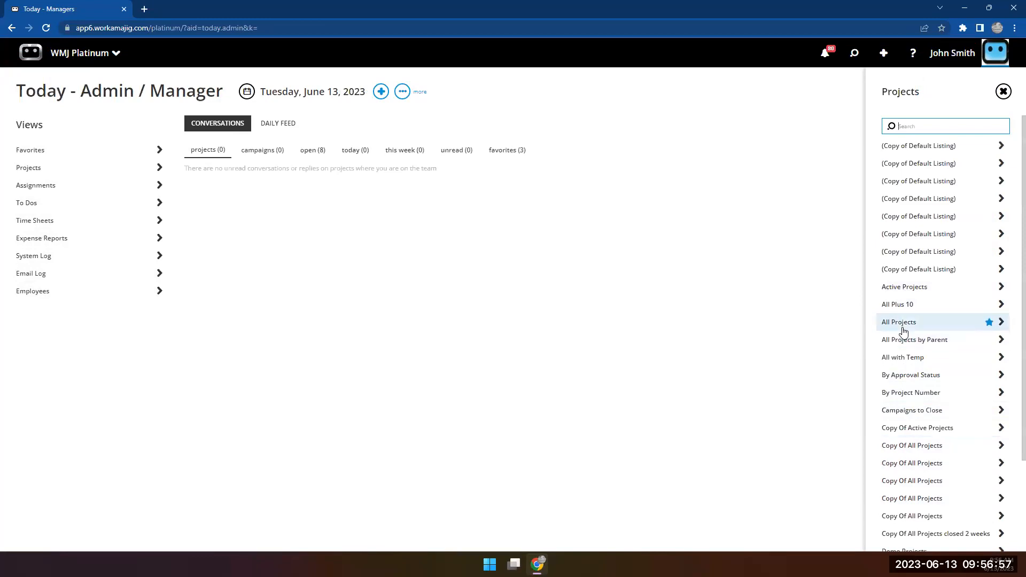
pyautogui.click(903, 287)
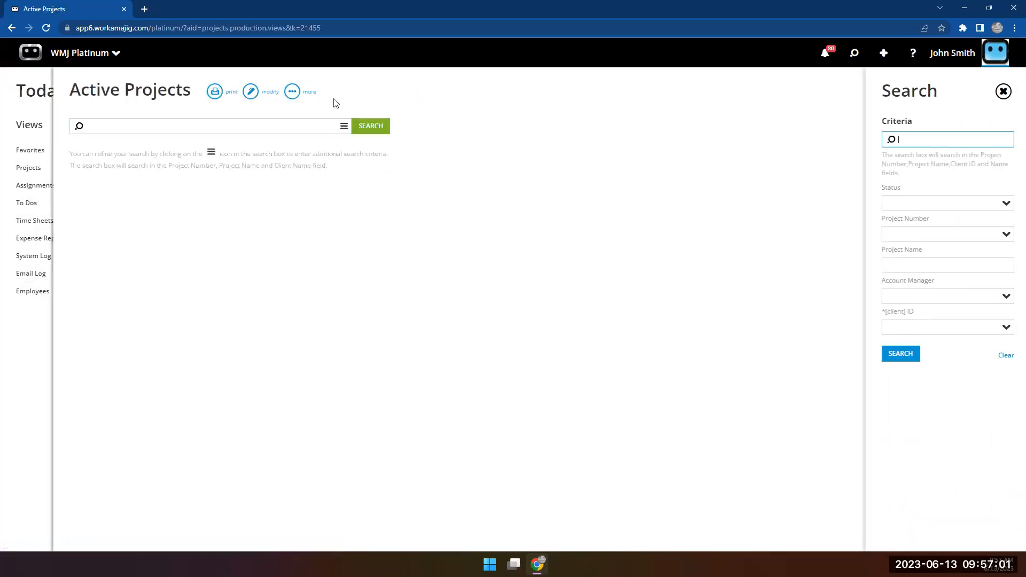
# Create a copy of the Active Projects view
pyautogui.click(252, 94)
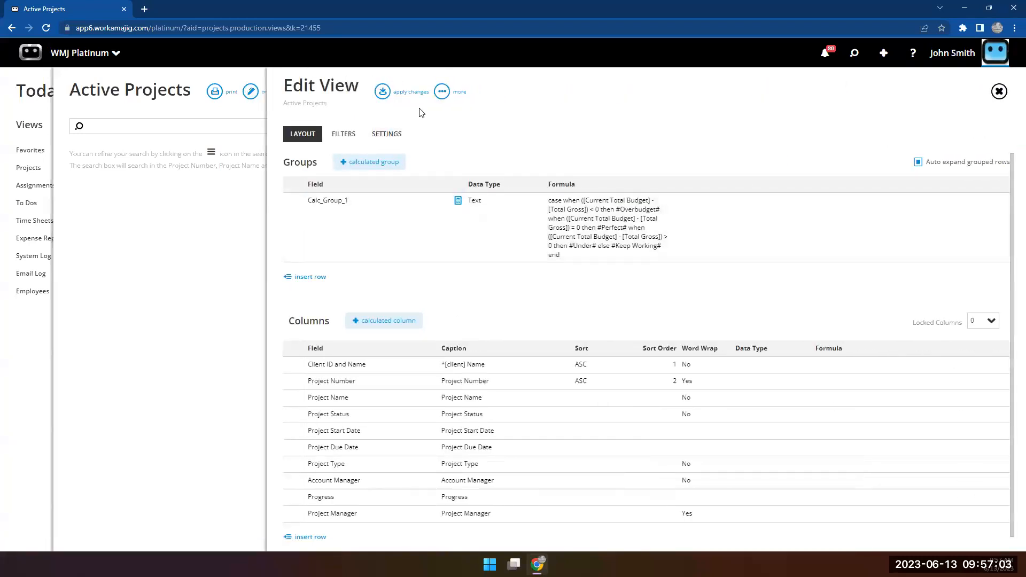
pyautogui.click(442, 92)
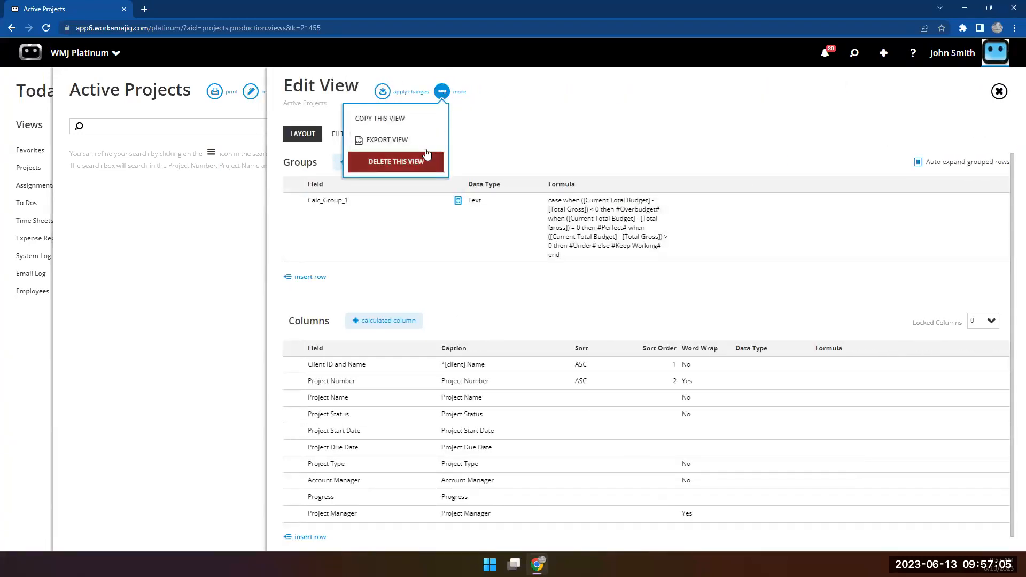
pyautogui.click(406, 118)
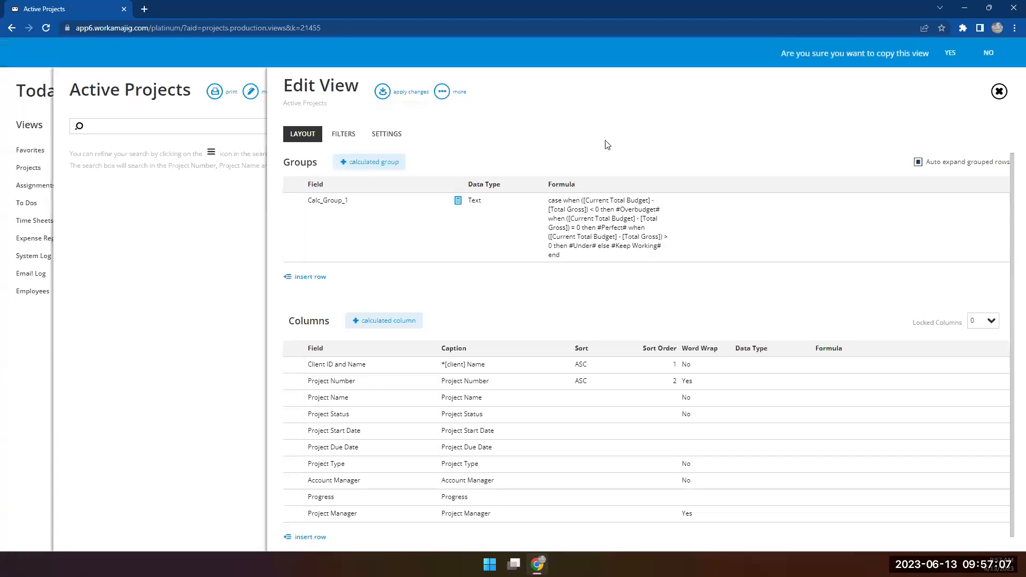
pyautogui.click(949, 53)
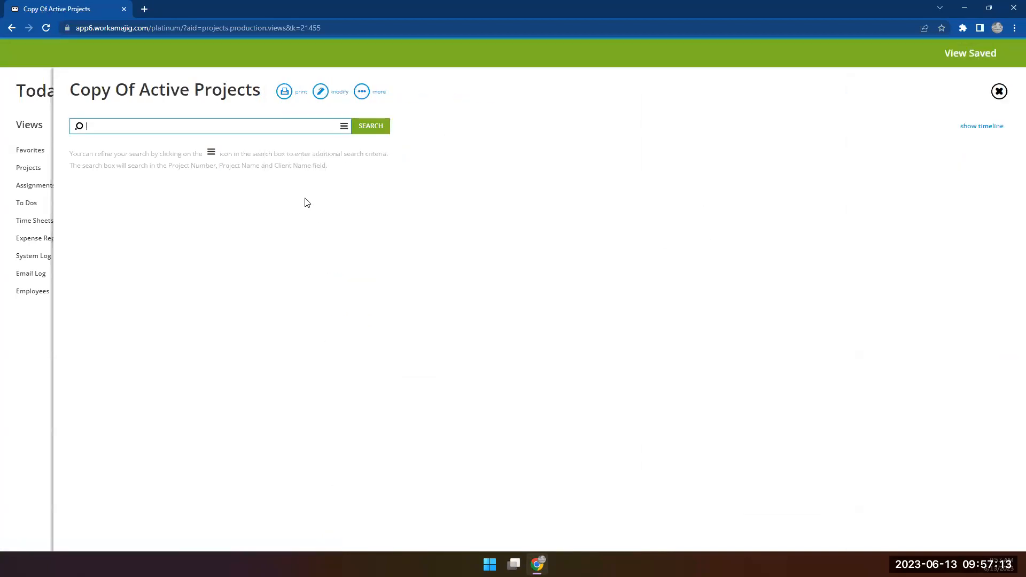
# Turn off Private for Copy Of Active Projects, open the security groups available under Visible To, and save the view
pyautogui.click(318, 96)
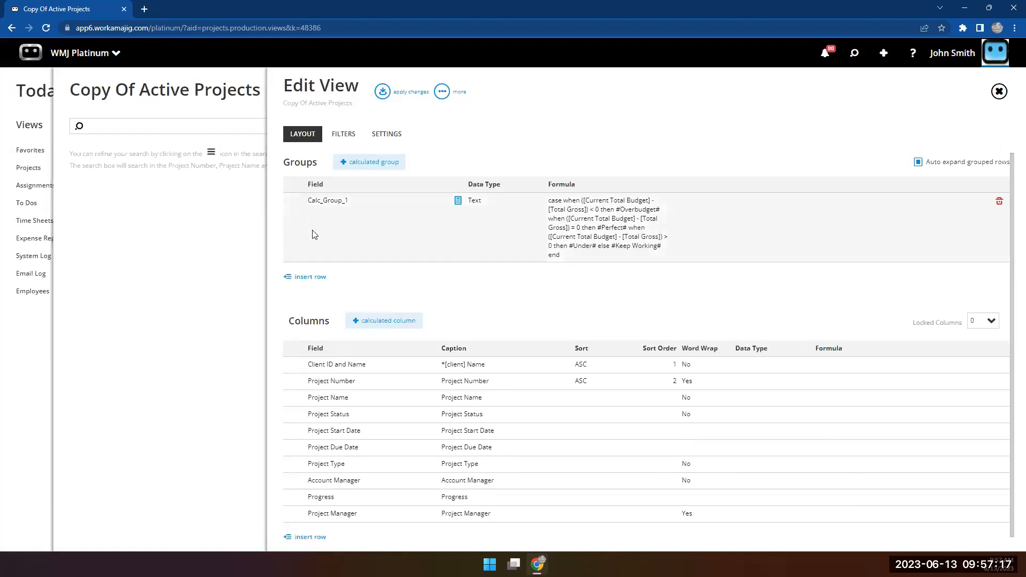
pyautogui.click(328, 133)
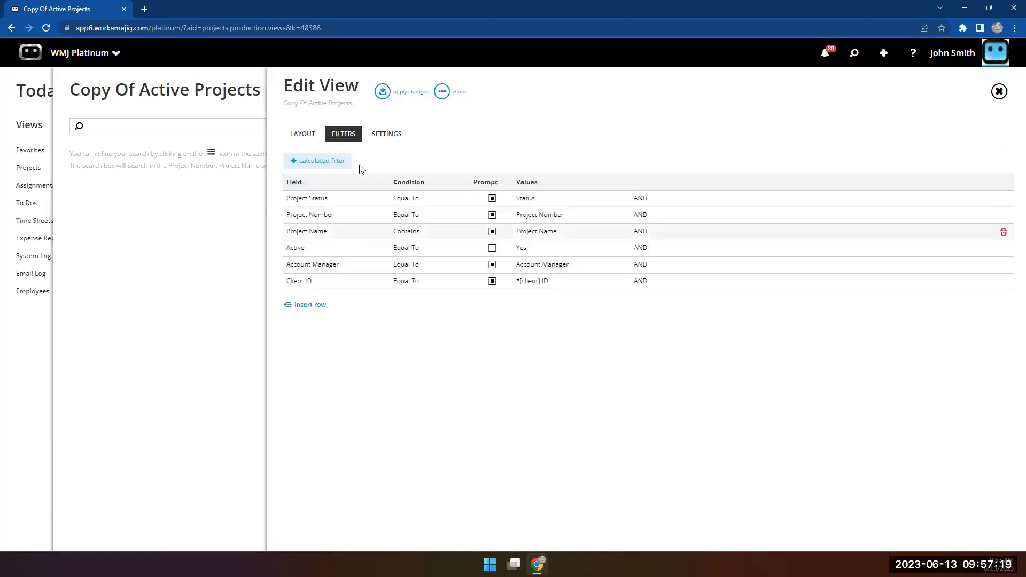
pyautogui.click(381, 135)
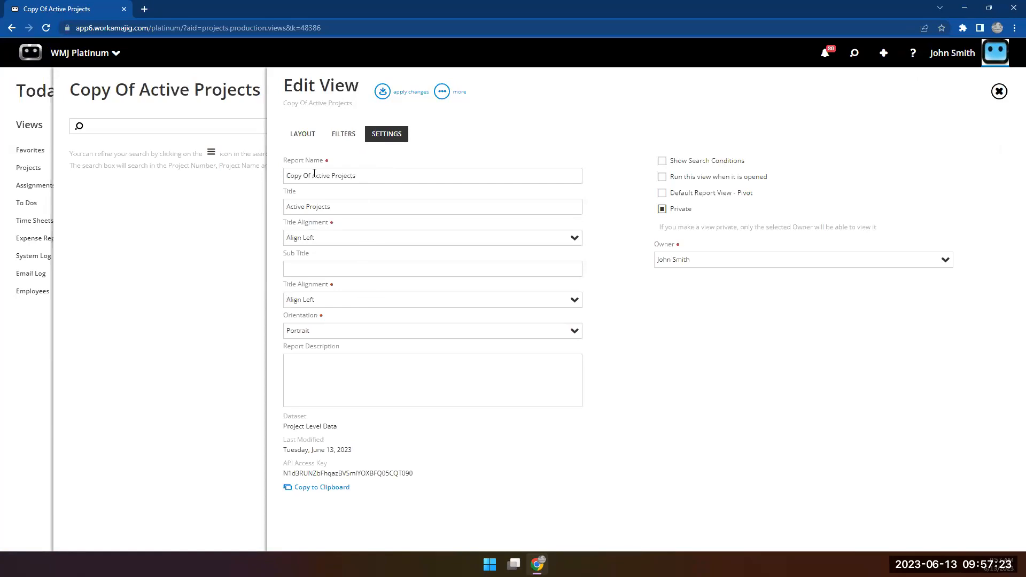
pyautogui.click(662, 209)
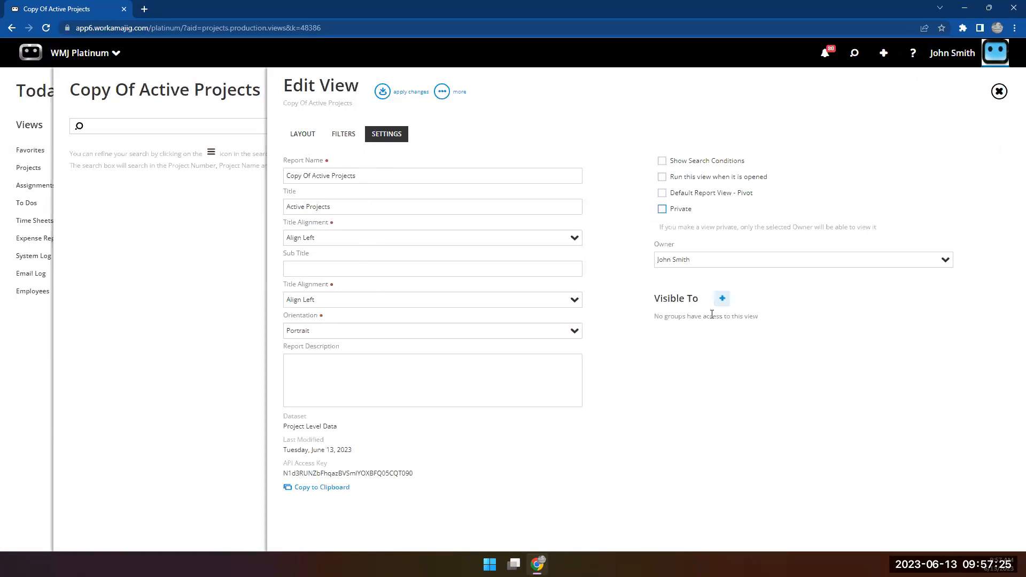
pyautogui.click(721, 298)
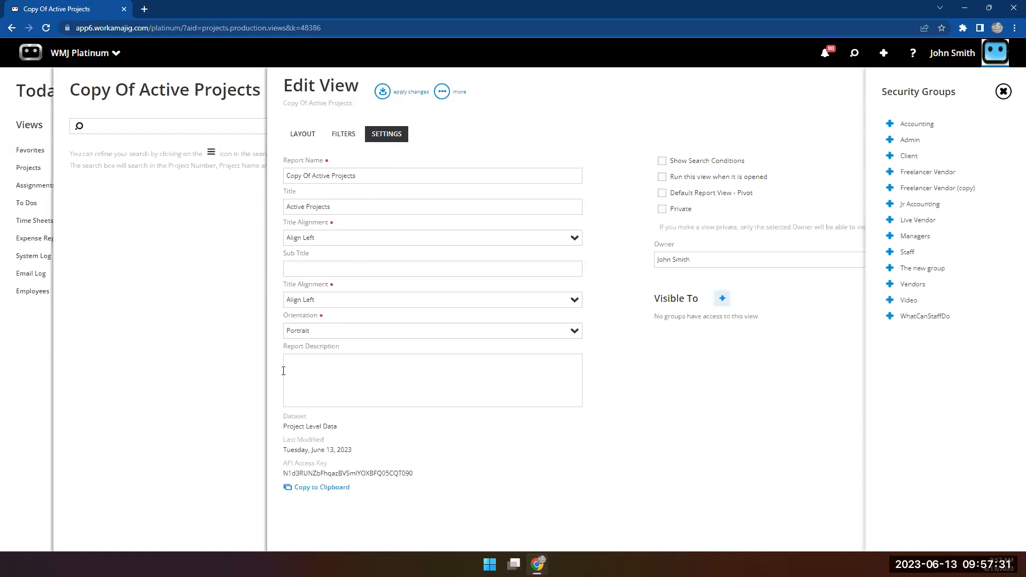
pyautogui.click(168, 335)
pyautogui.click(944, 55)
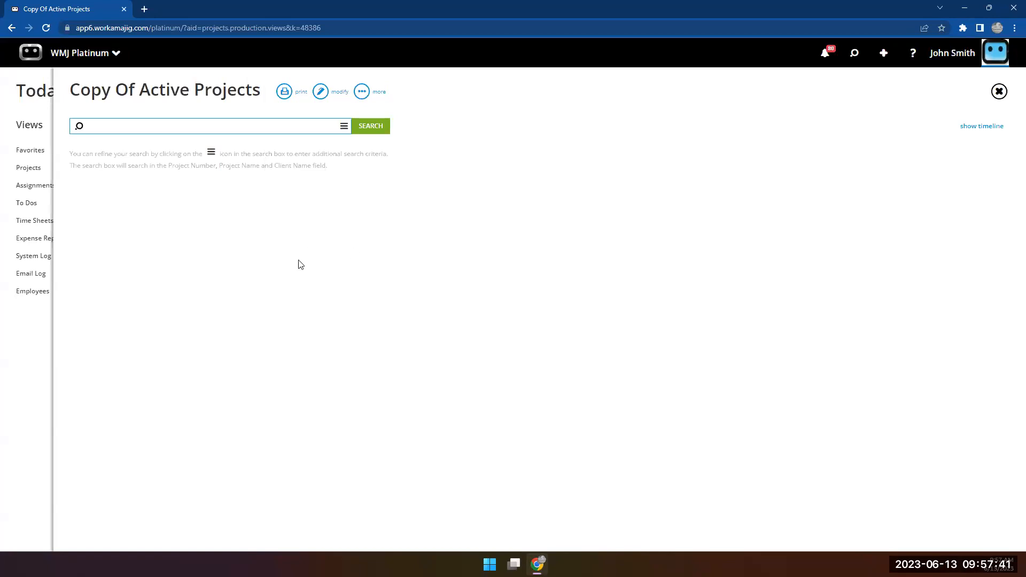
# Leave the copied view, reopen the original Active Projects view from the Projects views, and run it
pyautogui.click(24, 343)
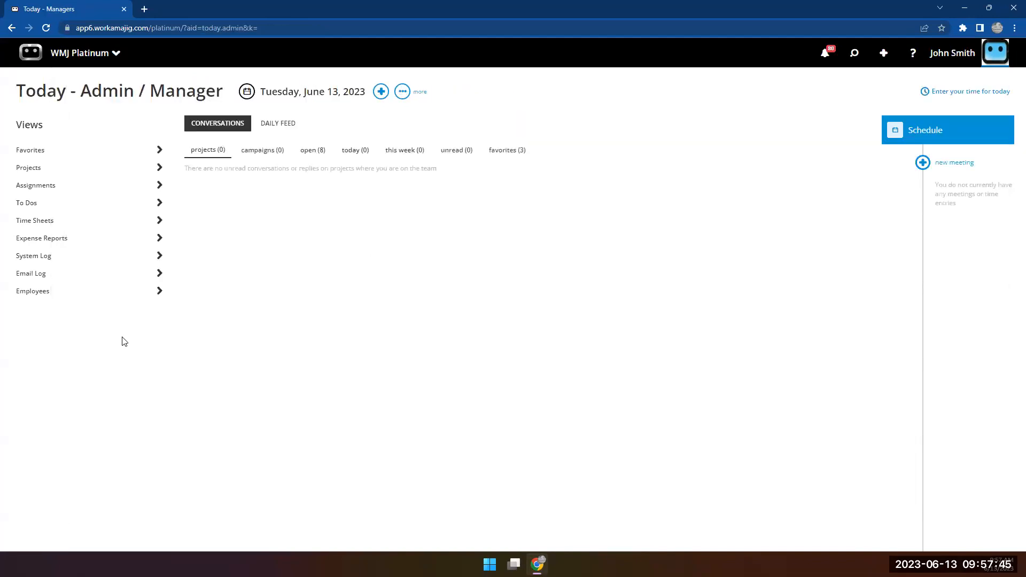
pyautogui.click(105, 170)
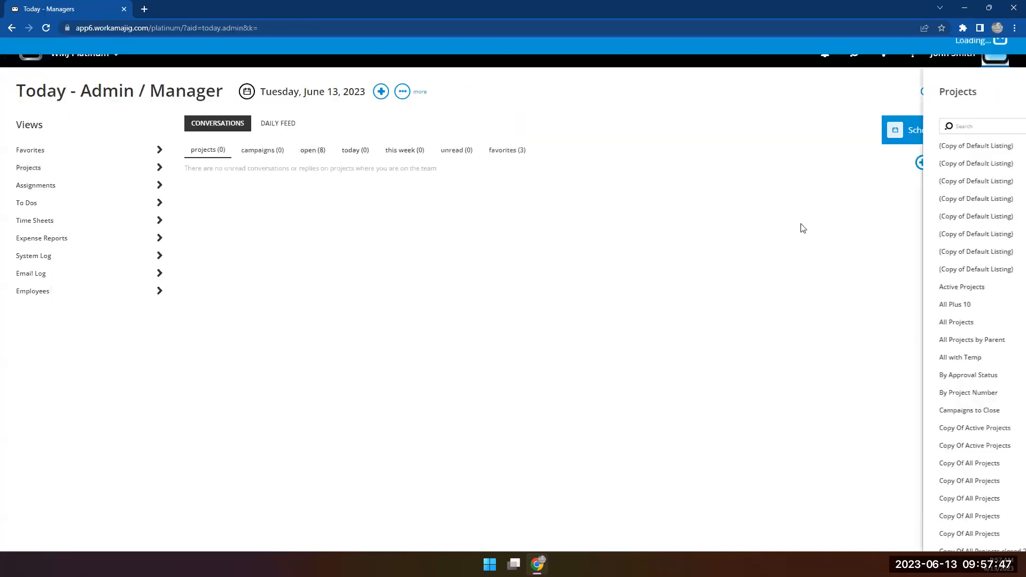
pyautogui.click(904, 289)
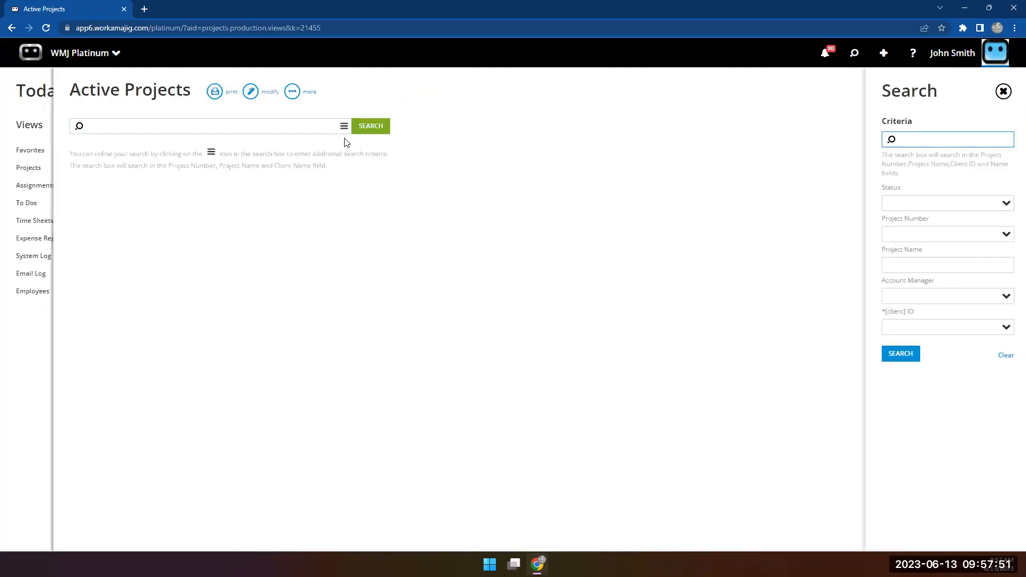
pyautogui.click(368, 137)
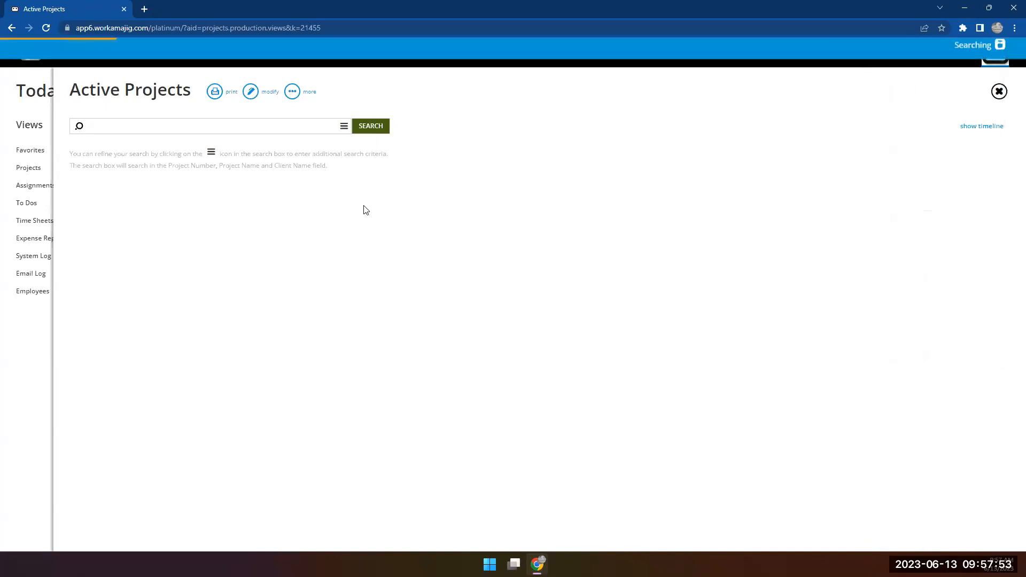
# Open a new report schedule for Active Projects, examine its editable schedule details, and close it
pyautogui.click(291, 93)
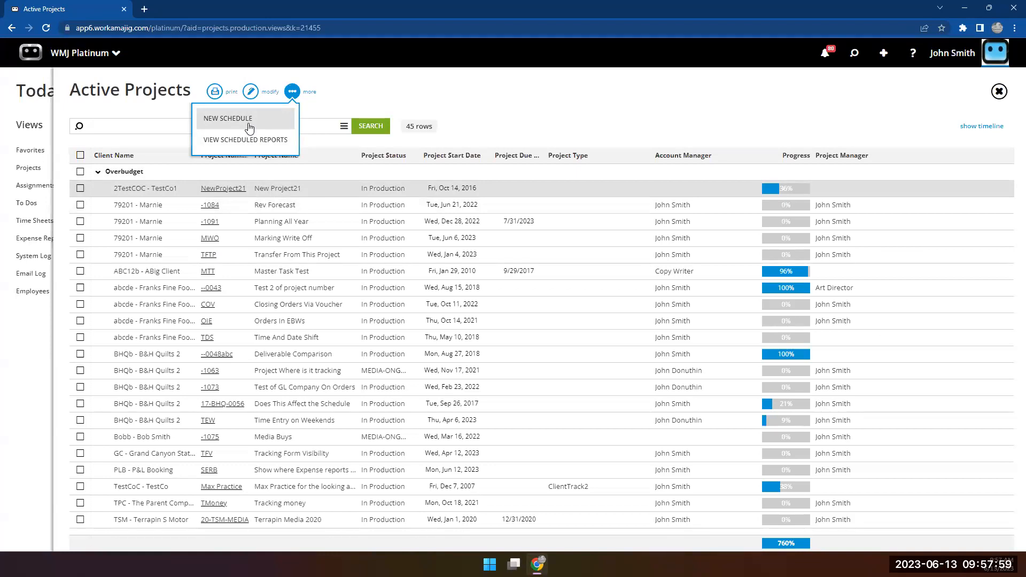
pyautogui.click(249, 128)
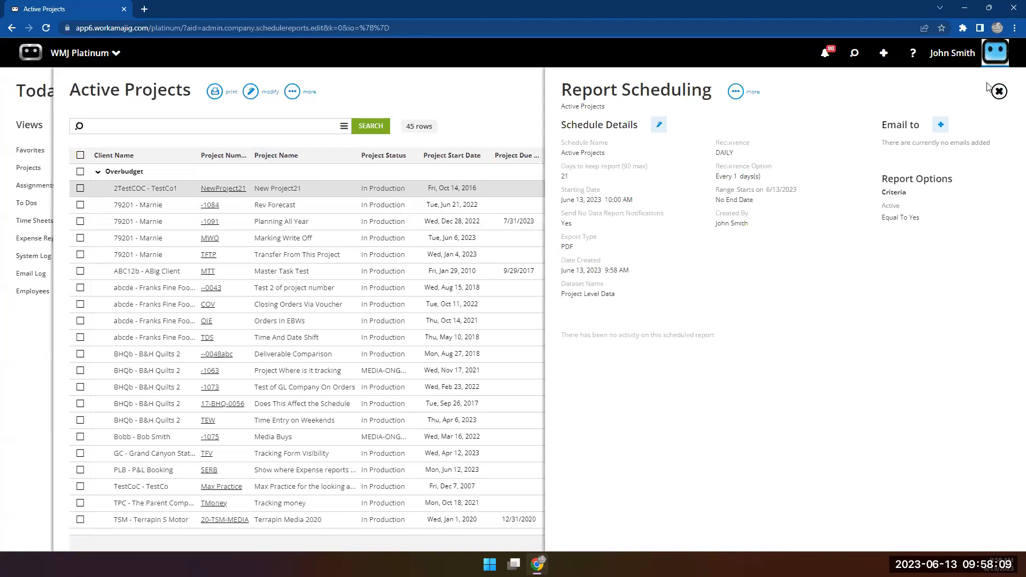
pyautogui.click(660, 129)
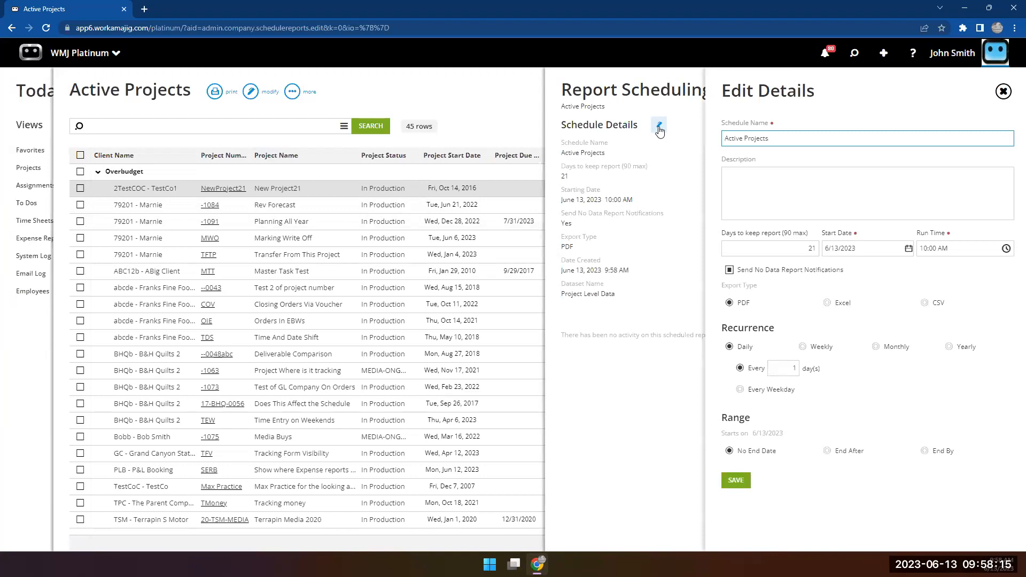
pyautogui.click(623, 390)
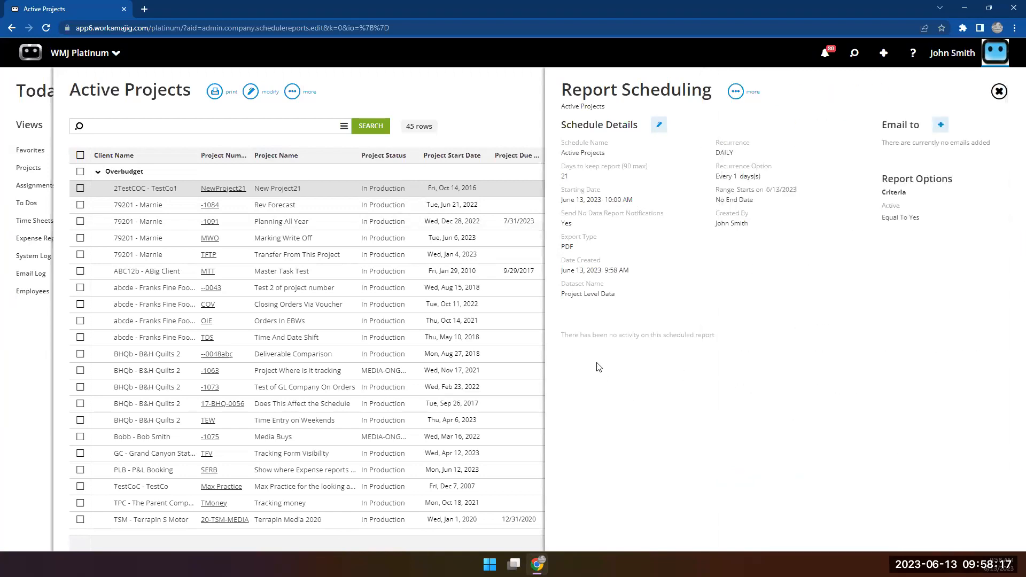
pyautogui.click(466, 114)
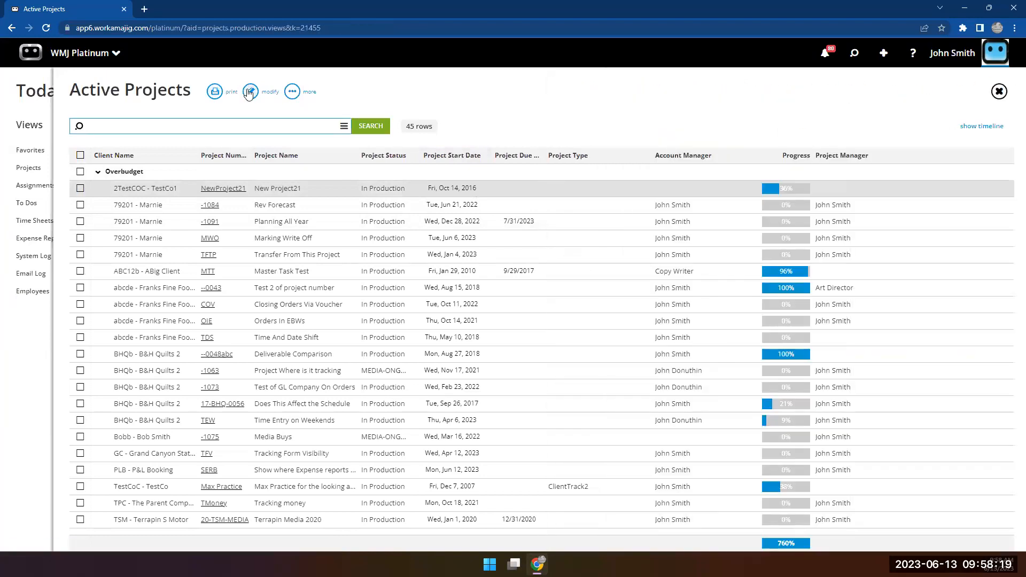
# Edit the Active Projects view and insert a new filter row on the Created Date field
pyautogui.click(249, 92)
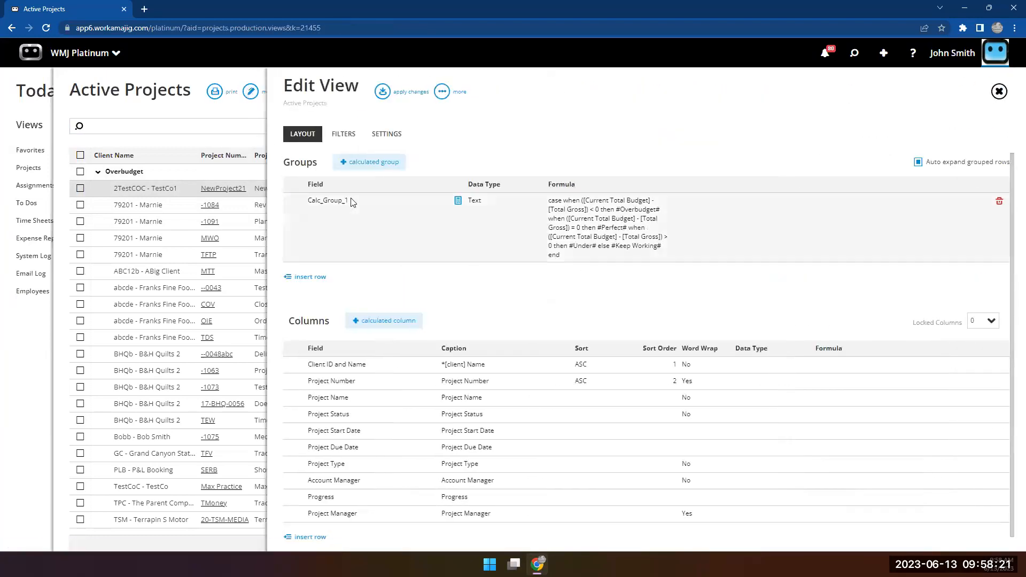
pyautogui.click(344, 134)
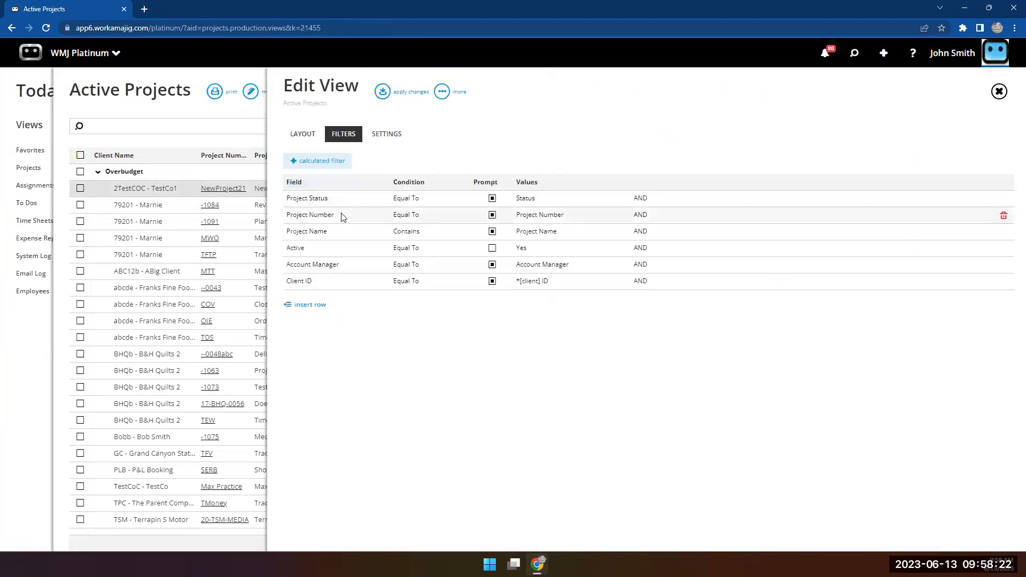
pyautogui.click(313, 305)
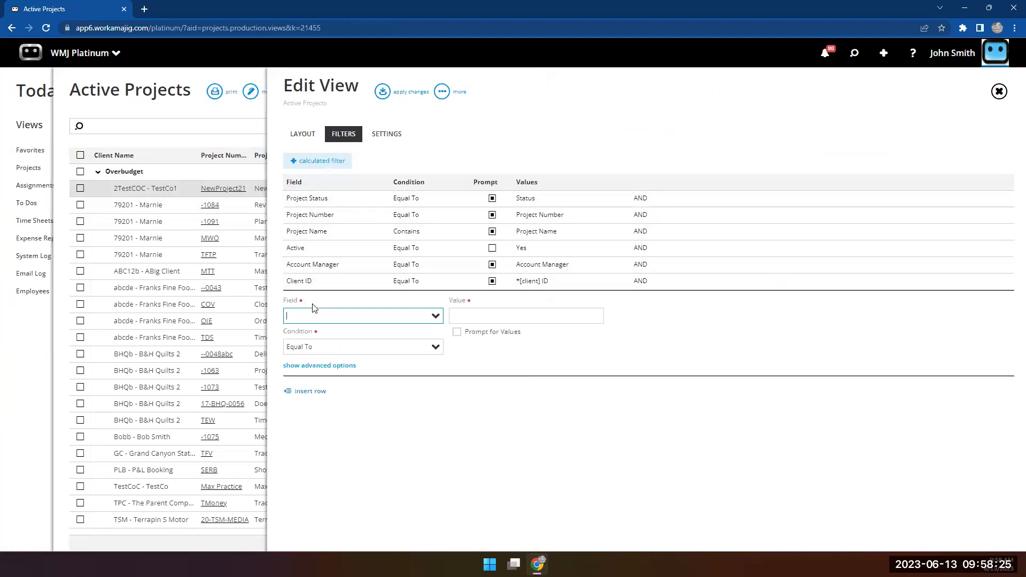
pyautogui.click(434, 317)
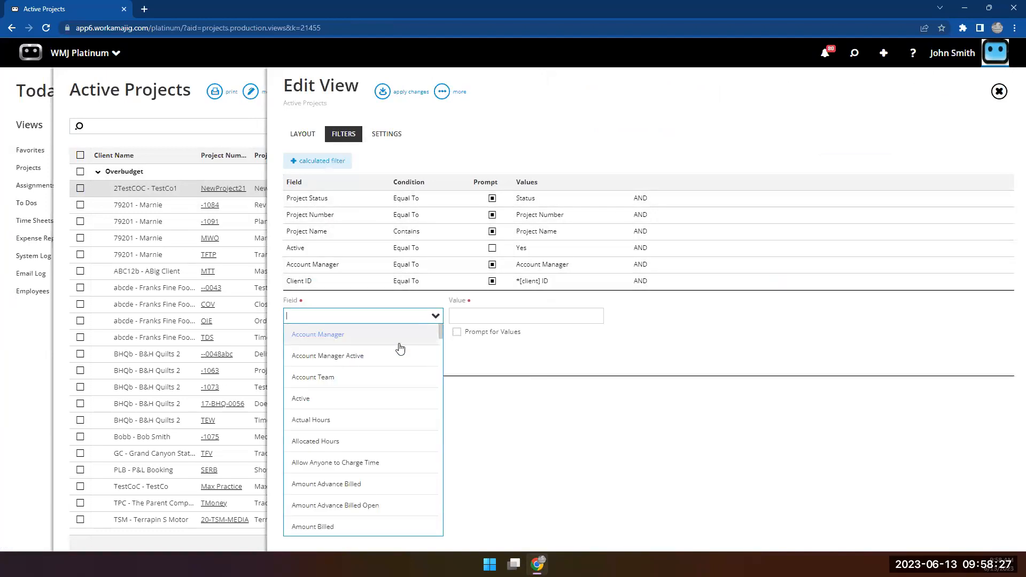
pyautogui.write('date')
pyautogui.click(355, 447)
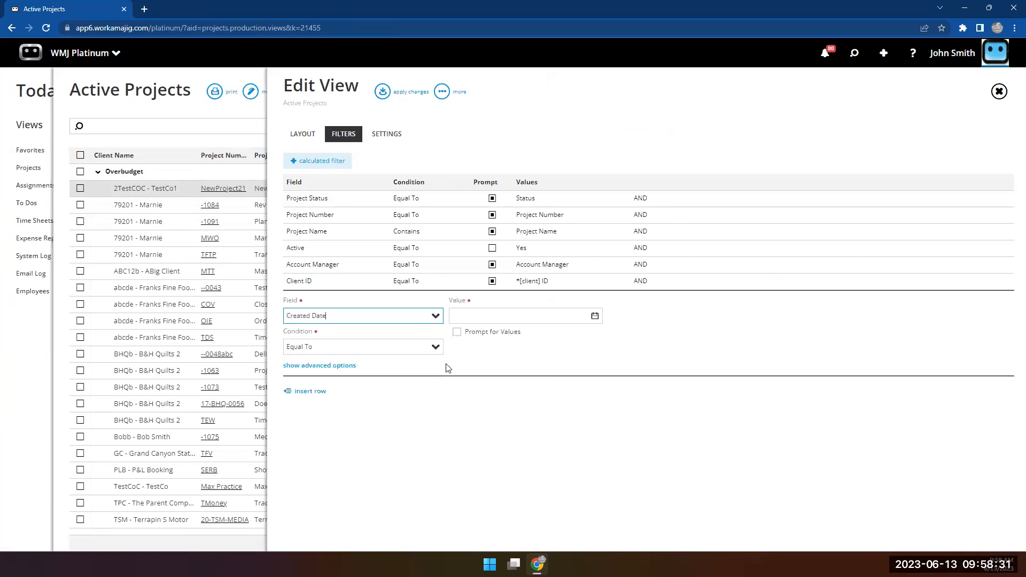
# Examine the conditions available for the Created Date filter, from comparisons to relative date ranges, and close the row's editing
pyautogui.click(434, 348)
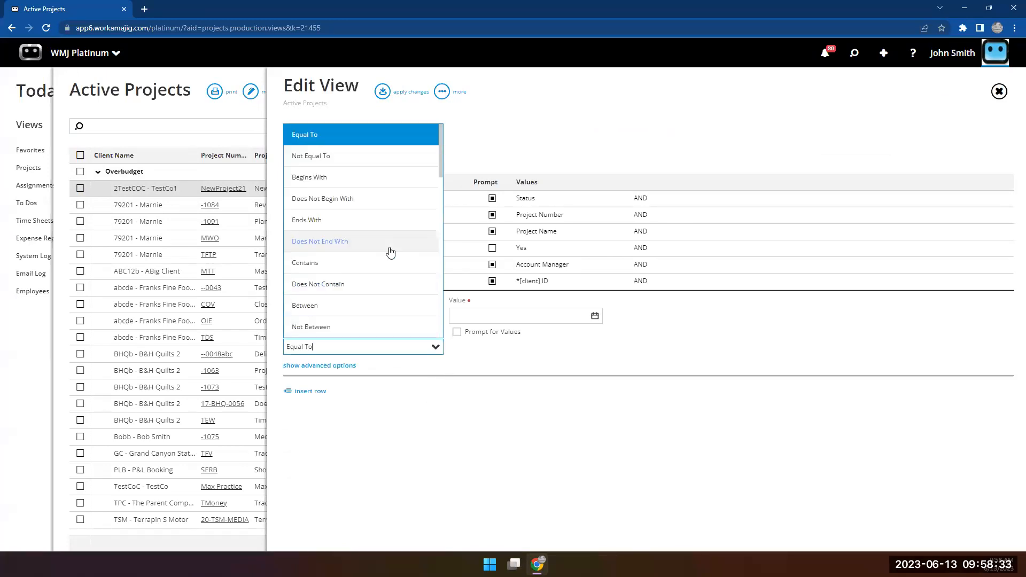
pyautogui.scroll(-5, 390, 252)
pyautogui.scroll(-3, 385, 230)
pyautogui.scroll(4, 377, 210)
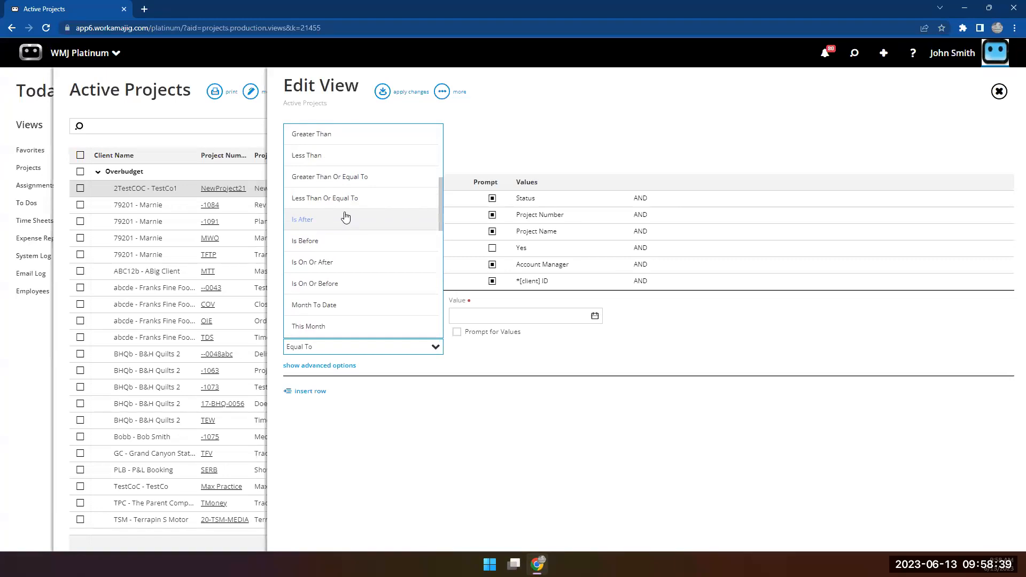
pyautogui.scroll(-2, 345, 218)
pyautogui.scroll(-3, 347, 216)
pyautogui.scroll(1, 344, 213)
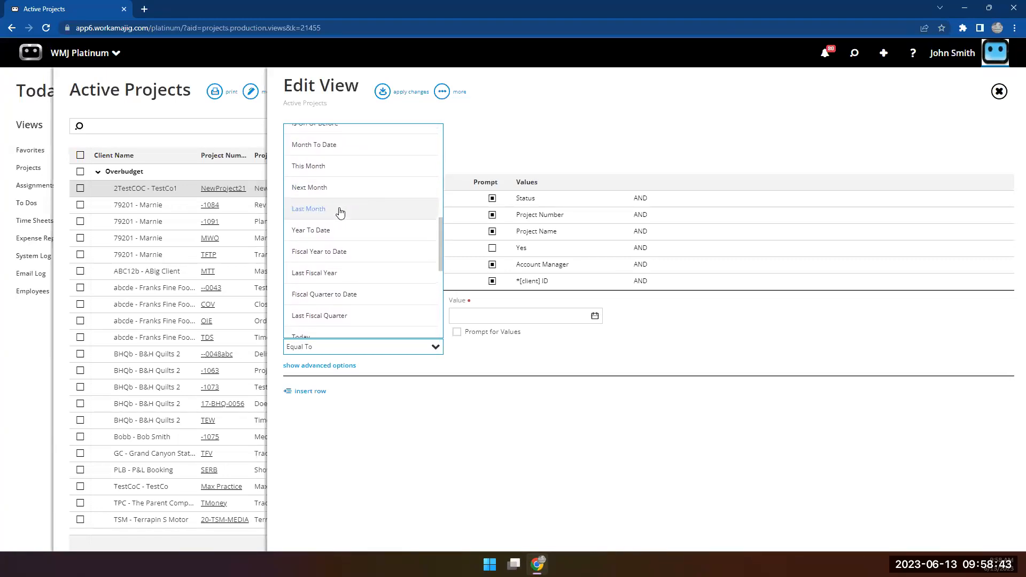
pyautogui.scroll(-3, 359, 275)
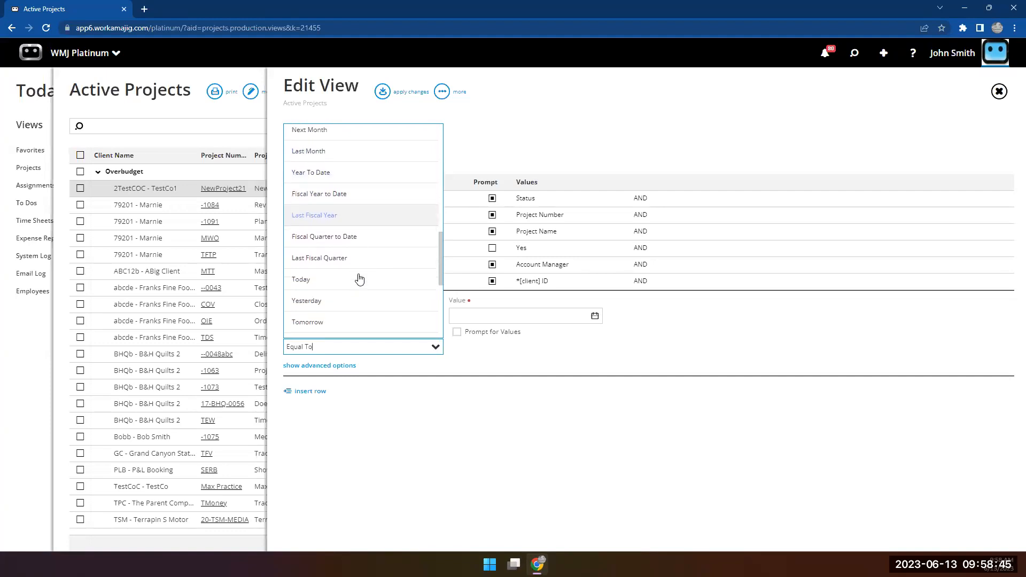
pyautogui.scroll(-5, 359, 277)
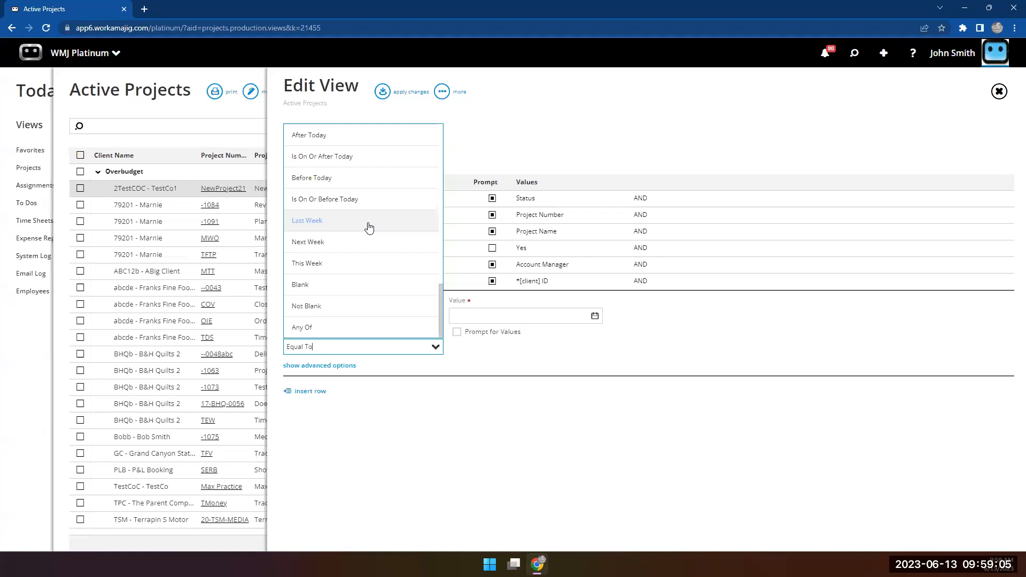
pyautogui.click(517, 130)
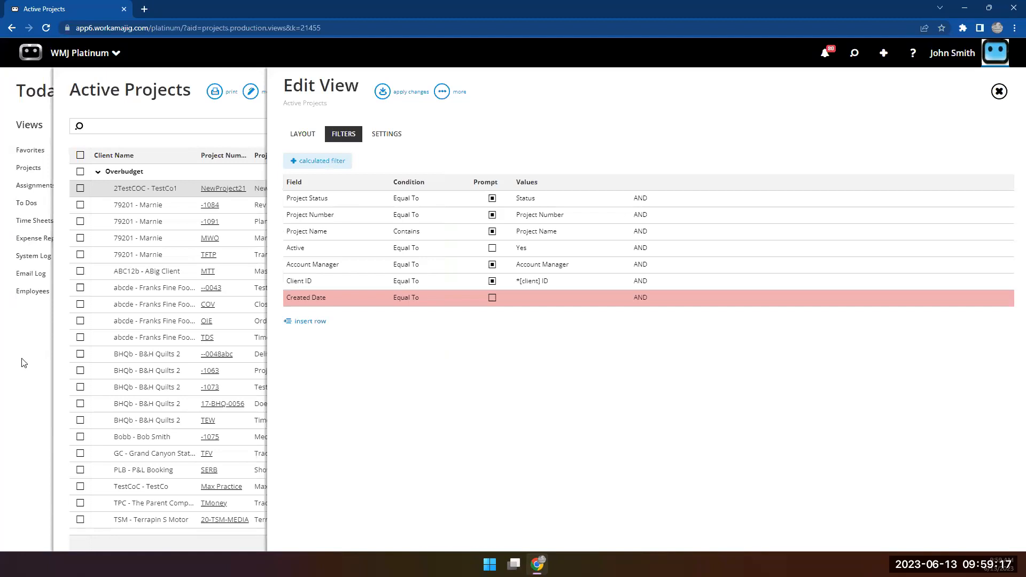
# Close the Active Projects view editor and open the Timesheet Backup By Week report from the Report Center
pyautogui.click(54, 376)
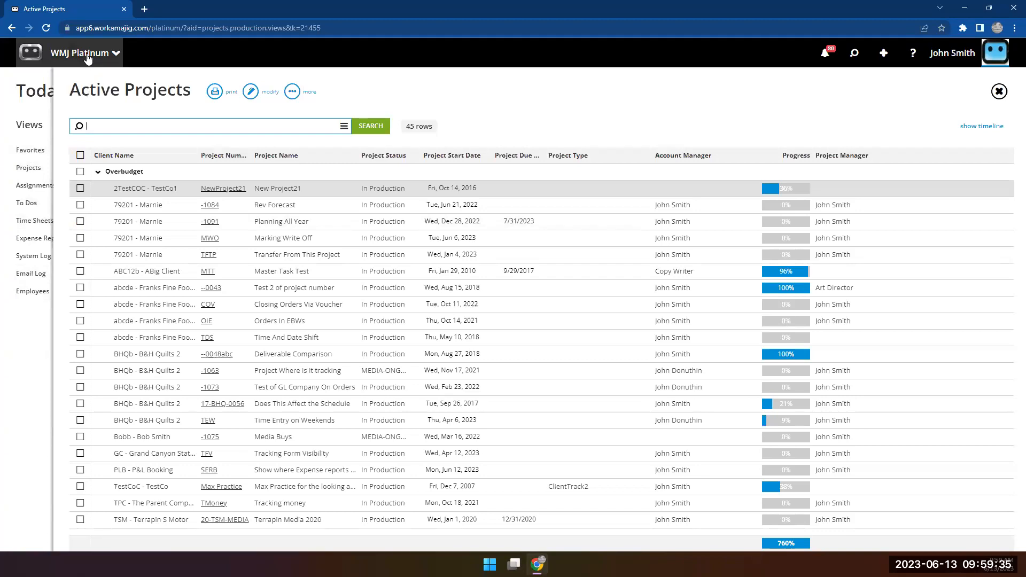
pyautogui.click(80, 53)
pyautogui.click(48, 117)
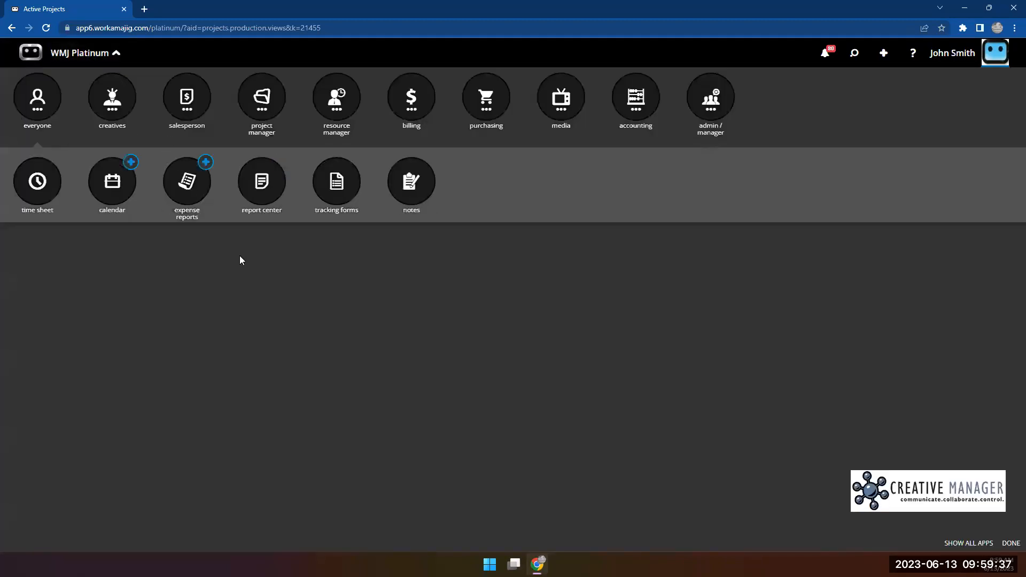
pyautogui.click(264, 192)
pyautogui.click(201, 363)
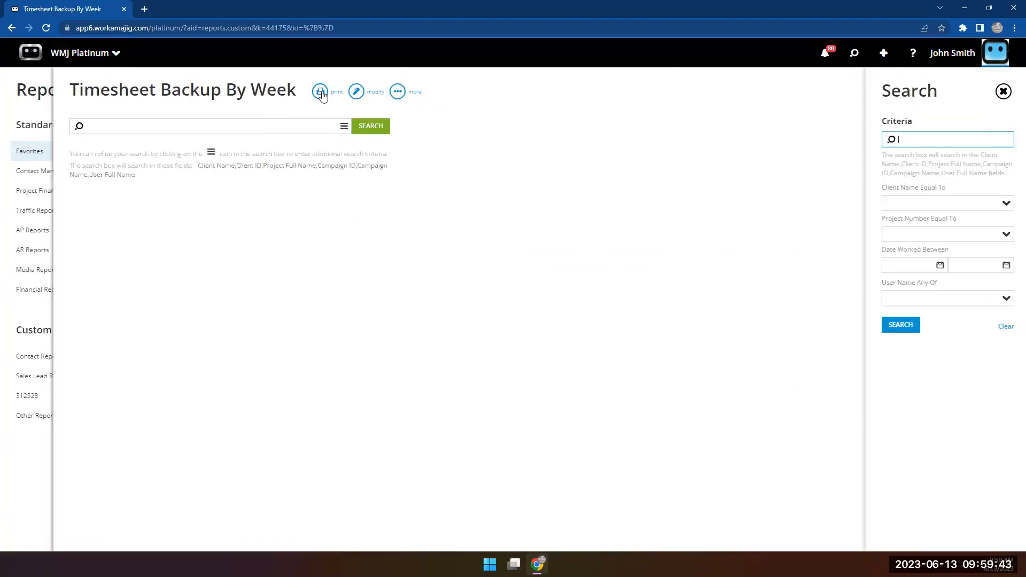
# Edit the Timesheet Backup By Week view, examine its calculated weekday columns, and bring up its filters
pyautogui.click(354, 94)
pyautogui.scroll(-3, 323, 318)
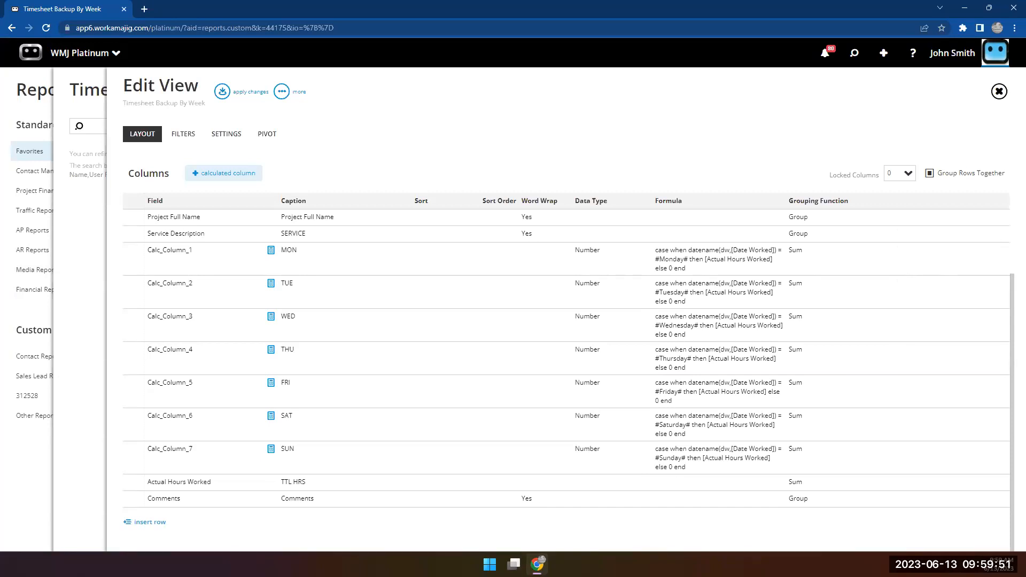
pyautogui.click(191, 143)
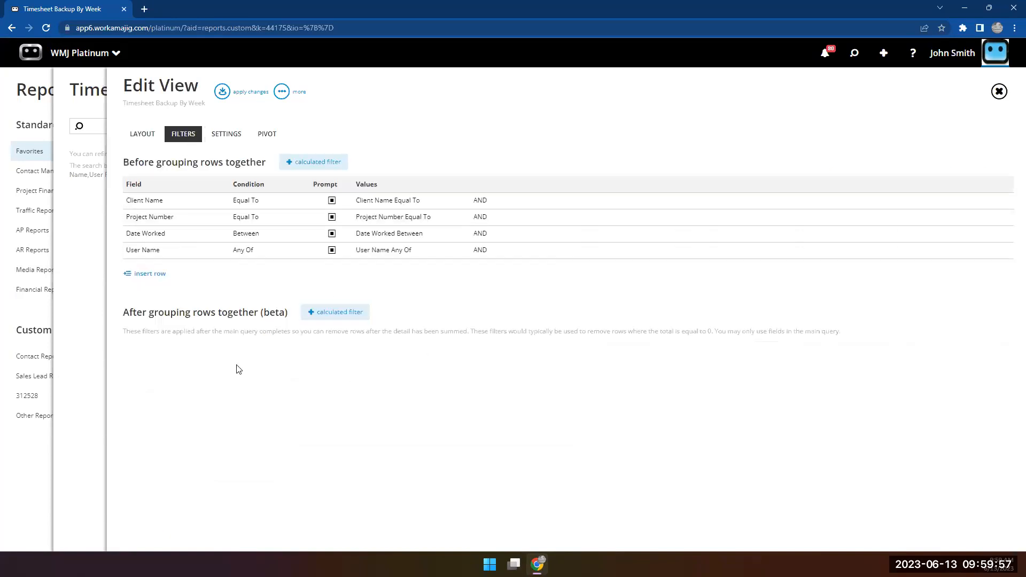
# Insert a pre-grouping filter row with Actual Billing Rate set to Not Equal To 0
pyautogui.click(149, 275)
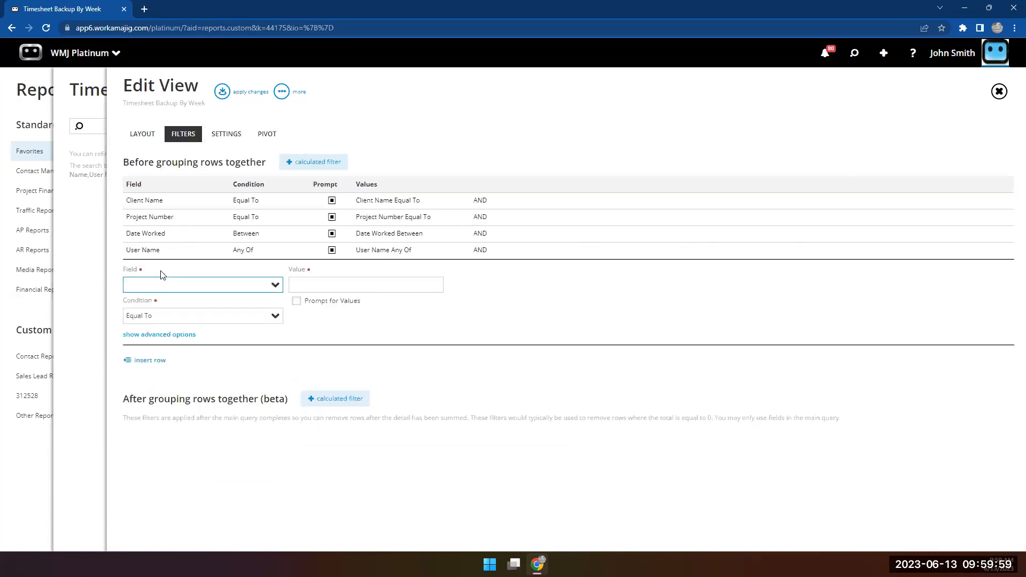
pyautogui.write('rate')
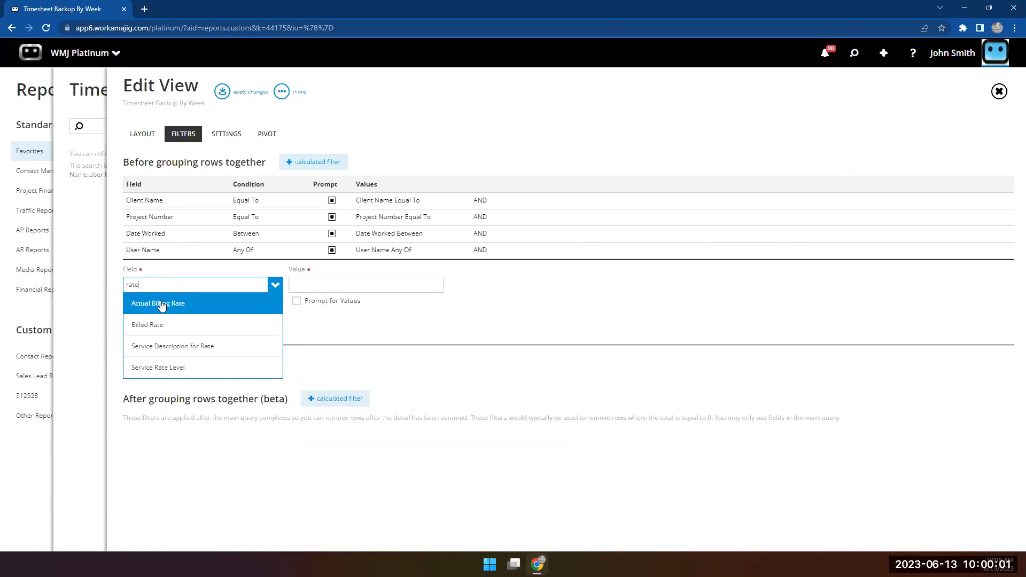
pyautogui.click(195, 305)
pyautogui.click(275, 316)
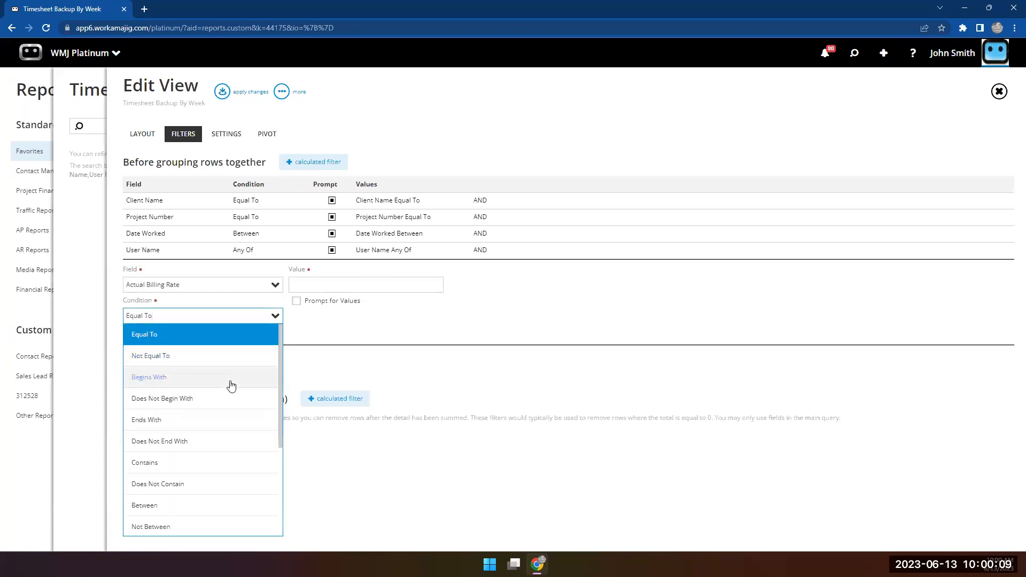
pyautogui.click(217, 357)
pyautogui.click(331, 286)
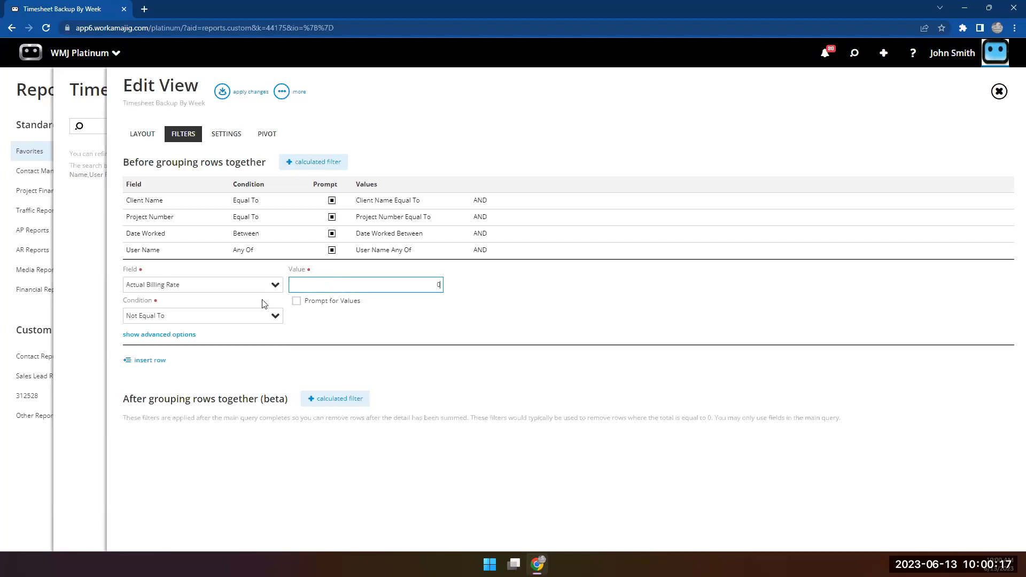
# Return to the view's layout, leave the timesheet report, and open the project manager's Projects list
pyautogui.click(142, 134)
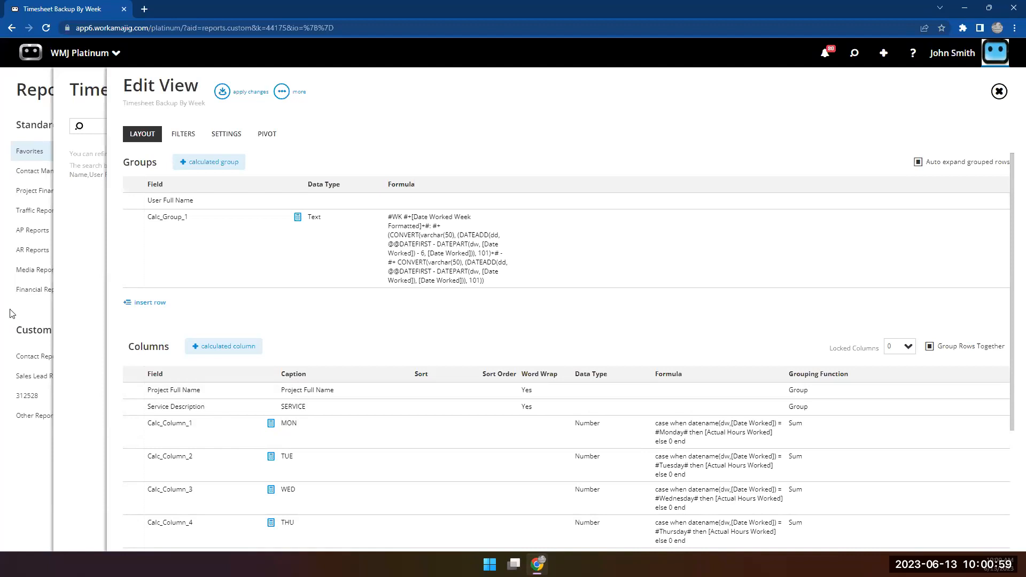
pyautogui.click(93, 249)
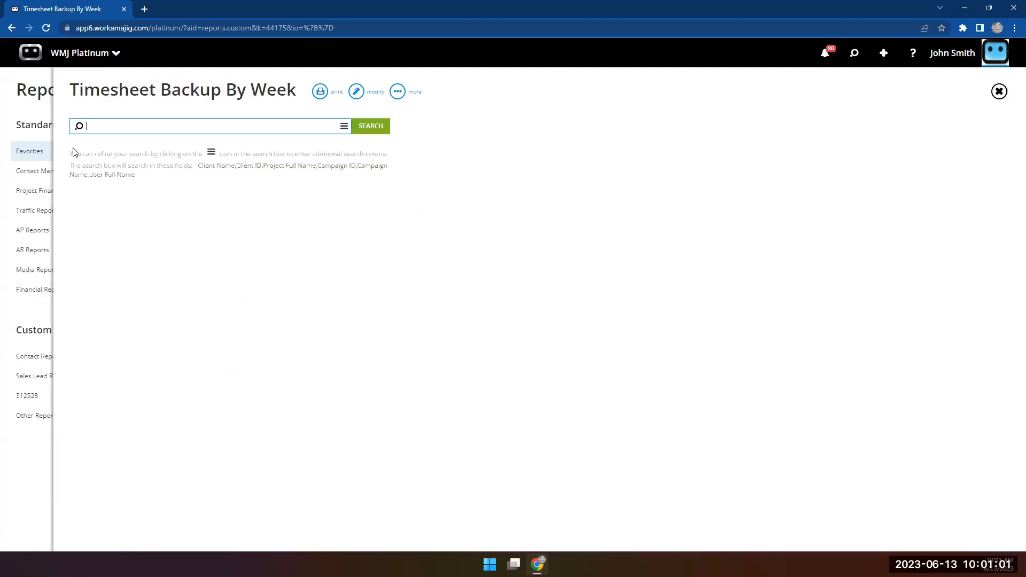
pyautogui.click(5, 114)
pyautogui.click(103, 56)
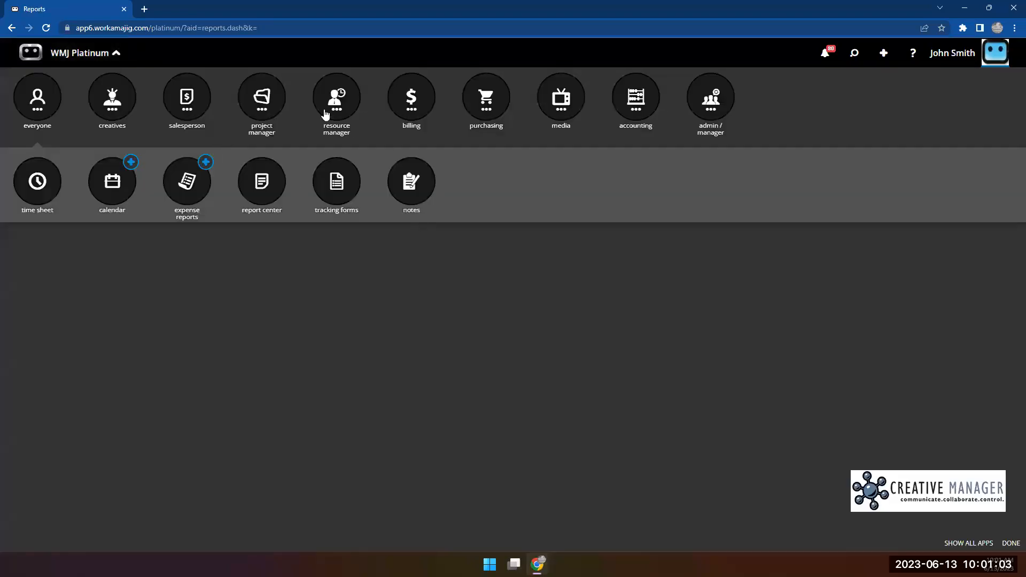
pyautogui.click(278, 98)
pyautogui.click(262, 182)
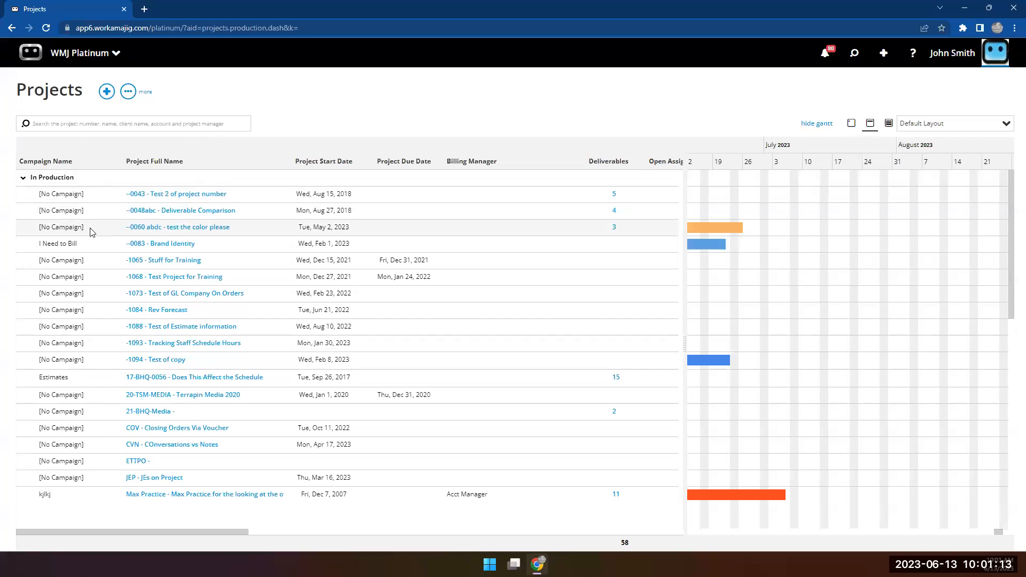
# Open the schedule of the "Test 2 of project number" project and apply the Predecessors and Schedule column layouts in turn
pyautogui.click(161, 196)
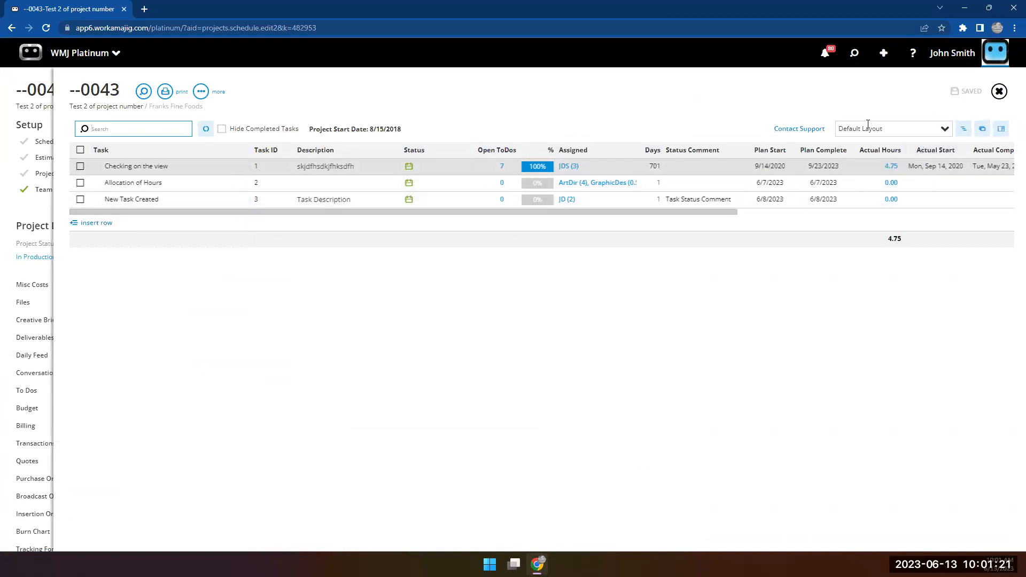
pyautogui.click(946, 130)
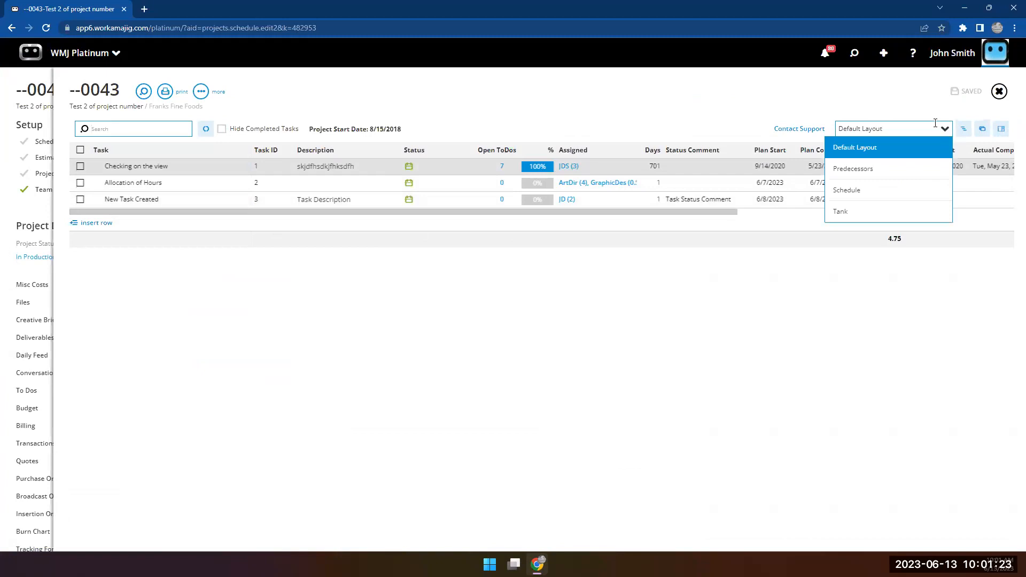
pyautogui.click(841, 170)
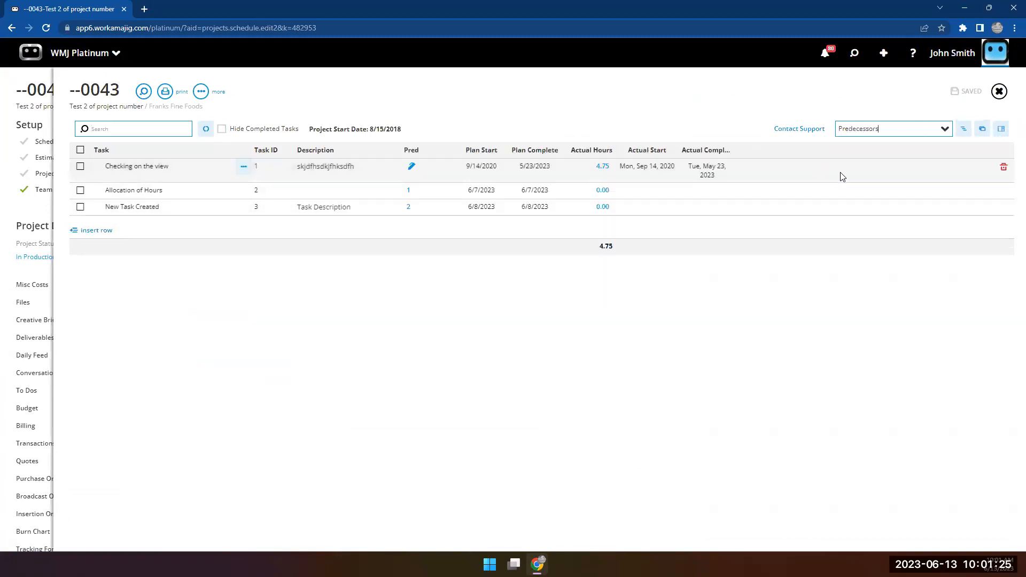
pyautogui.click(482, 172)
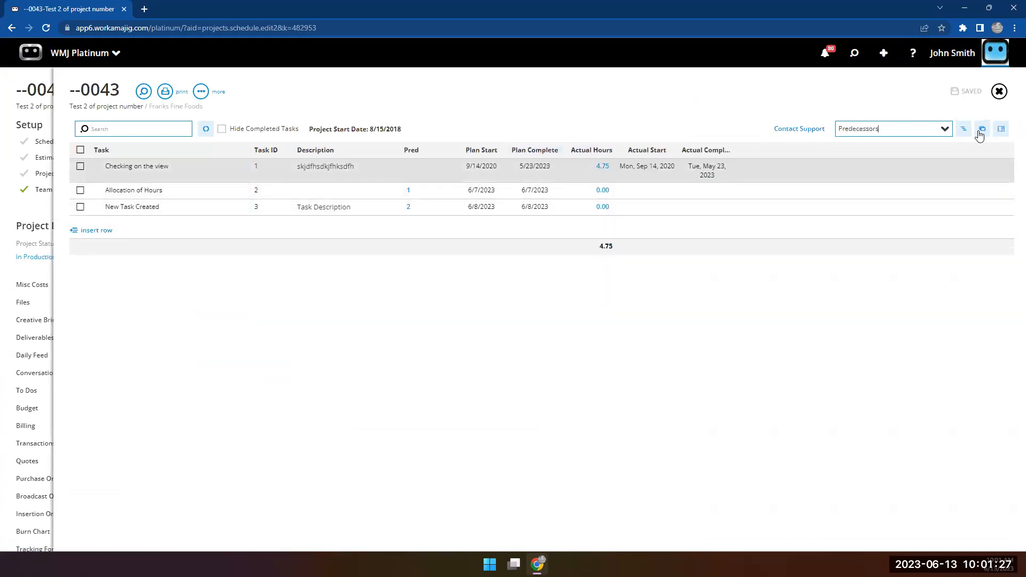
pyautogui.click(944, 129)
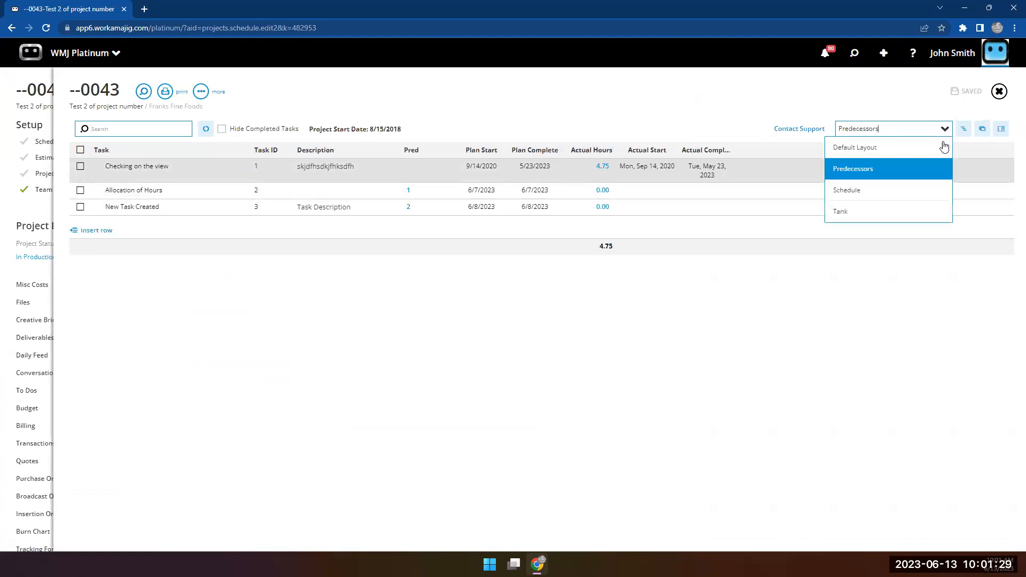
pyautogui.click(899, 194)
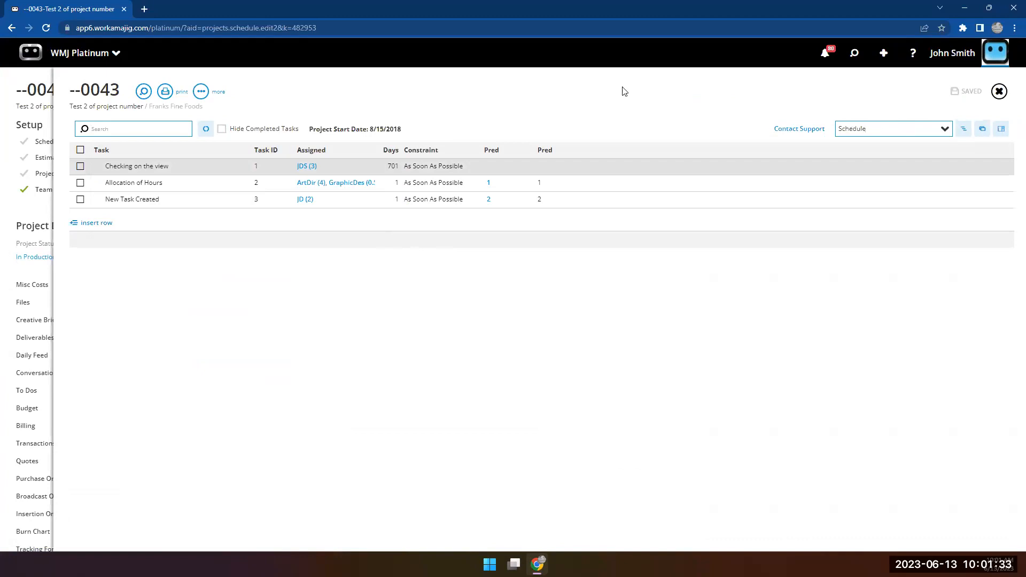
# Open the project schedule's Column Sets, examine the fields and access groups of the Predecessors set, and close them
pyautogui.click(200, 91)
pyautogui.scroll(-1, 144, 251)
pyautogui.click(148, 195)
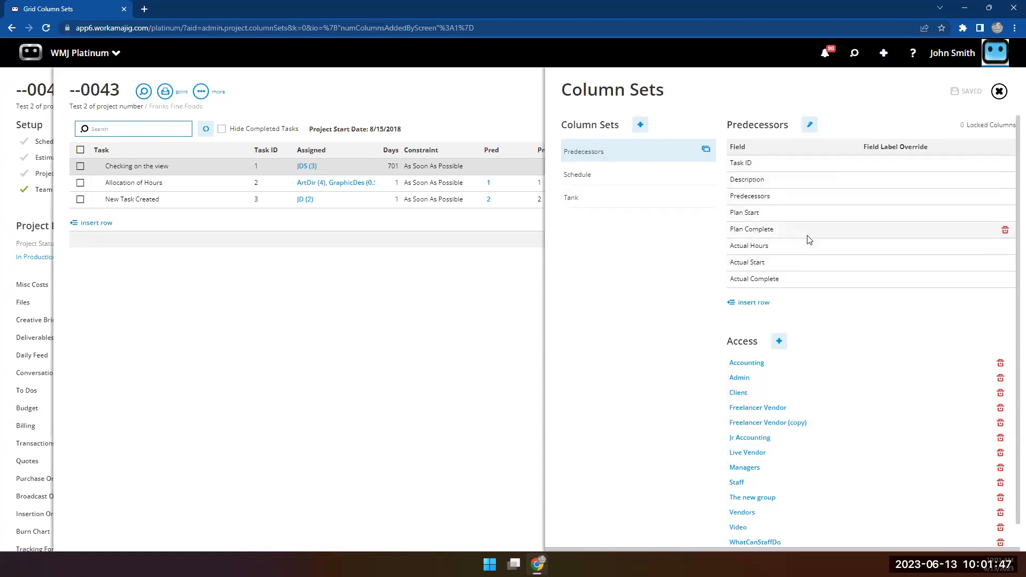
pyautogui.scroll(-1, 820, 409)
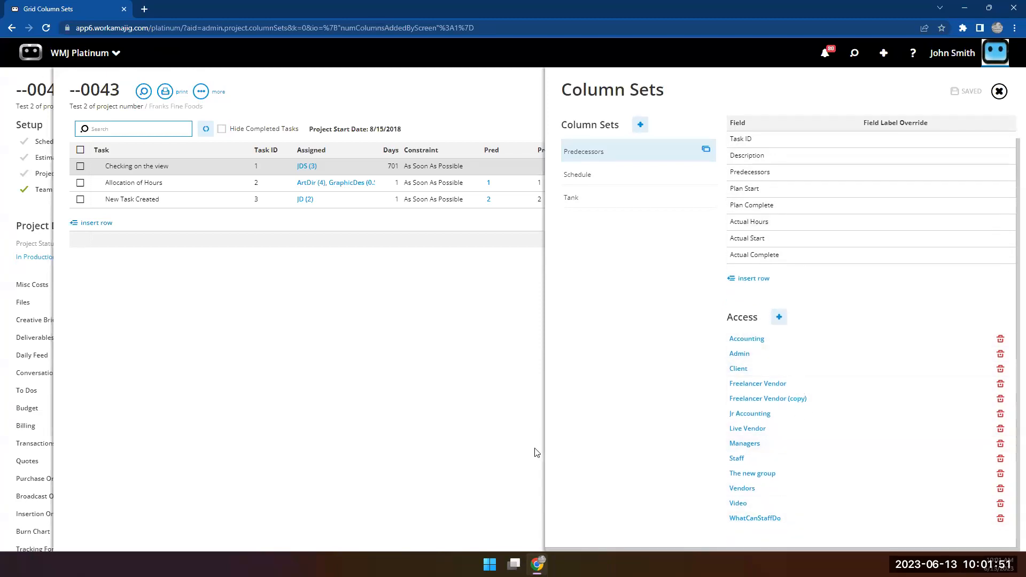
pyautogui.click(401, 408)
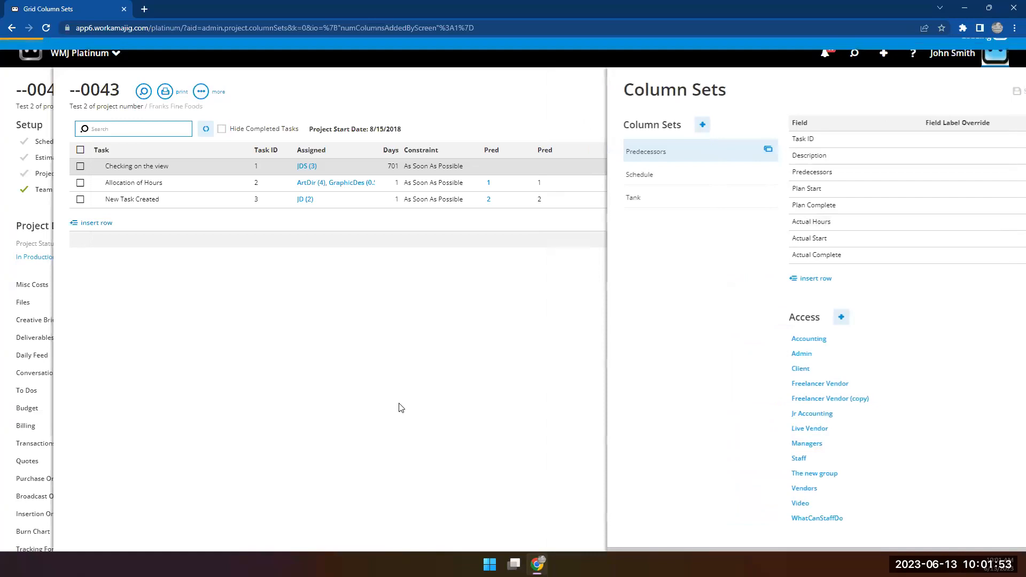
# Open the resource manager's Traffic Calendar and expand its additional task and project options
pyautogui.click(38, 60)
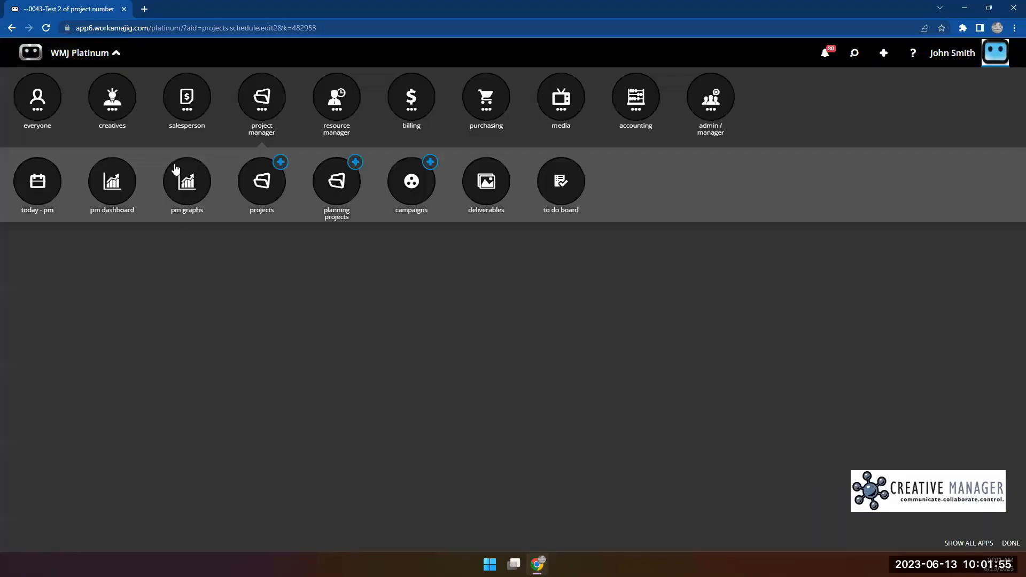
pyautogui.click(261, 96)
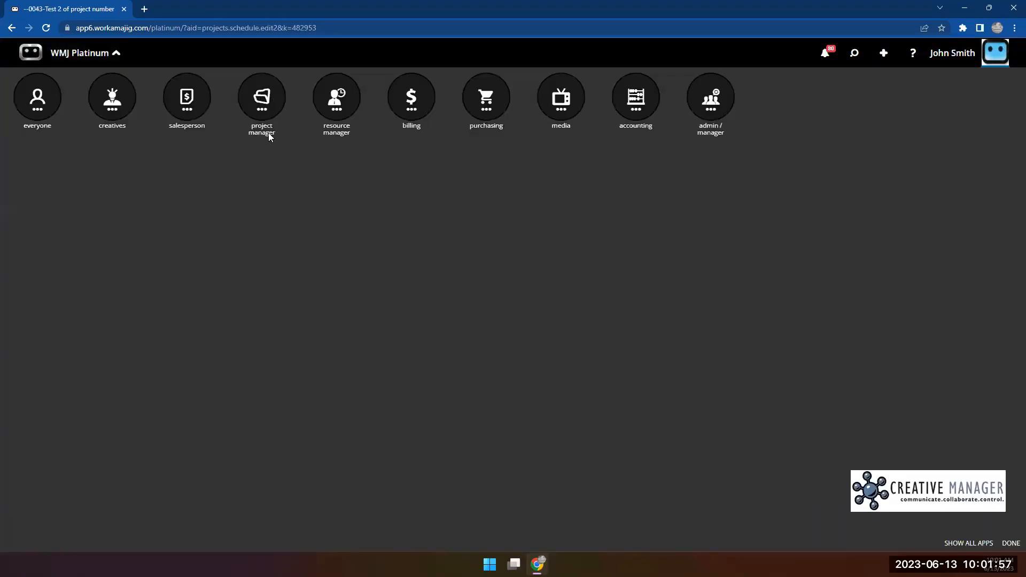
pyautogui.click(335, 111)
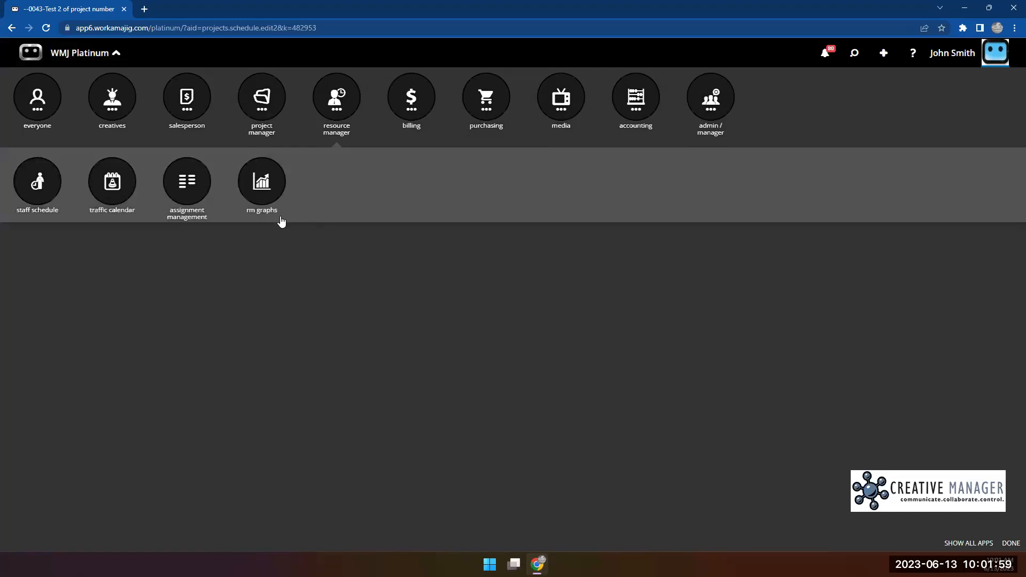
pyautogui.click(92, 181)
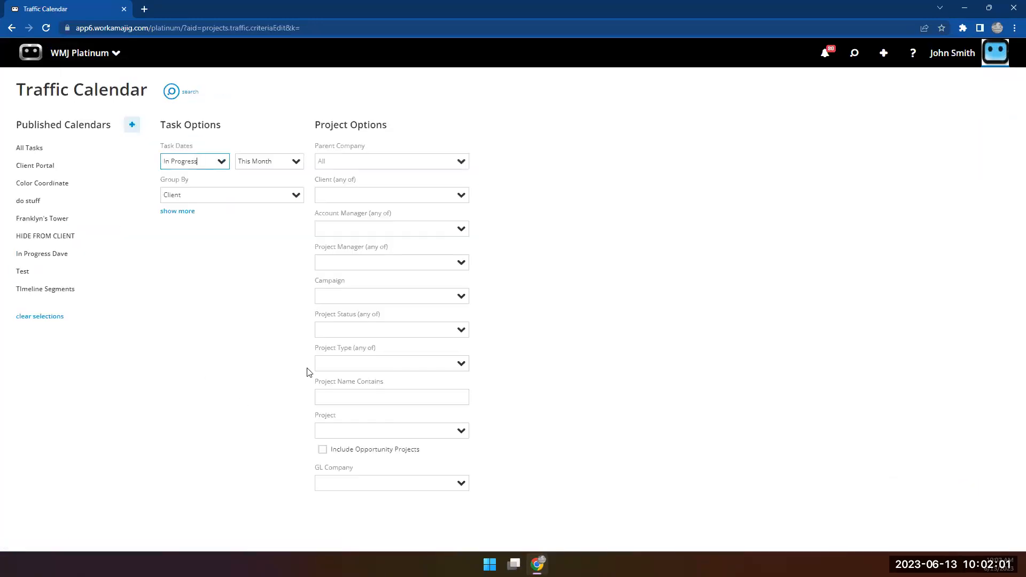
pyautogui.click(177, 212)
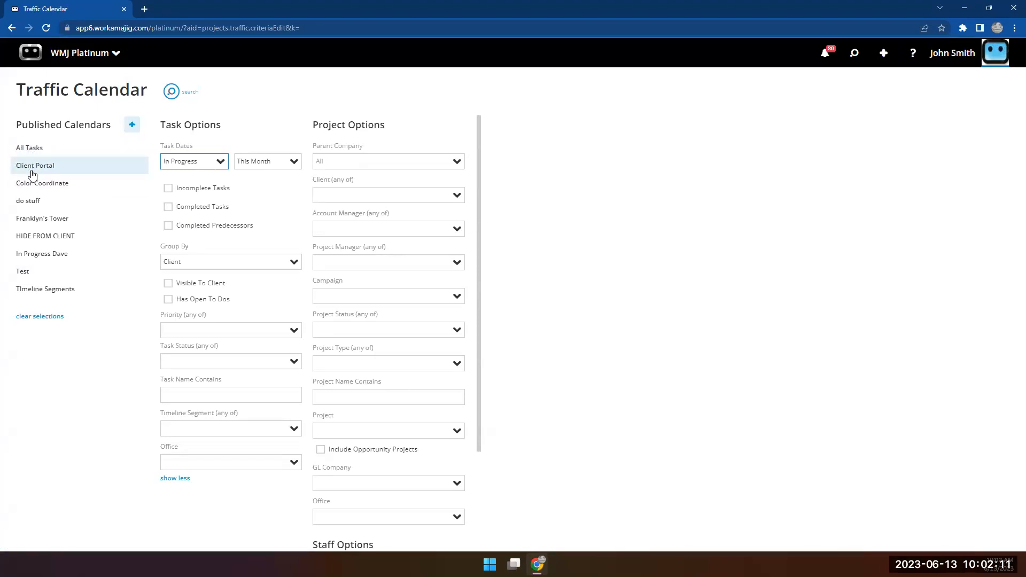
# Load the published calendars one after another, from All Tasks to TImeline Segments, to compare their saved search criteria
pyautogui.click(42, 150)
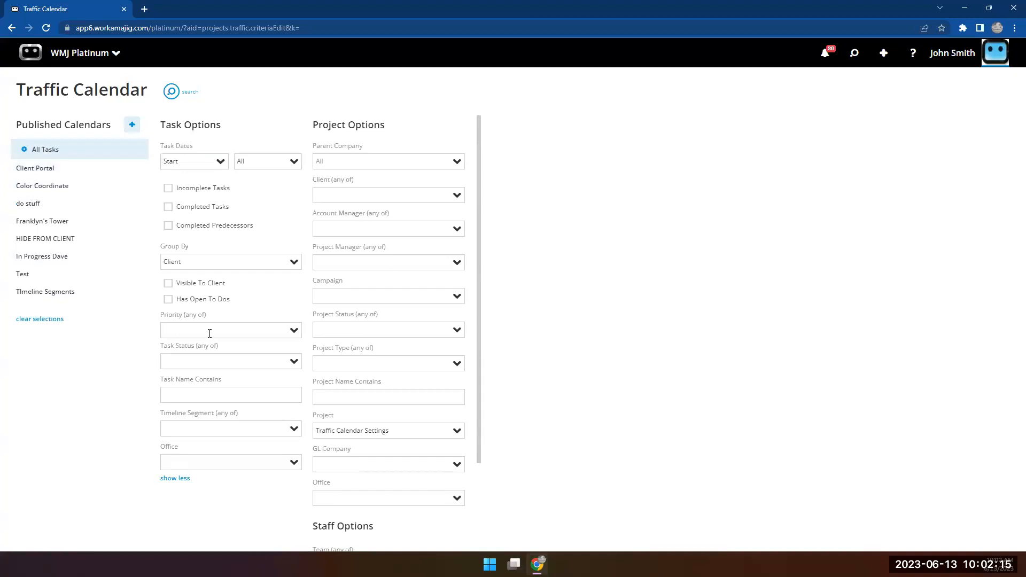
pyautogui.click(35, 169)
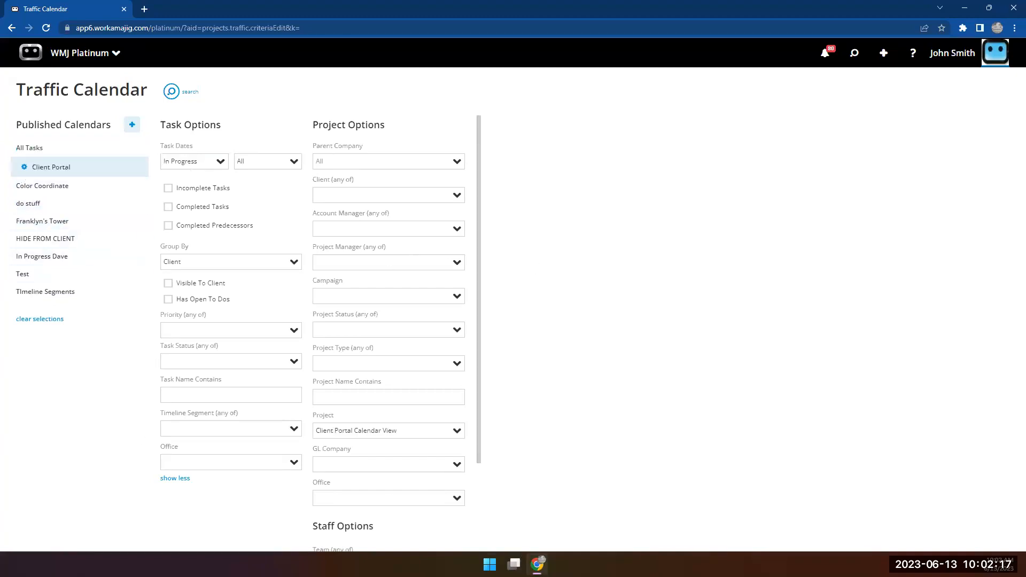
pyautogui.click(65, 187)
pyautogui.click(62, 210)
pyautogui.click(63, 223)
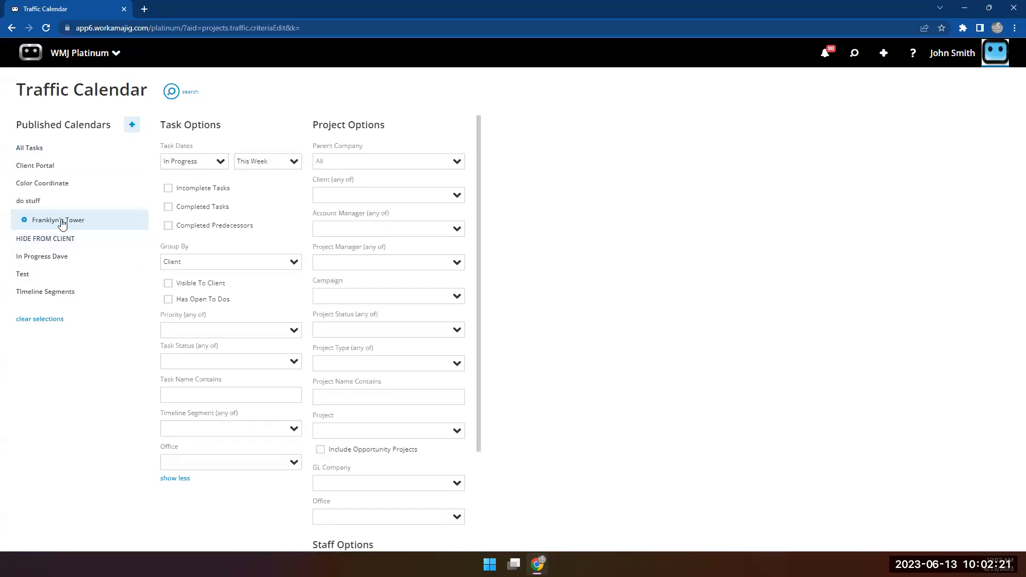
pyautogui.click(57, 239)
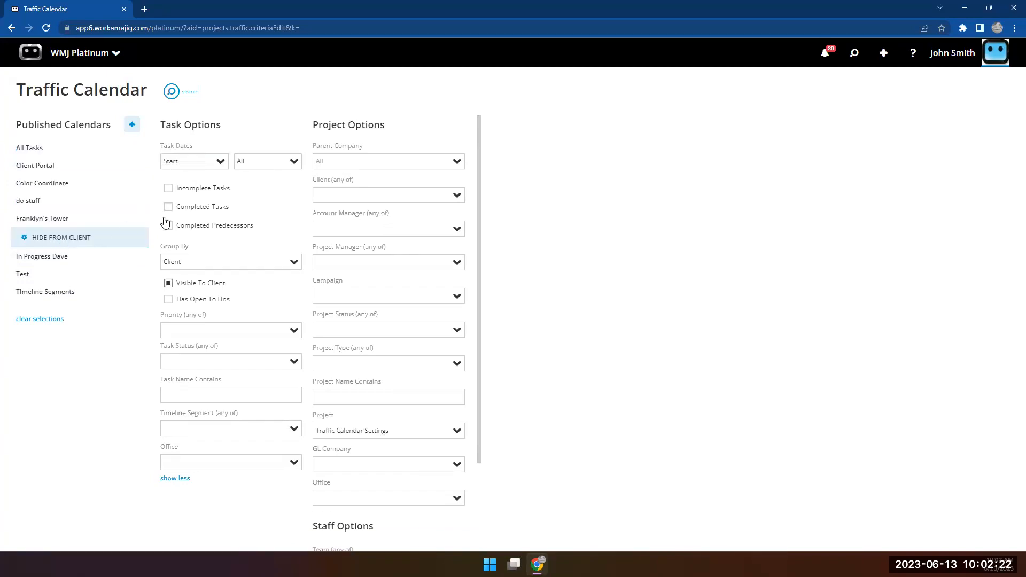
pyautogui.click(40, 259)
pyautogui.click(49, 300)
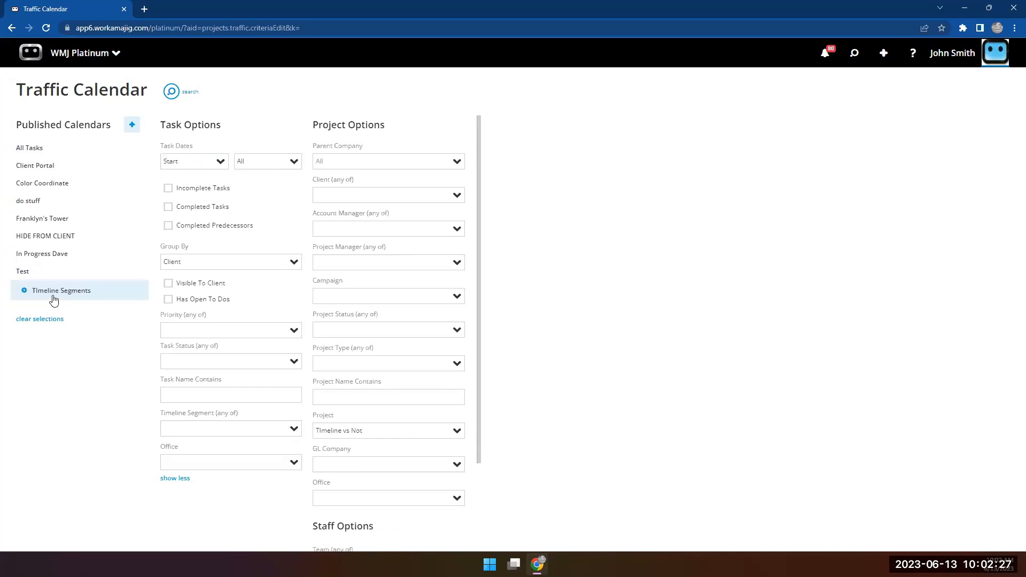
# Run the TImeline Segments calendar, leave its results, and examine its publishing options before closing them
pyautogui.click(170, 92)
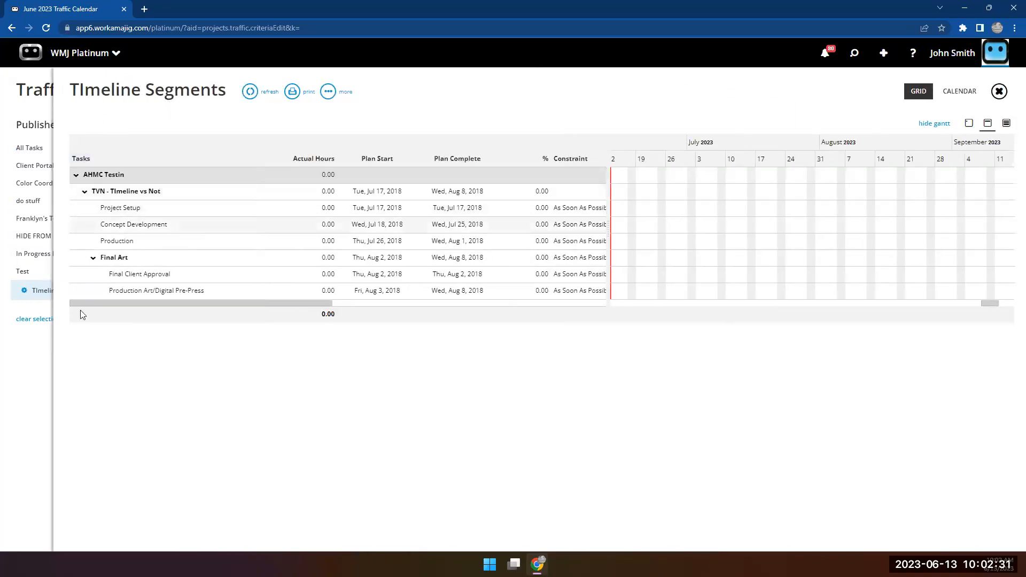
pyautogui.click(20, 415)
pyautogui.click(24, 291)
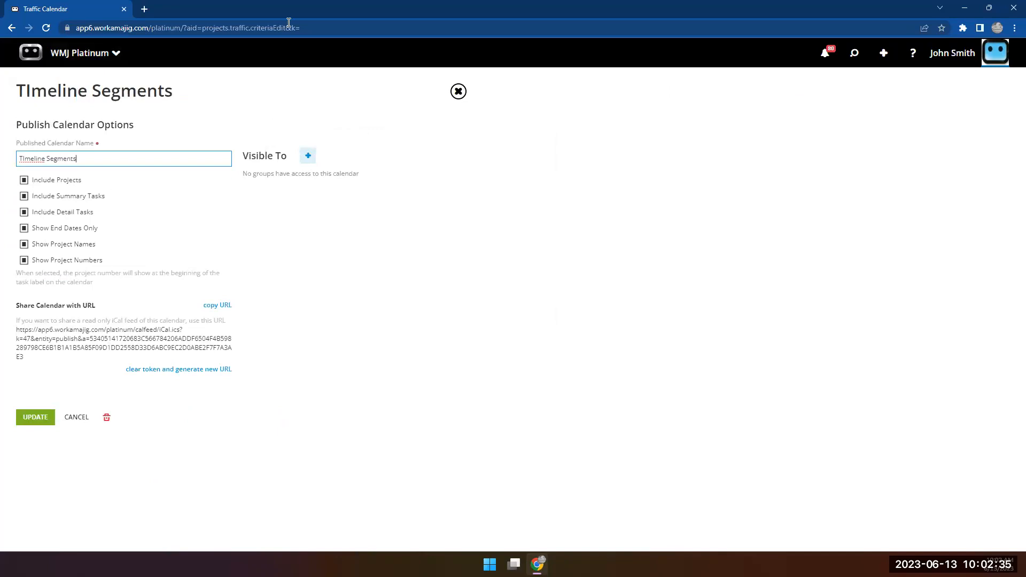
pyautogui.click(458, 91)
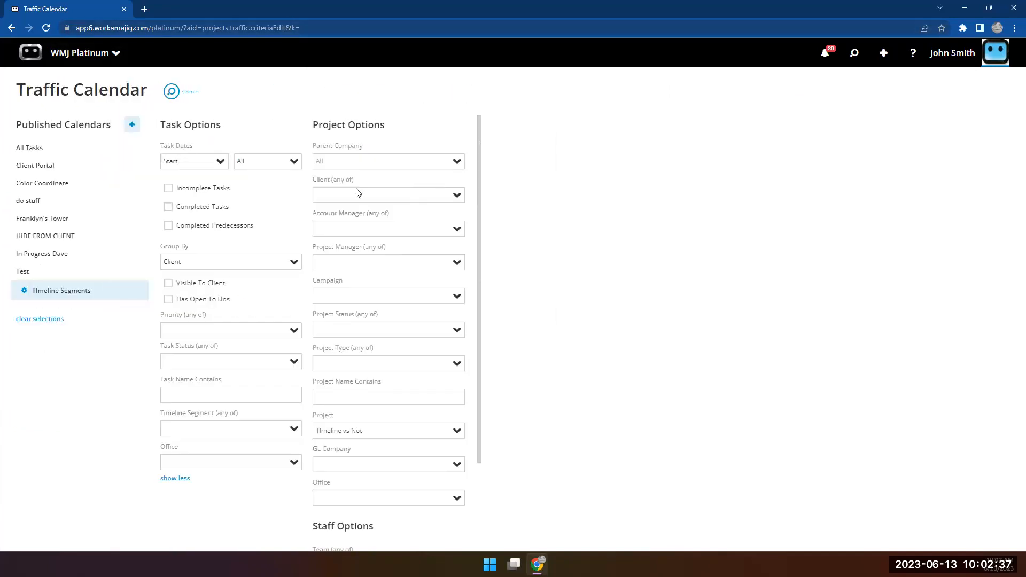
# Run the TImeline Segments calendar, view its results in calendar format, and close them
pyautogui.click(172, 91)
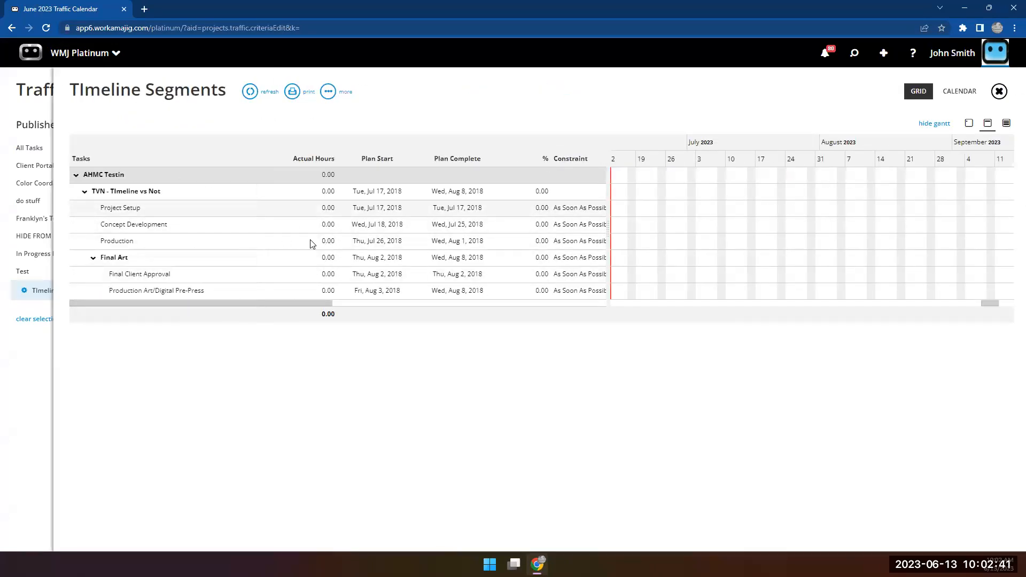
pyautogui.click(960, 92)
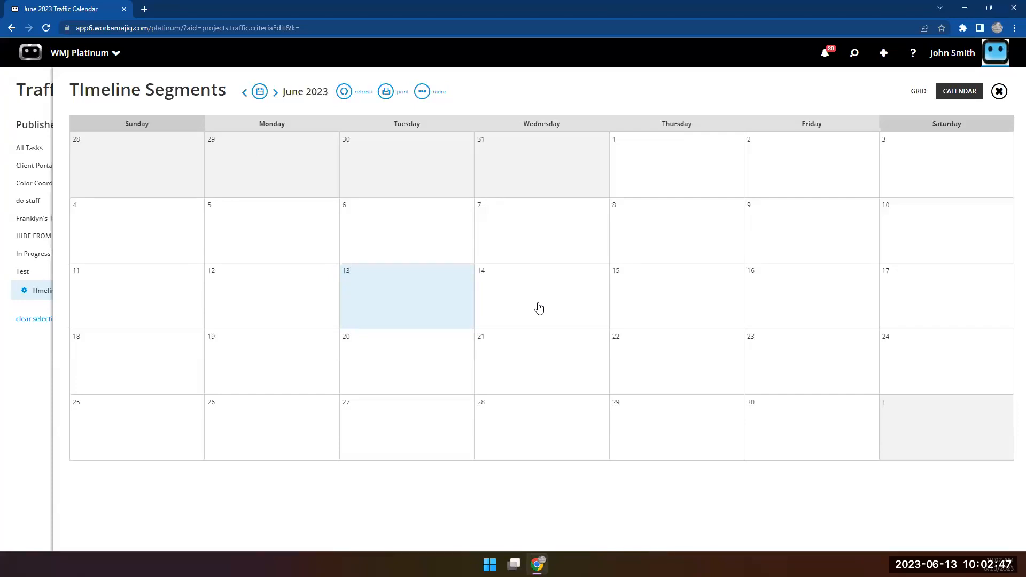
pyautogui.click(22, 376)
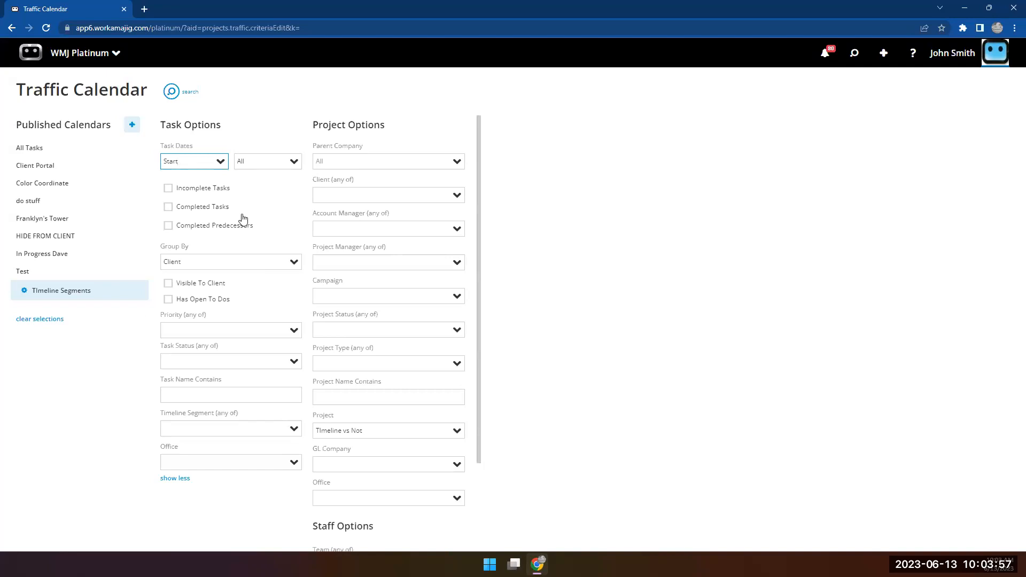
# Open the Timesheet Backup By Week report from the report center's favorites and bring up its view for editing
pyautogui.click(79, 64)
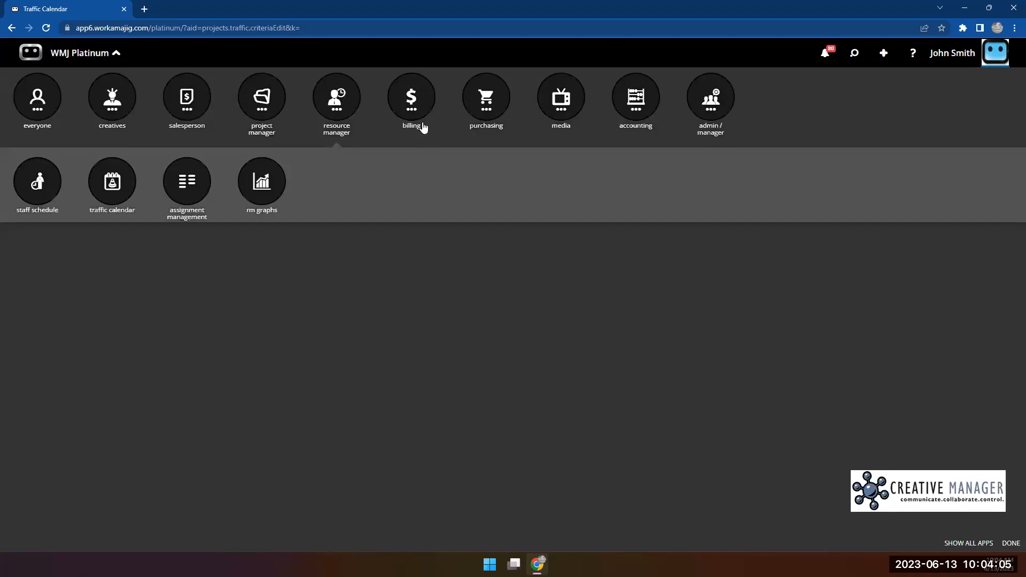
pyautogui.click(35, 107)
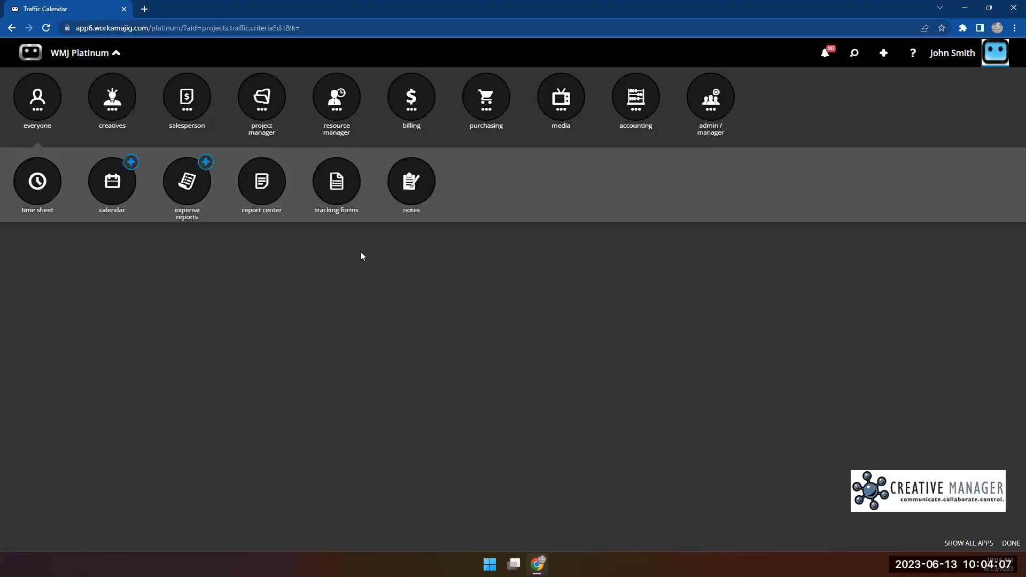
pyautogui.click(278, 200)
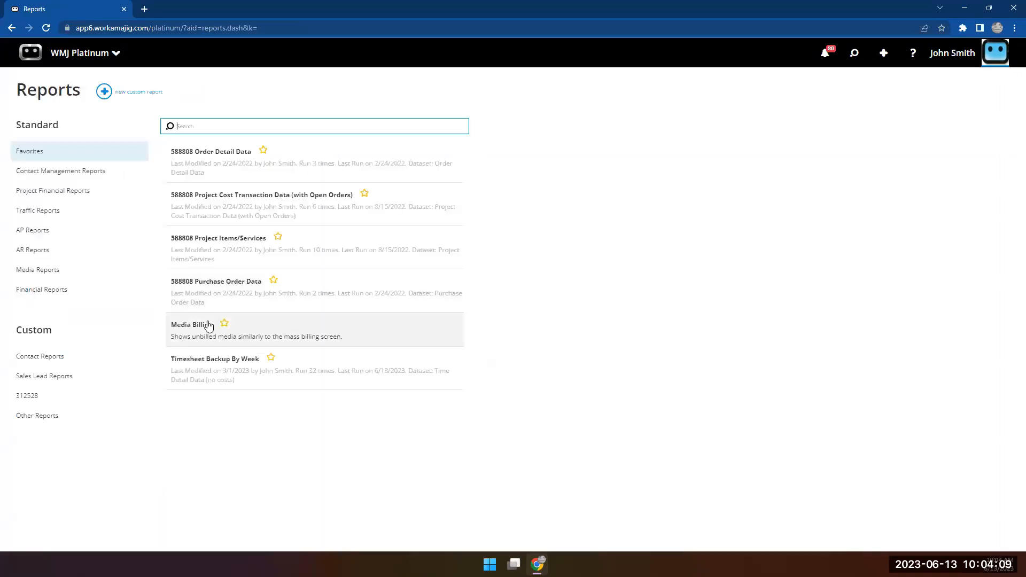
pyautogui.click(215, 359)
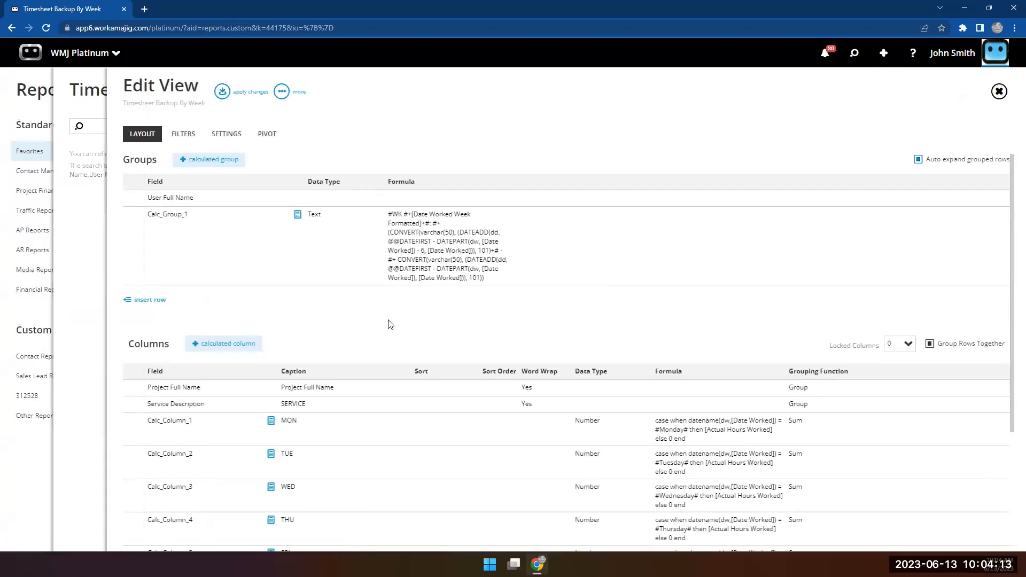
# Copy the formula from the MON calculated column and leave the column's definition without saving
pyautogui.scroll(-3, 390, 323)
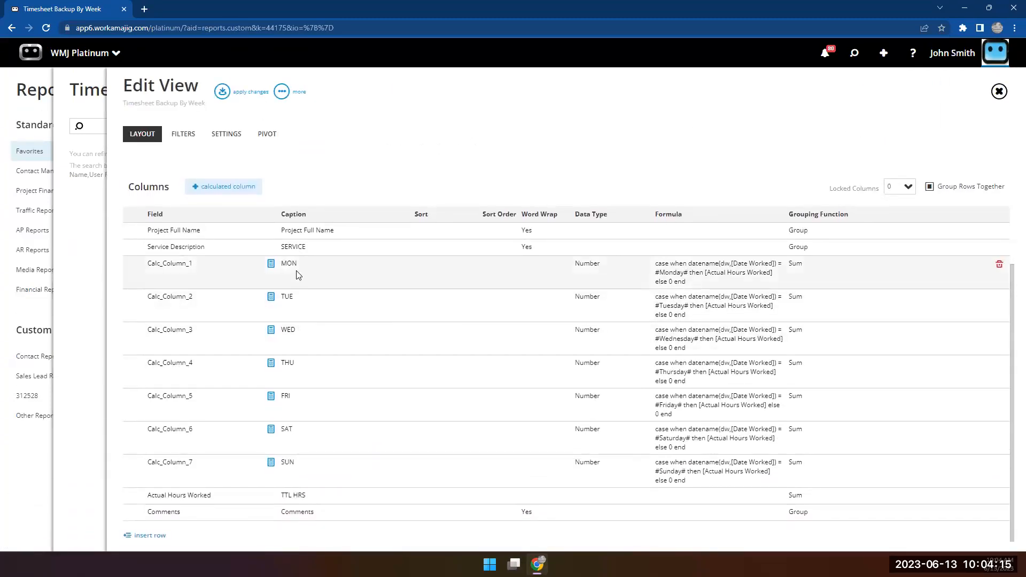
pyautogui.click(296, 273)
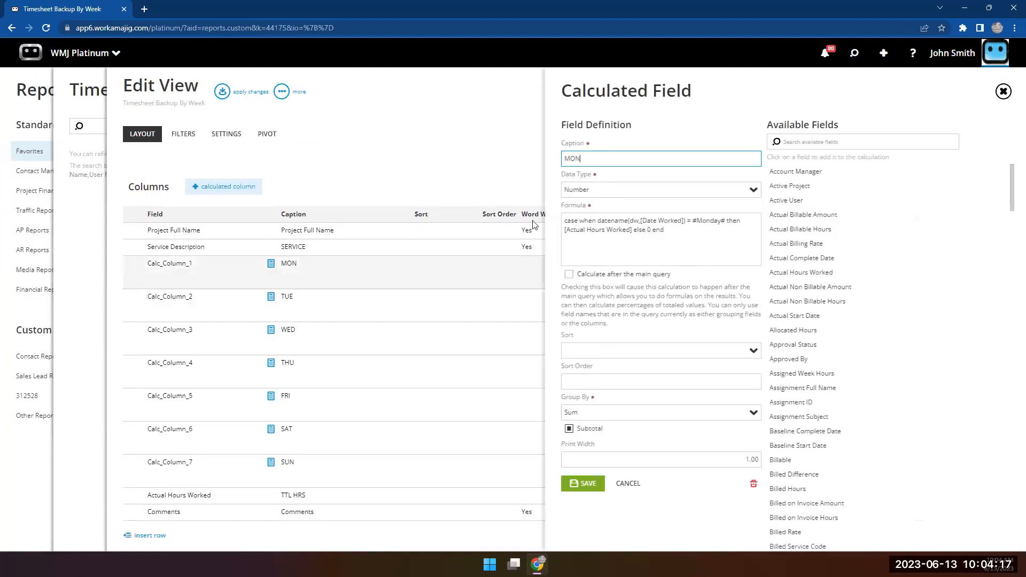
pyautogui.moveTo(667, 230); pyautogui.dragTo(548, 222)
pyautogui.hotkey('ctrl', 'c')
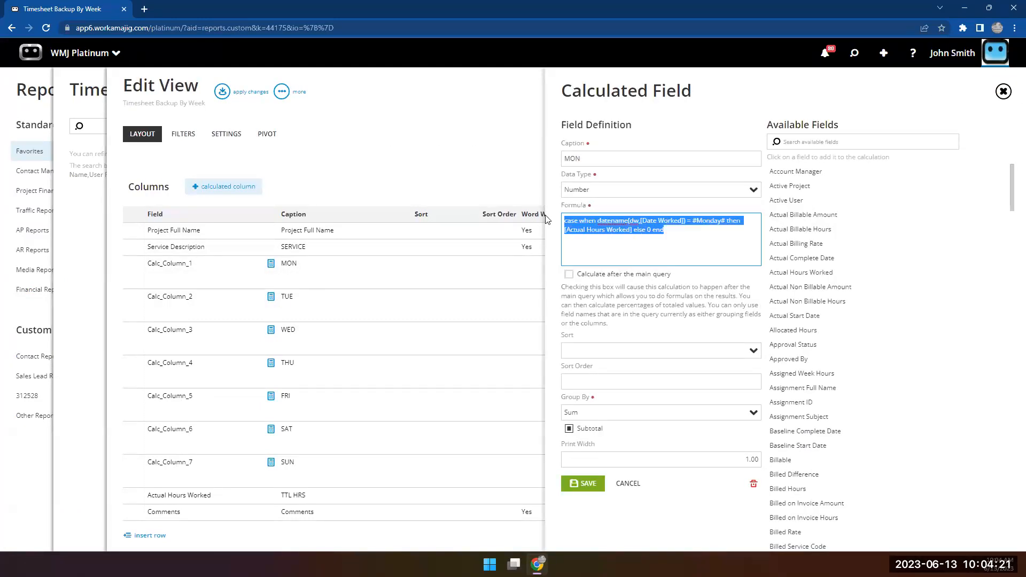
pyautogui.click(628, 483)
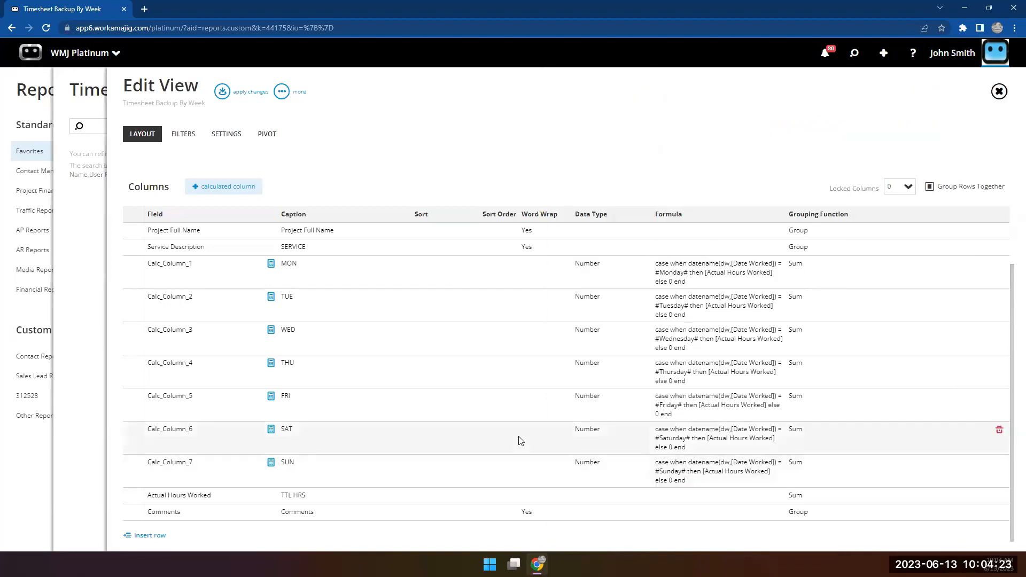
# Add a calculated column captioned Month and paste the copied formula into it
pyautogui.scroll(-1, 521, 441)
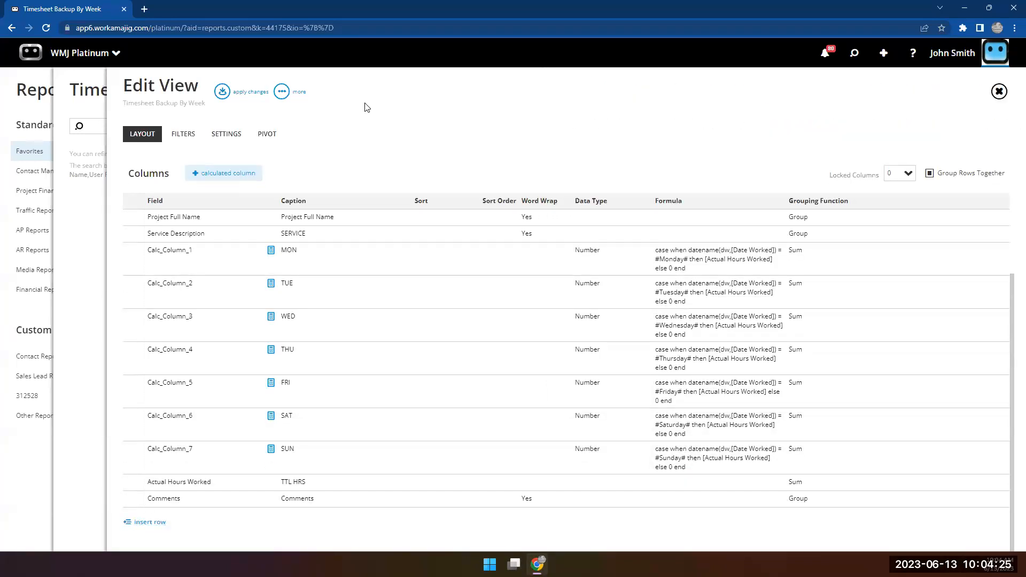
pyautogui.click(230, 173)
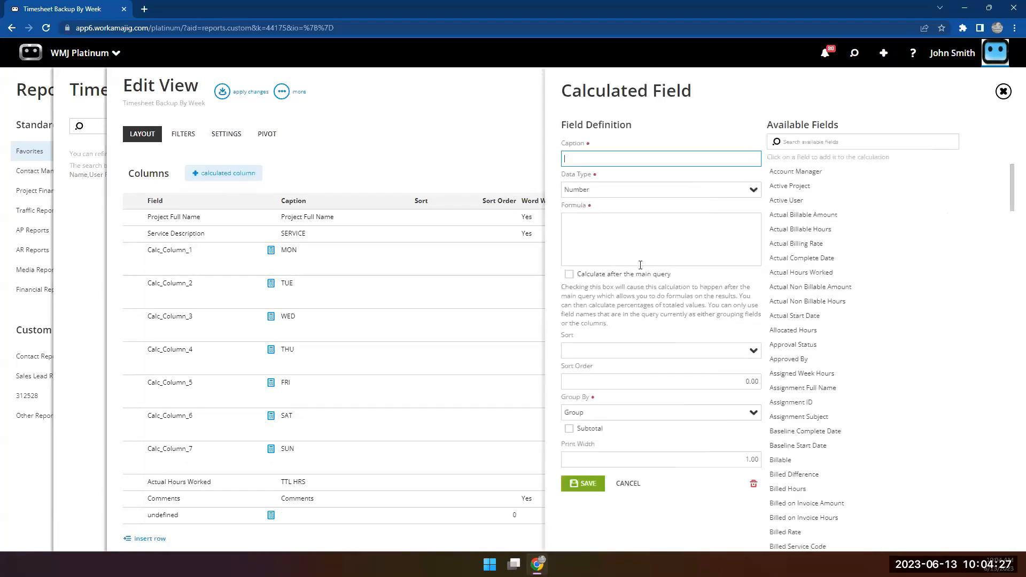
pyautogui.write('Month')
pyautogui.click(576, 226)
pyautogui.hotkey('ctrl', 'v')
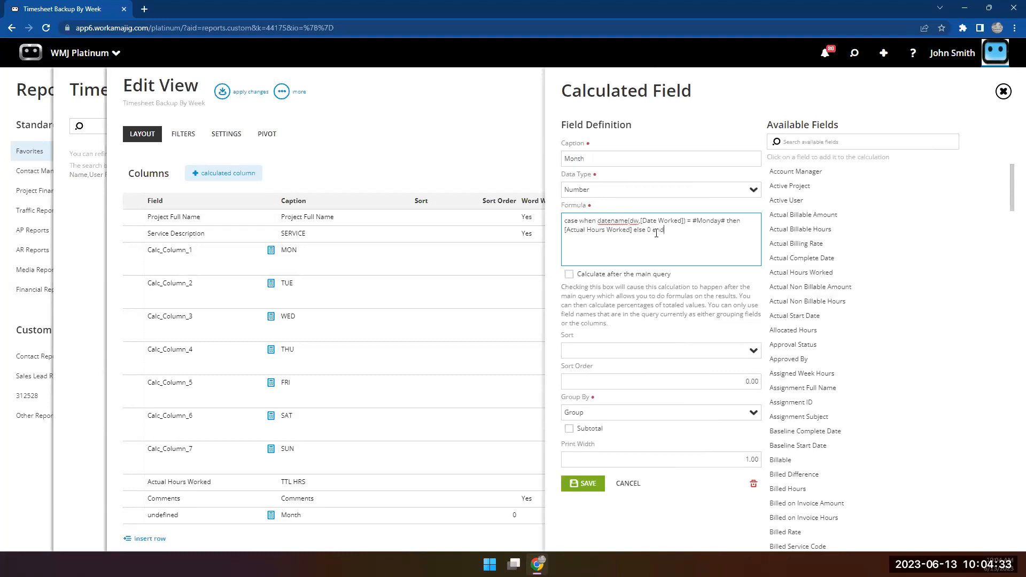
# Edit the Month column's formula to compare datename(month,[Date Worked]) with #January#
pyautogui.click(638, 220)
pyautogui.press('BackSpace')
pyautogui.press('BackSpace')
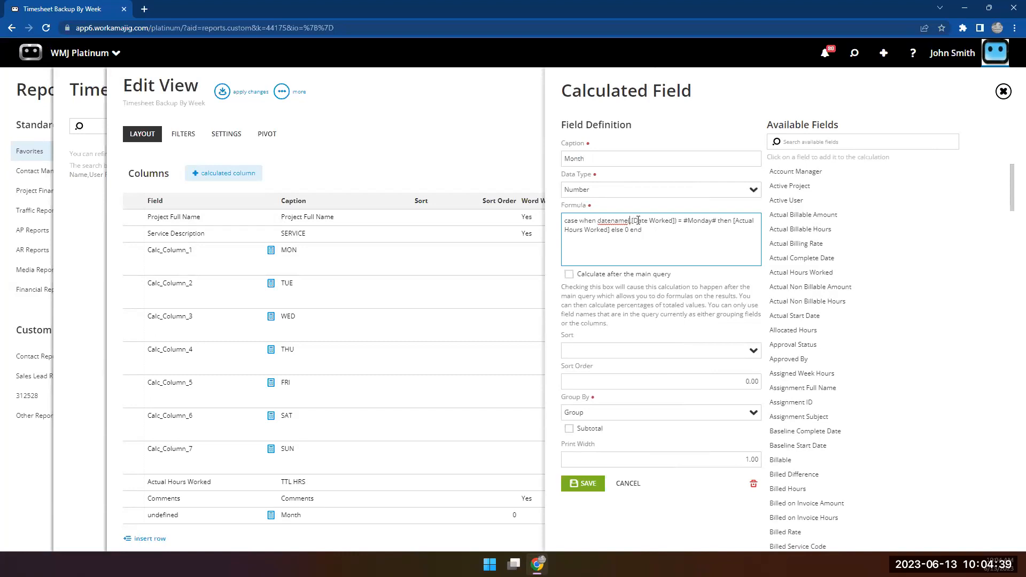
pyautogui.write('m')
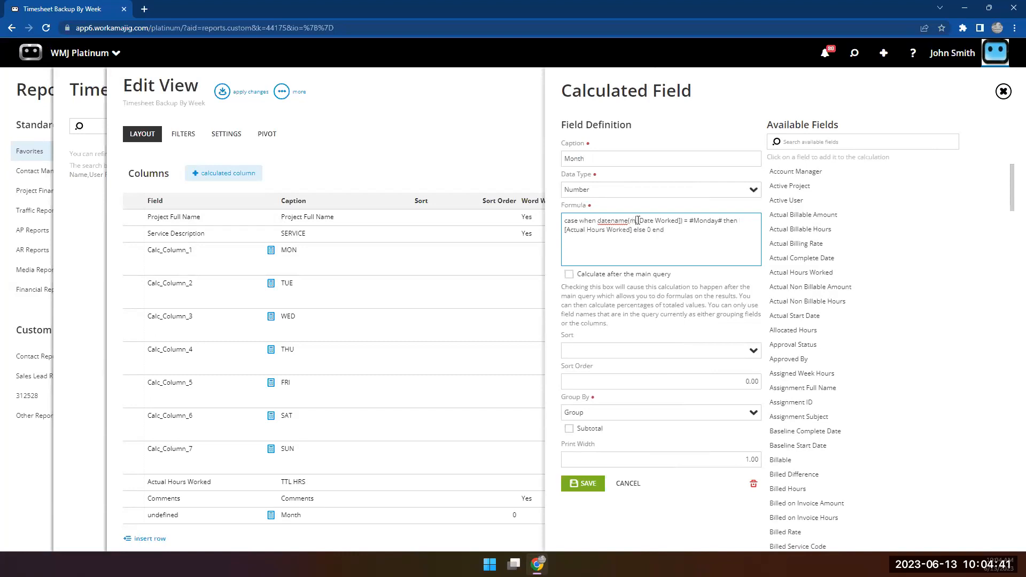
pyautogui.write('onth')
pyautogui.click(730, 222)
pyautogui.press('BackSpace')
pyautogui.press('BackSpace')
pyautogui.press('BackSpace')
pyautogui.press('BackSpace')
pyautogui.press('BackSpace')
pyautogui.write('Januar')
# Group the Month column by Sum with Subtotal enabled, save it, and apply the changes to the report view
pyautogui.click(753, 414)
pyautogui.click(612, 455)
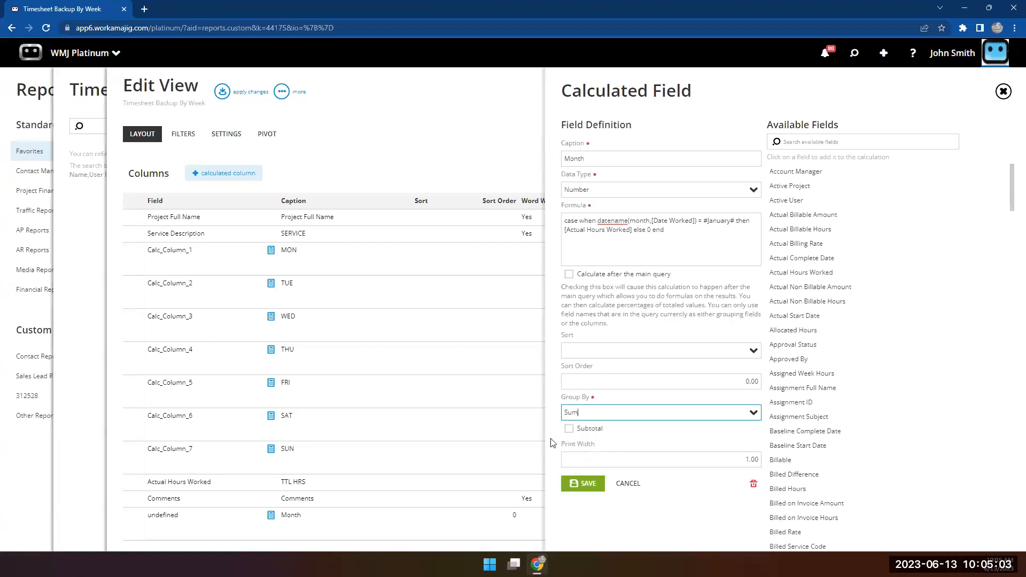
pyautogui.click(581, 484)
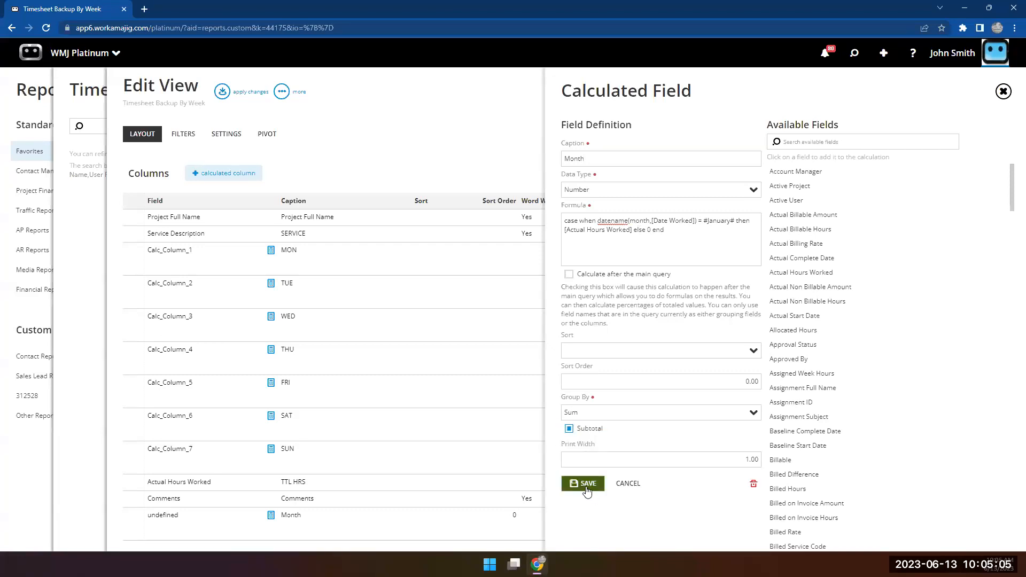
pyautogui.click(221, 92)
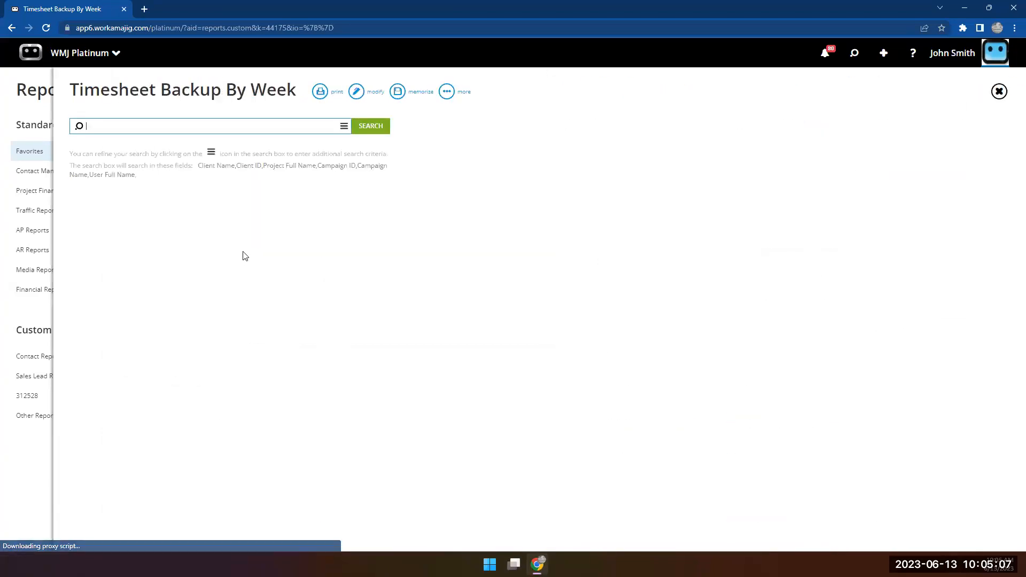
# Run the report to check the Month column's values, then reopen the MON column's calculated field definition in the view editor
pyautogui.click(360, 138)
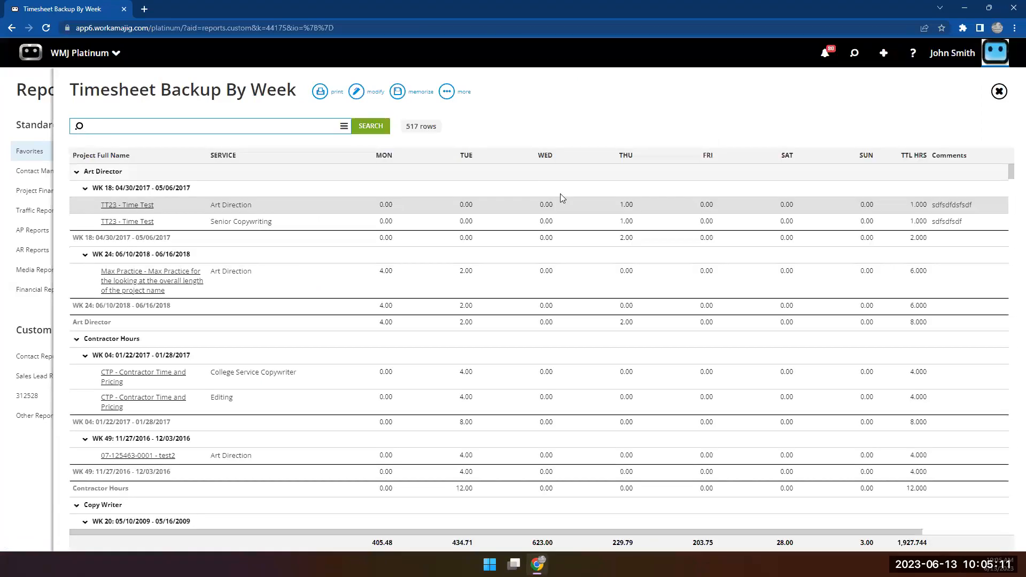
pyautogui.moveTo(527, 533); pyautogui.dragTo(801, 533)
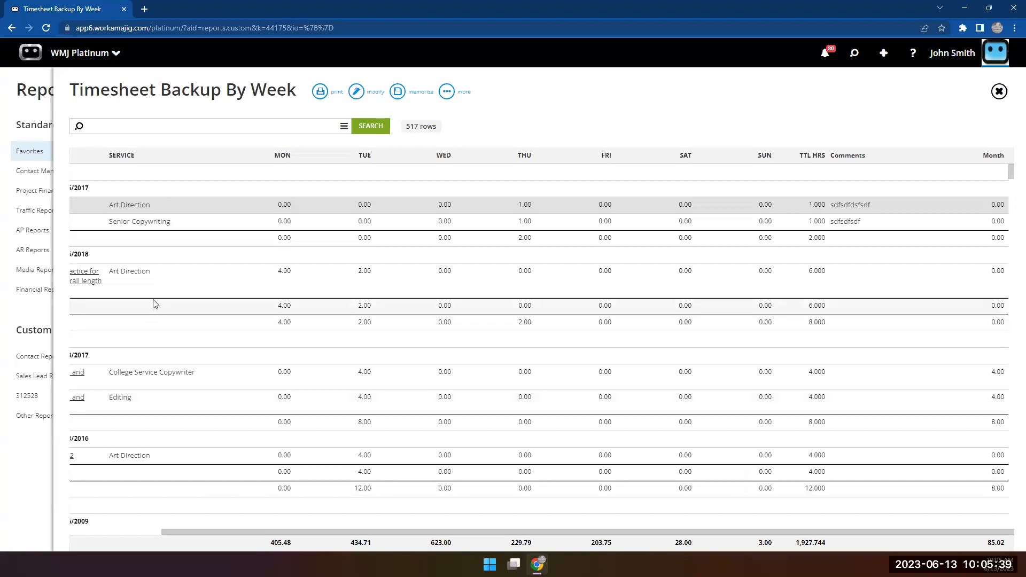
pyautogui.click(356, 95)
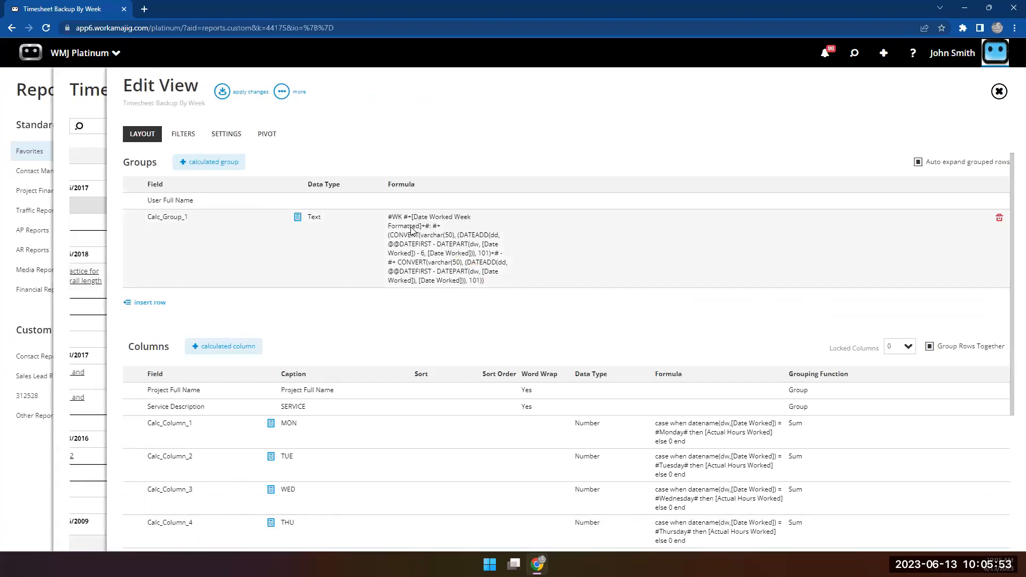
pyautogui.click(671, 430)
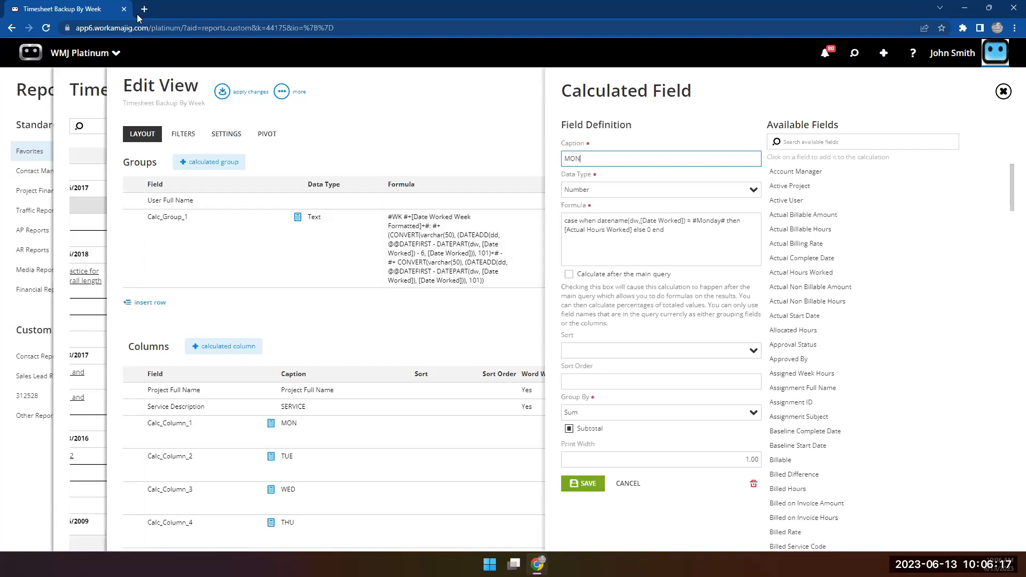
# Search Google in a new browser tab for "how do I get the month in a sql query" and look through the results
pyautogui.hotkey('ctrl', 't')
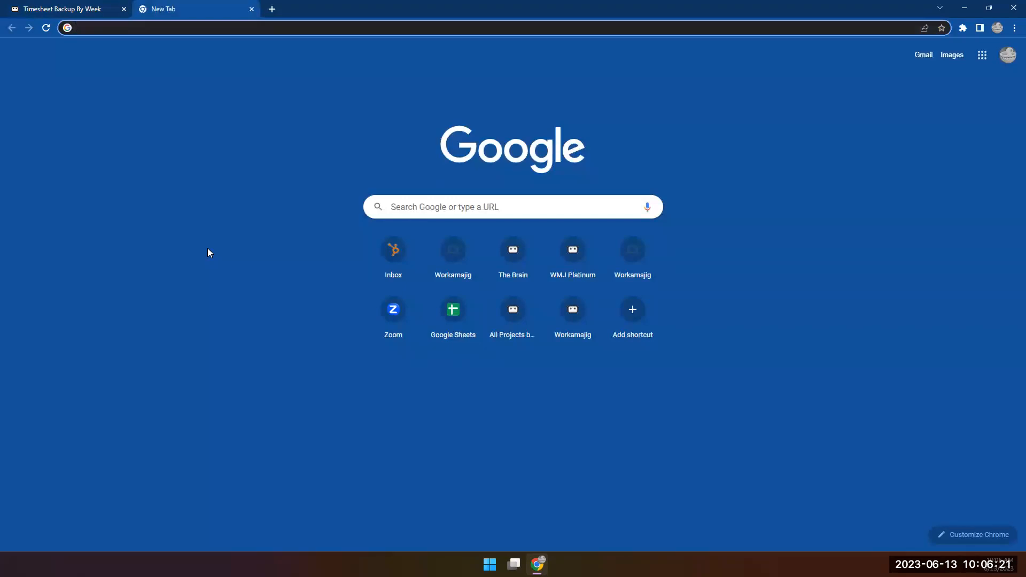
pyautogui.write('how do I')
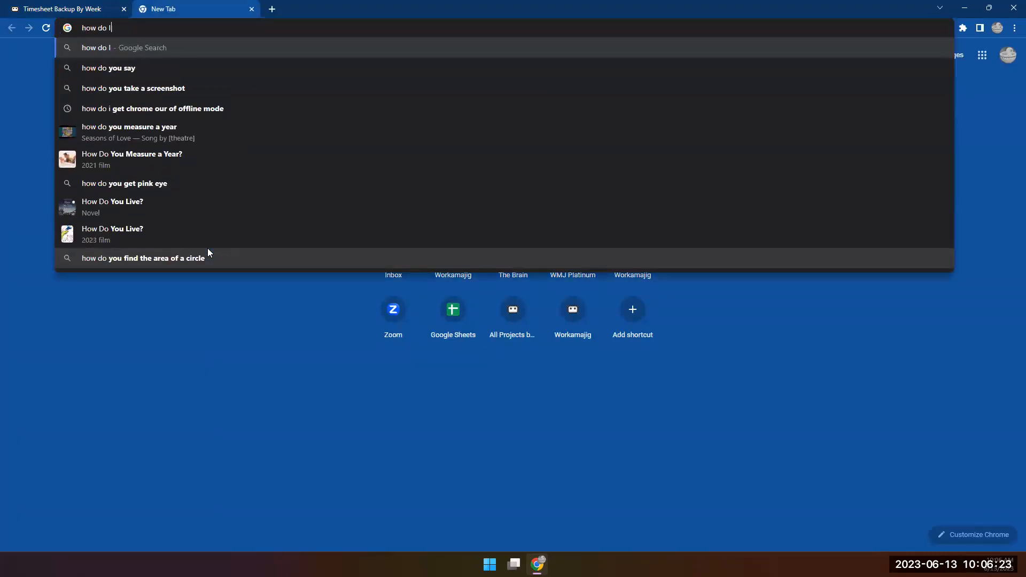
pyautogui.write(' get the mont')
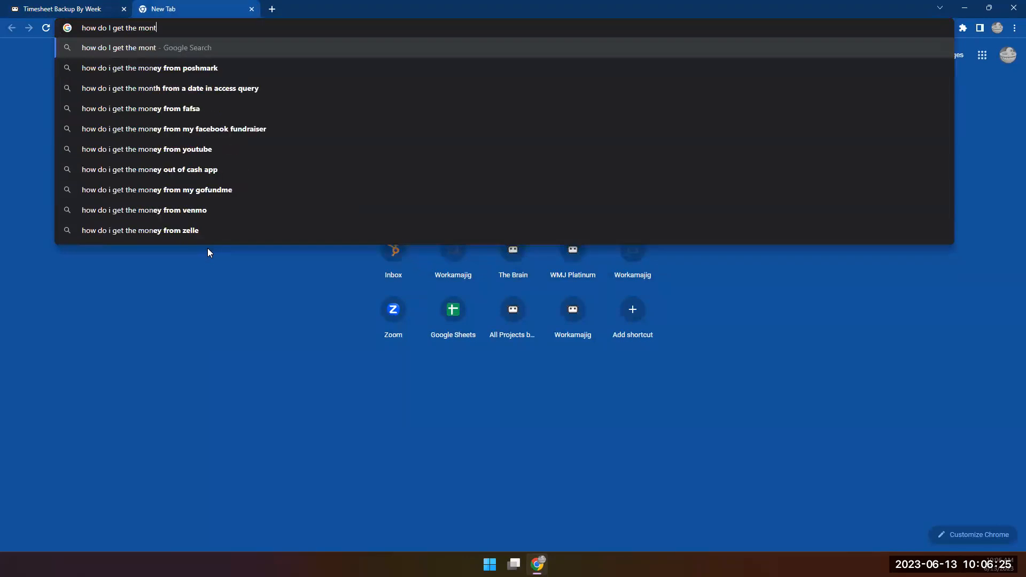
pyautogui.write('h in a ')
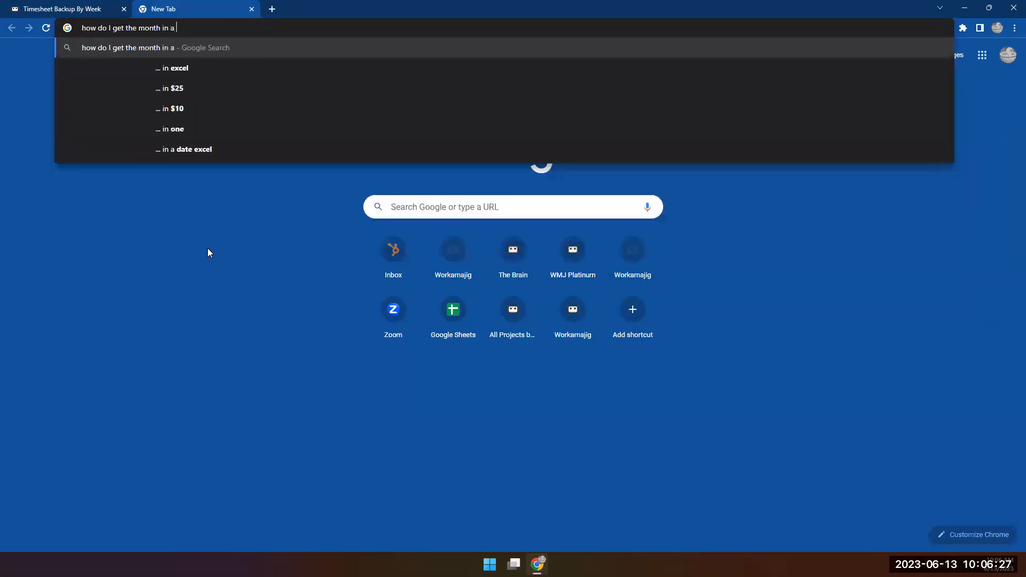
pyautogui.write('sql query')
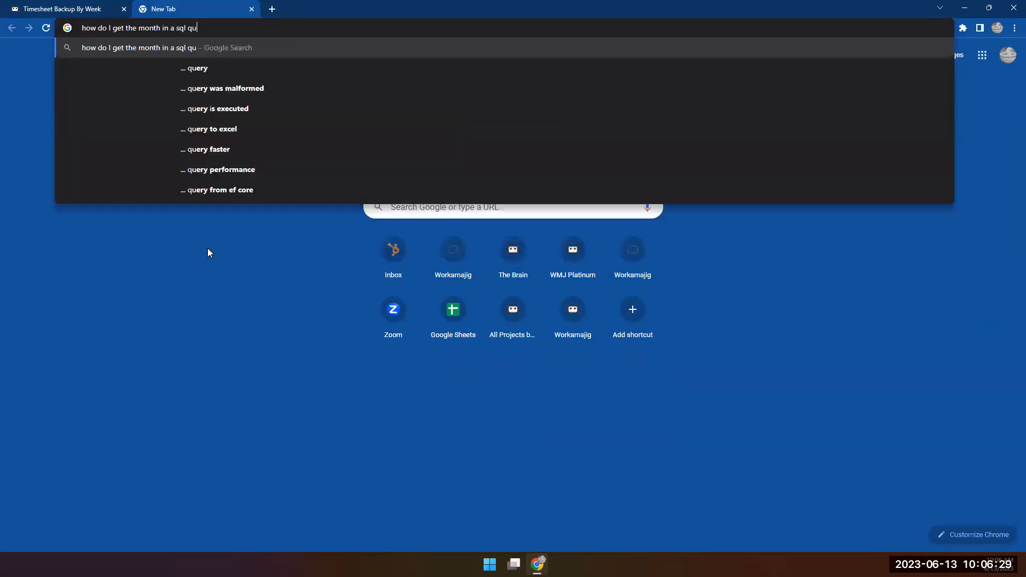
pyautogui.press('Return')
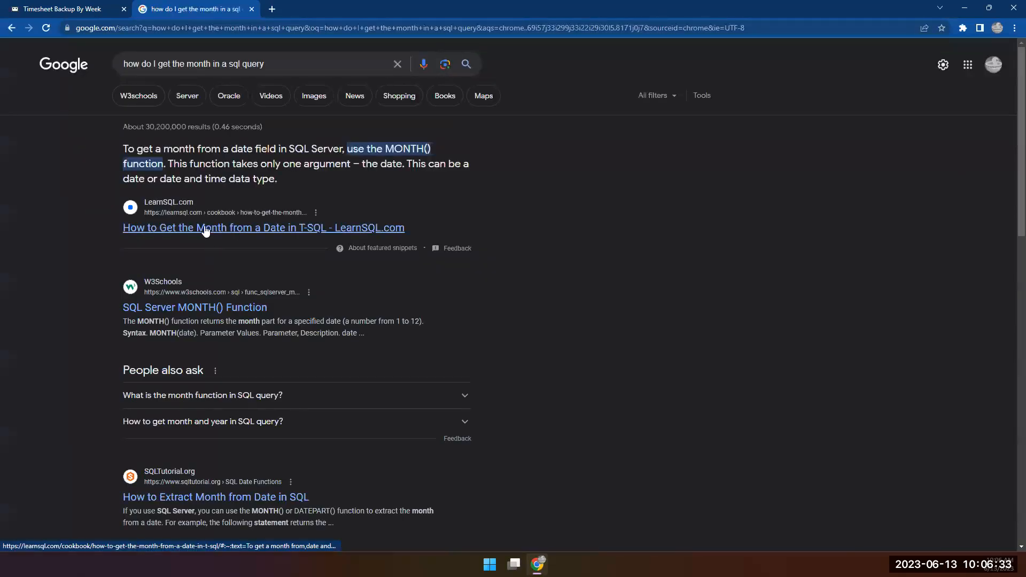
pyautogui.scroll(-4, 206, 229)
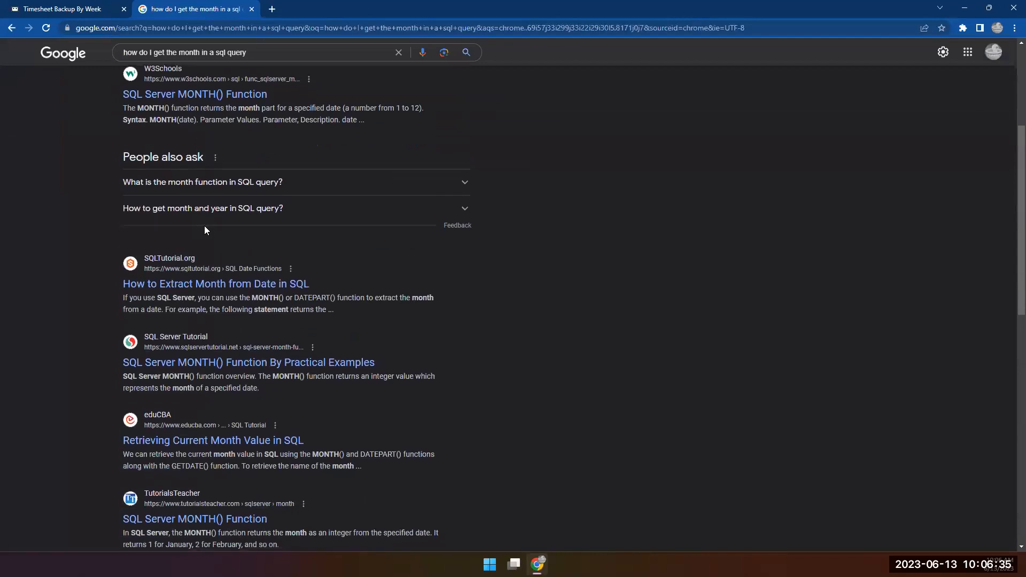
pyautogui.scroll(-4, 204, 229)
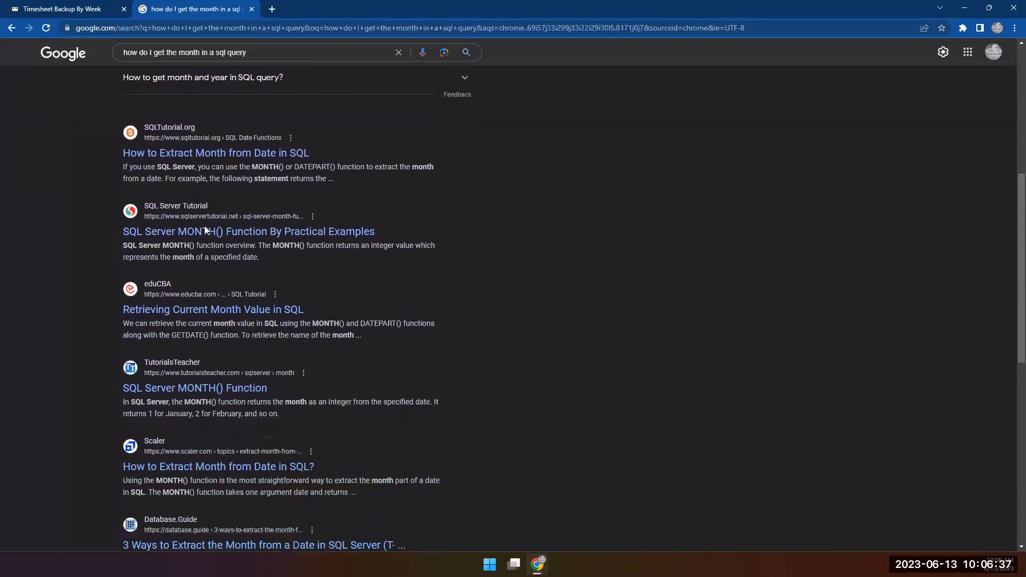
pyautogui.scroll(-3, 204, 226)
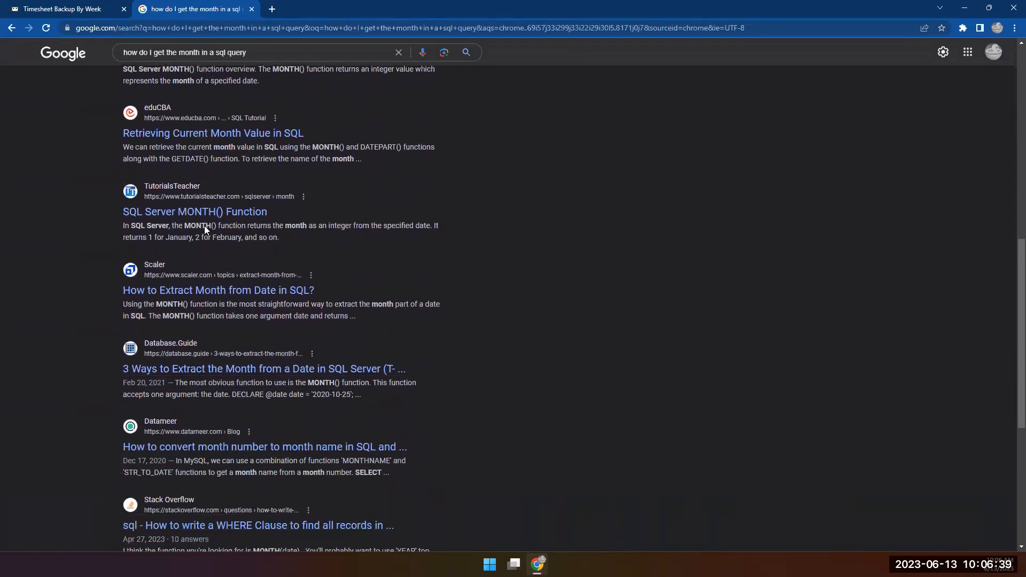
pyautogui.scroll(-1, 187, 428)
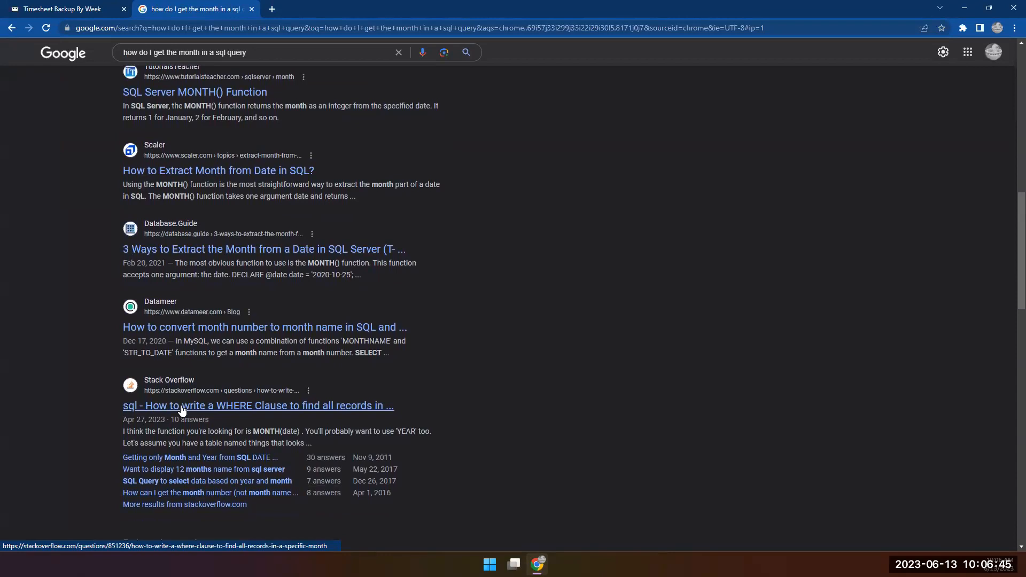
pyautogui.scroll(2, 182, 410)
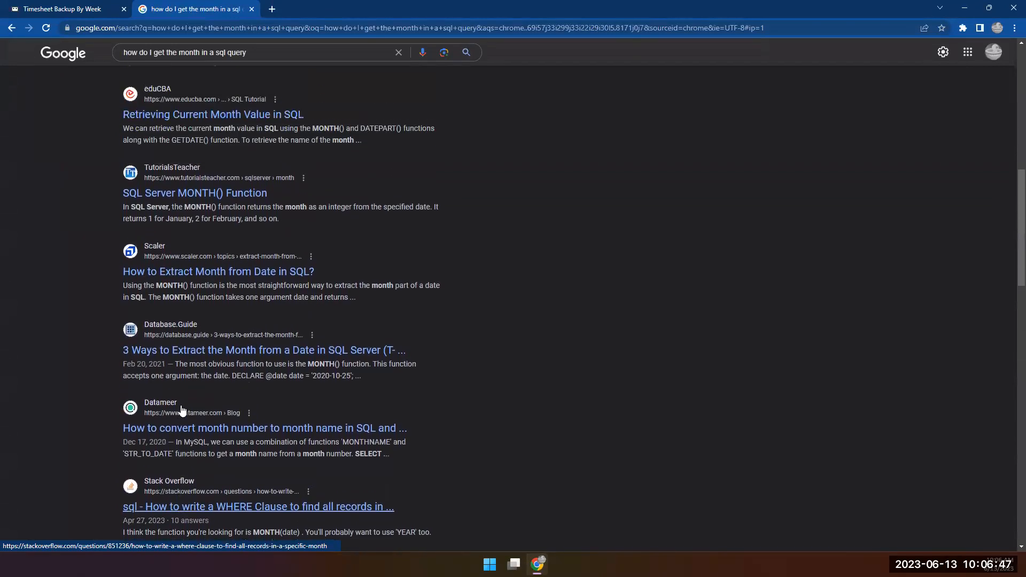
pyautogui.scroll(4, 182, 410)
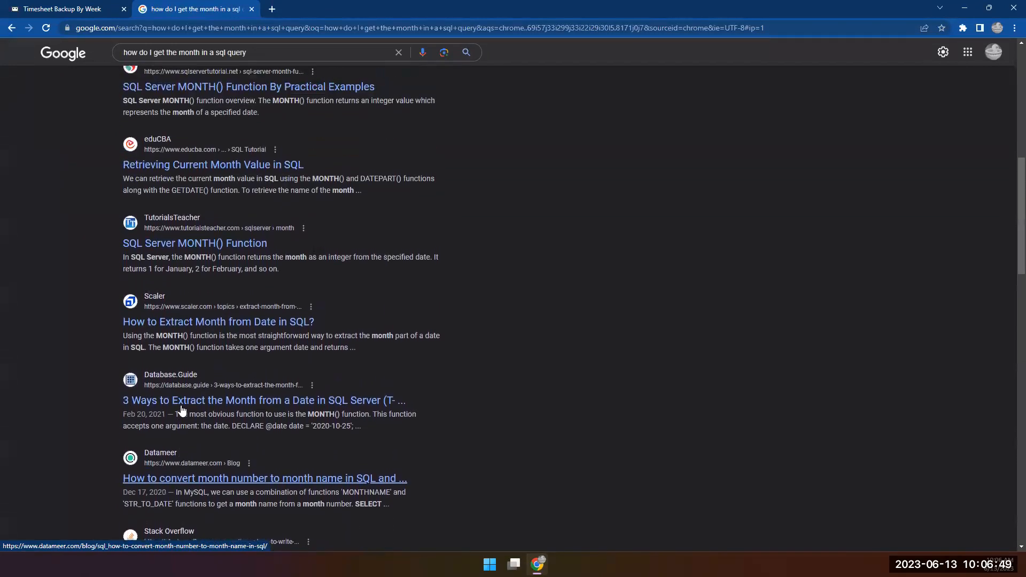
# Open the W3Schools SQL Server MONTH() Function result, read its syntax and examples, and close that browser tab
pyautogui.scroll(6, 182, 410)
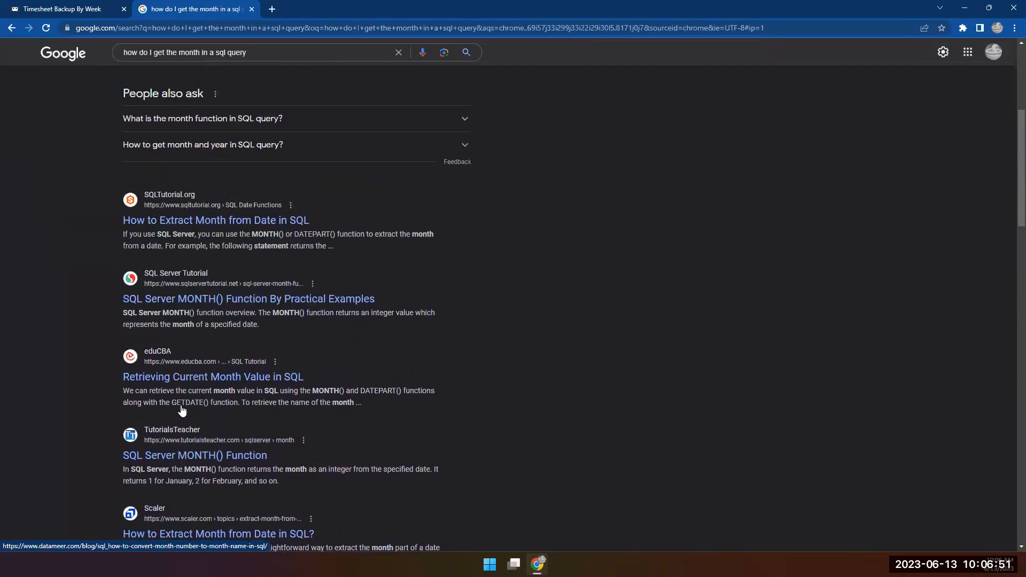
pyautogui.scroll(1, 181, 405)
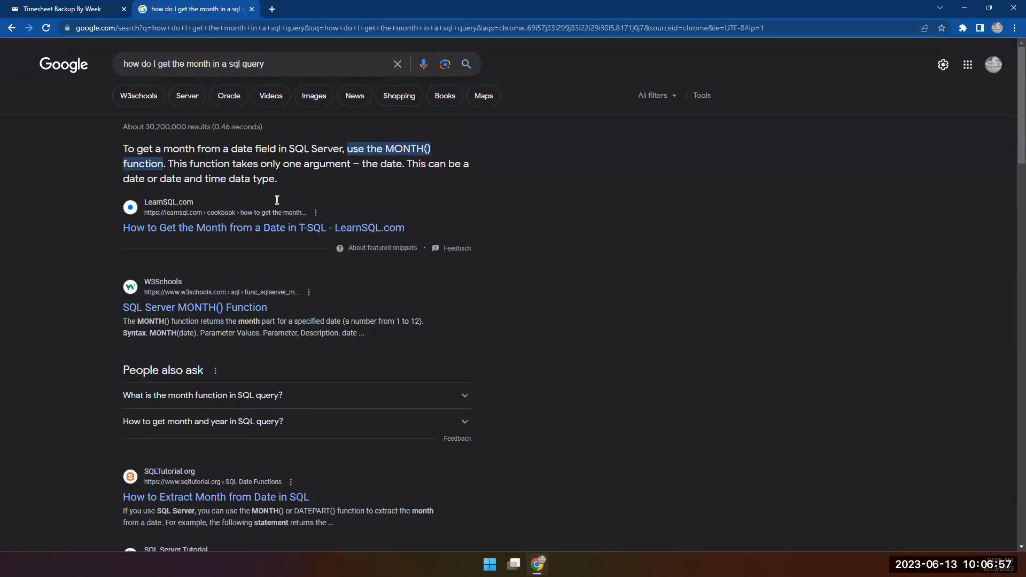
pyautogui.click(157, 307)
pyautogui.scroll(-5, 337, 325)
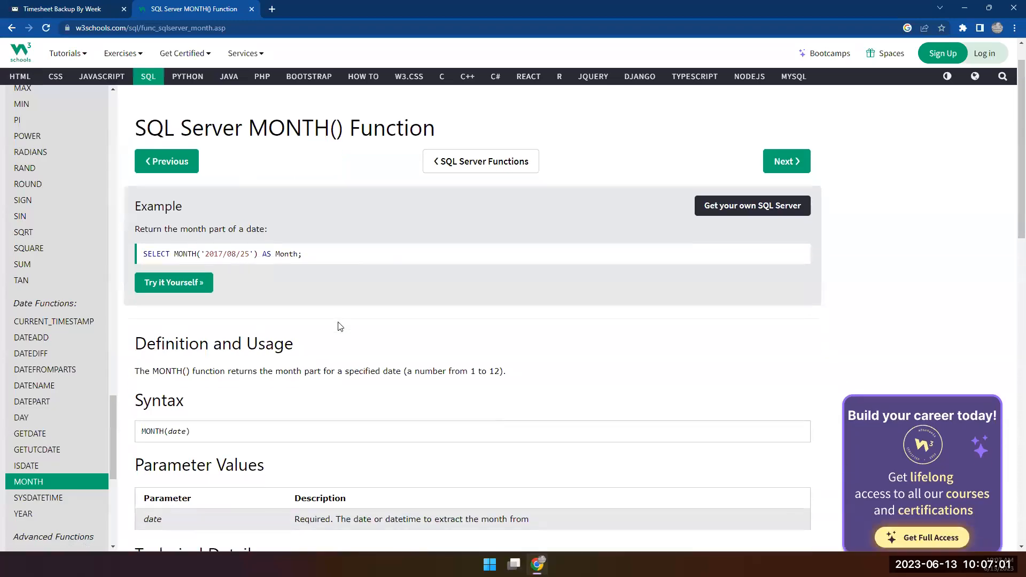
pyautogui.scroll(-1, 337, 325)
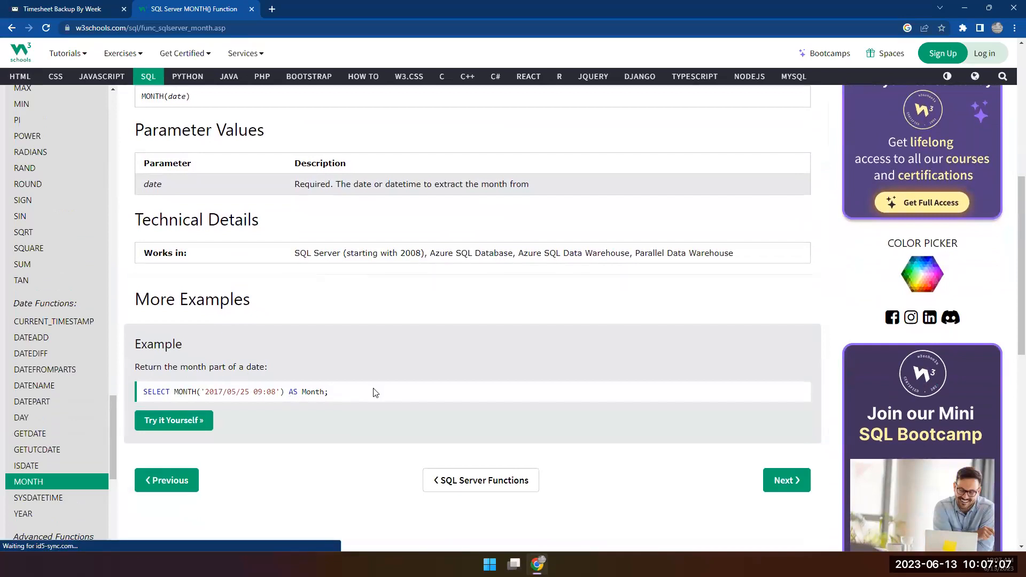
pyautogui.scroll(1, 344, 326)
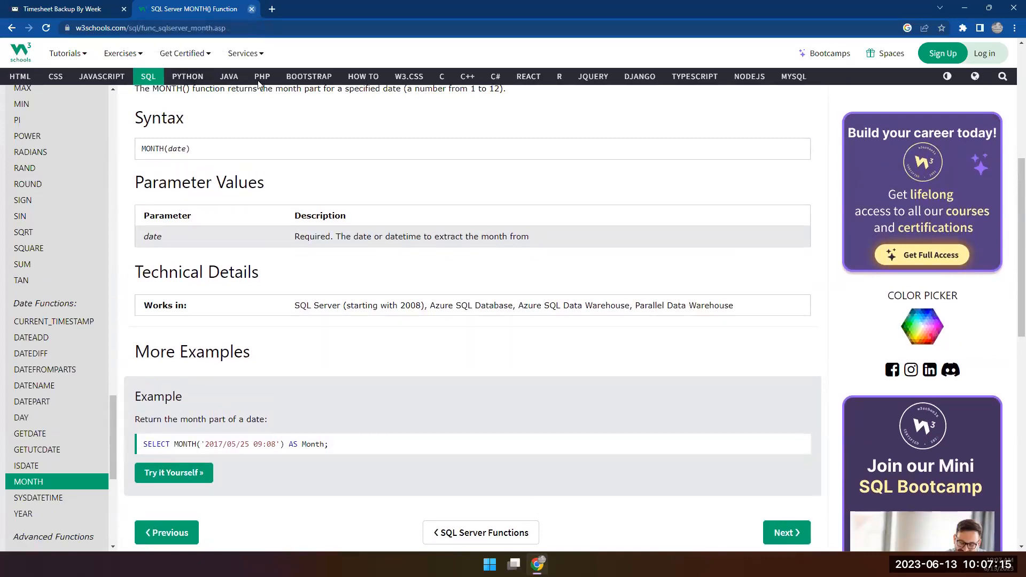
pyautogui.click(251, 9)
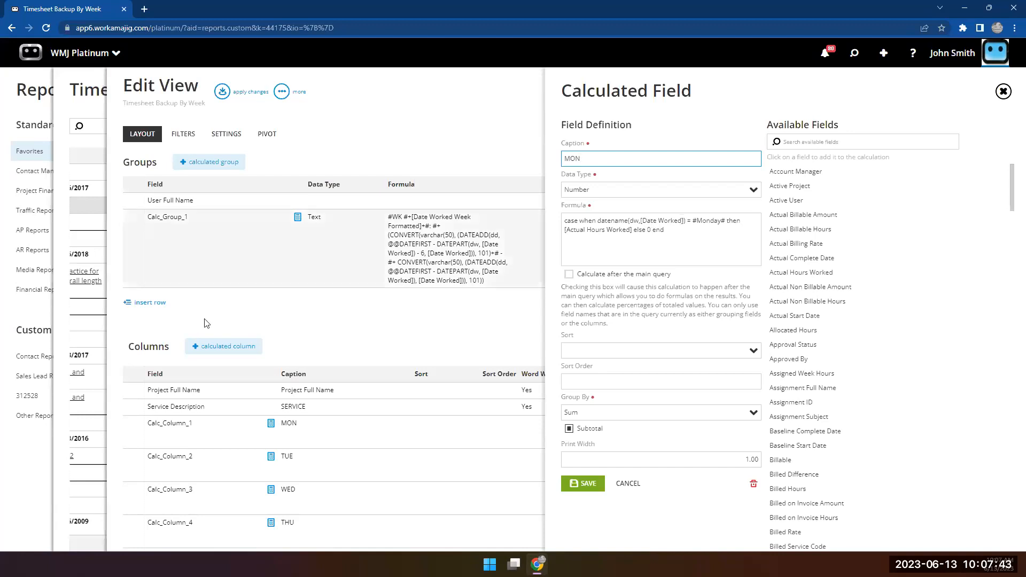
# Close the MON definition and add a calculated column captioned AM User that combines [Account Manager] + [Active User]
pyautogui.click(358, 318)
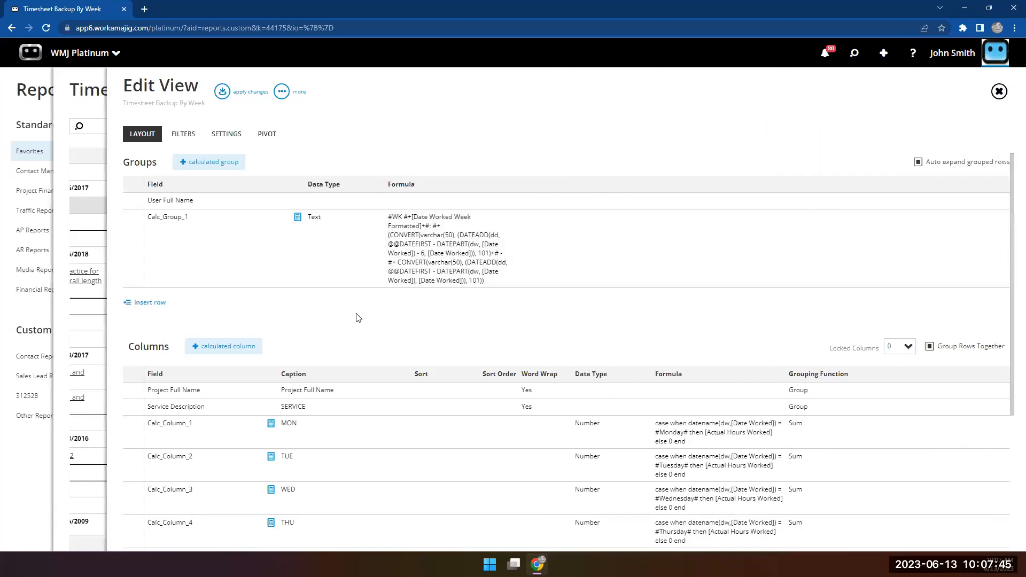
pyautogui.scroll(-4, 252, 251)
pyautogui.scroll(2, 252, 252)
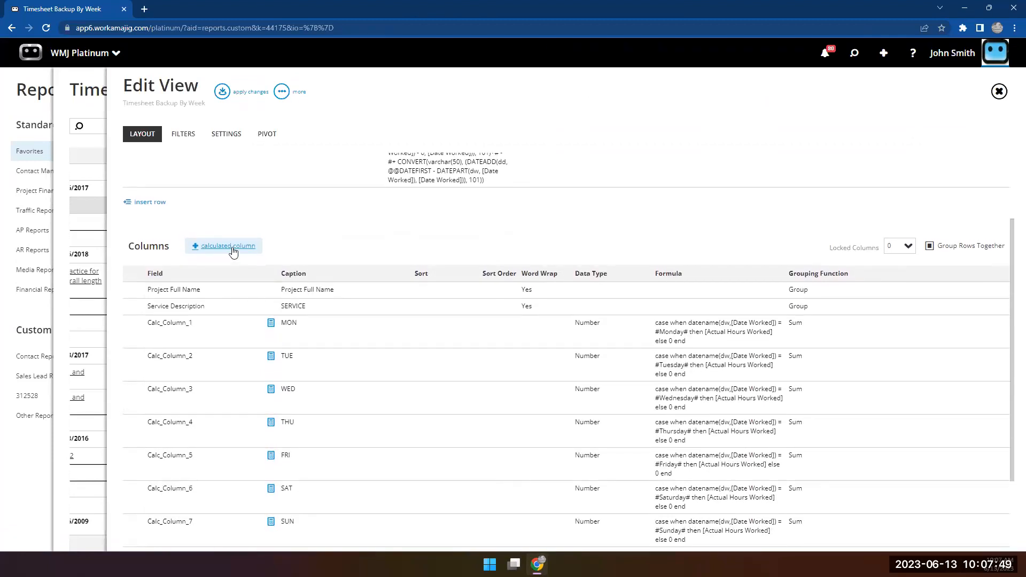
pyautogui.click(228, 246)
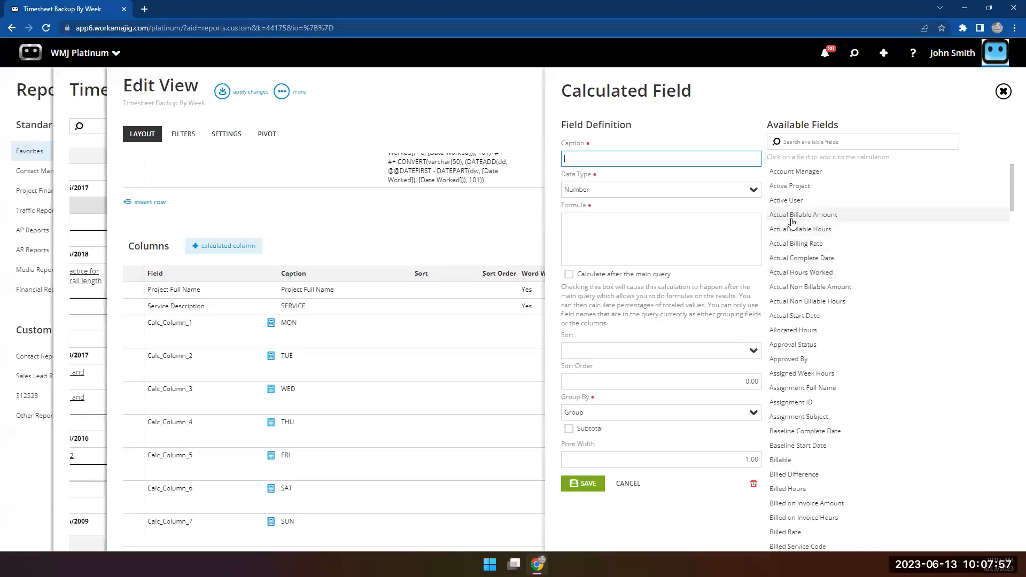
pyautogui.click(799, 172)
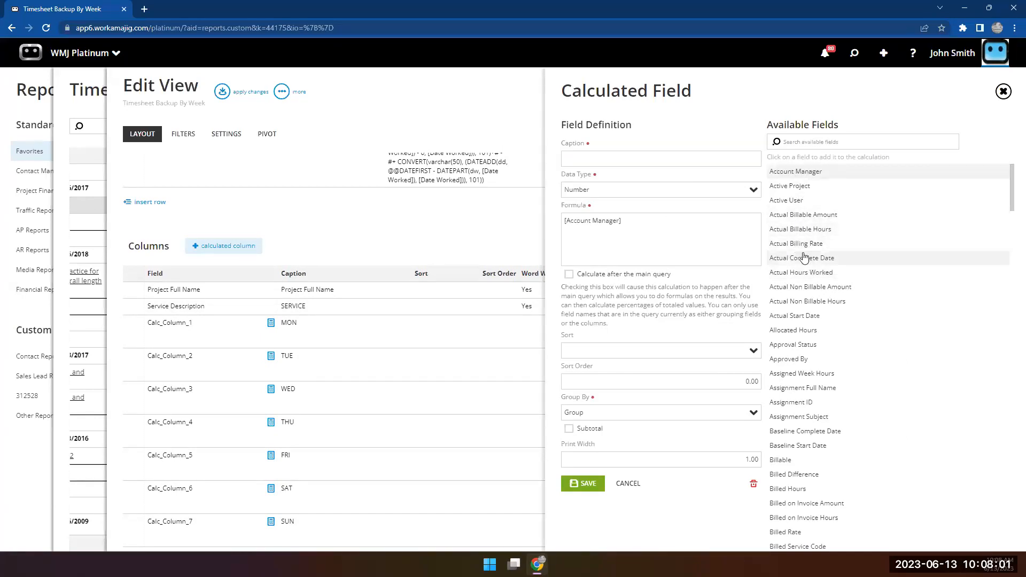
pyautogui.click(790, 202)
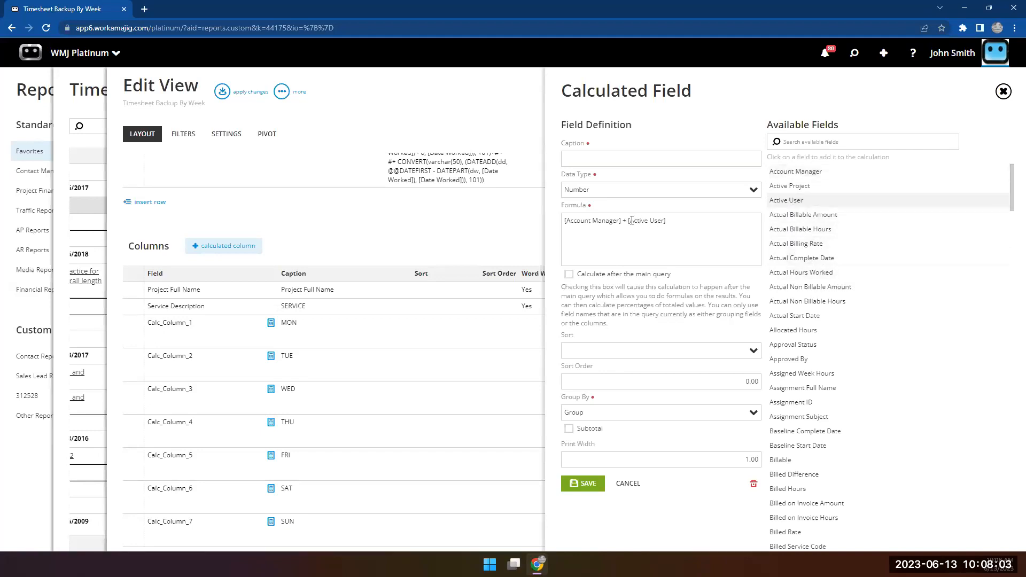
pyautogui.click(596, 156)
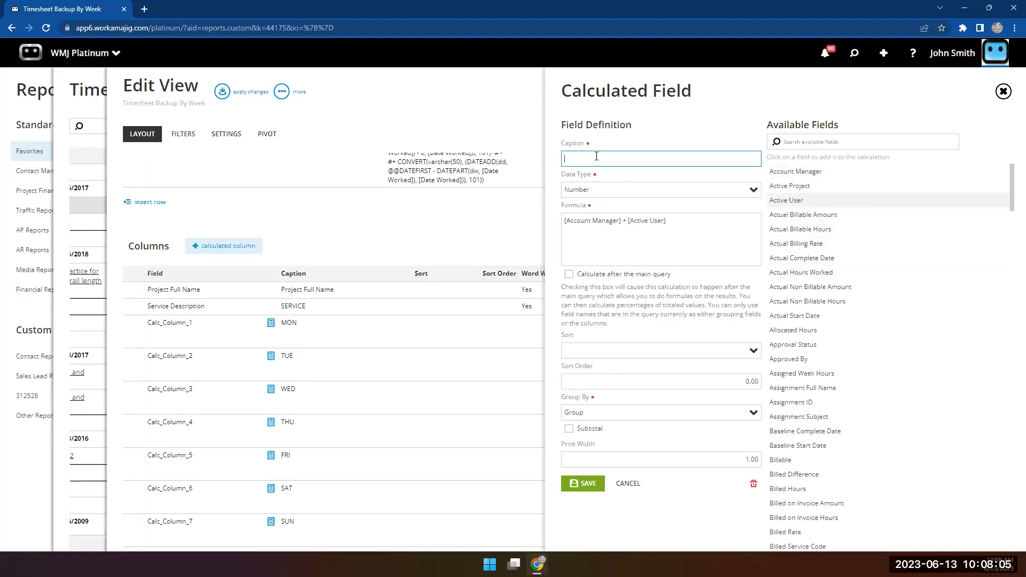
pyautogui.write('AM User')
# Insert the literal separator # : # between the two fields in the AM User formula and save the column
pyautogui.click(627, 224)
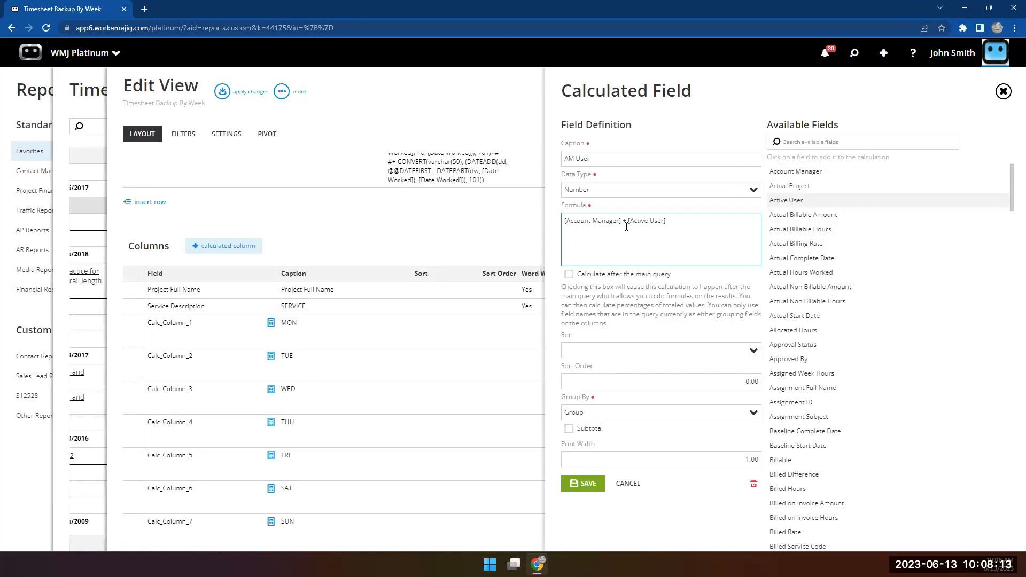
pyautogui.write('##+')
pyautogui.write(':')
pyautogui.click(582, 483)
# Apply the view changes, run the report, and inspect the AM User column at the end of the grid
pyautogui.click(226, 93)
pyautogui.click(379, 131)
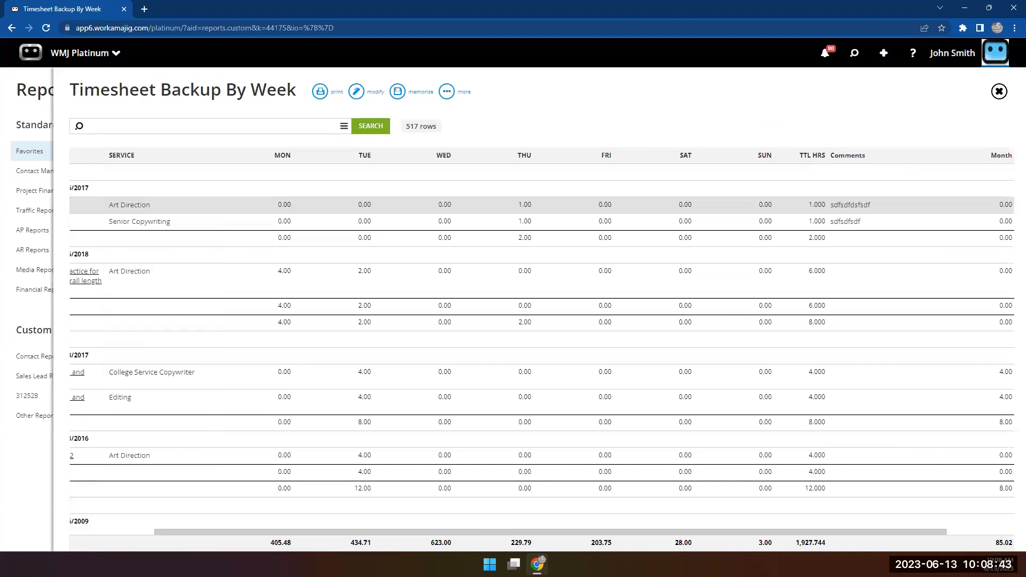
pyautogui.hotkey('ctrl', 'a')
pyautogui.moveTo(730, 533); pyautogui.dragTo(881, 521)
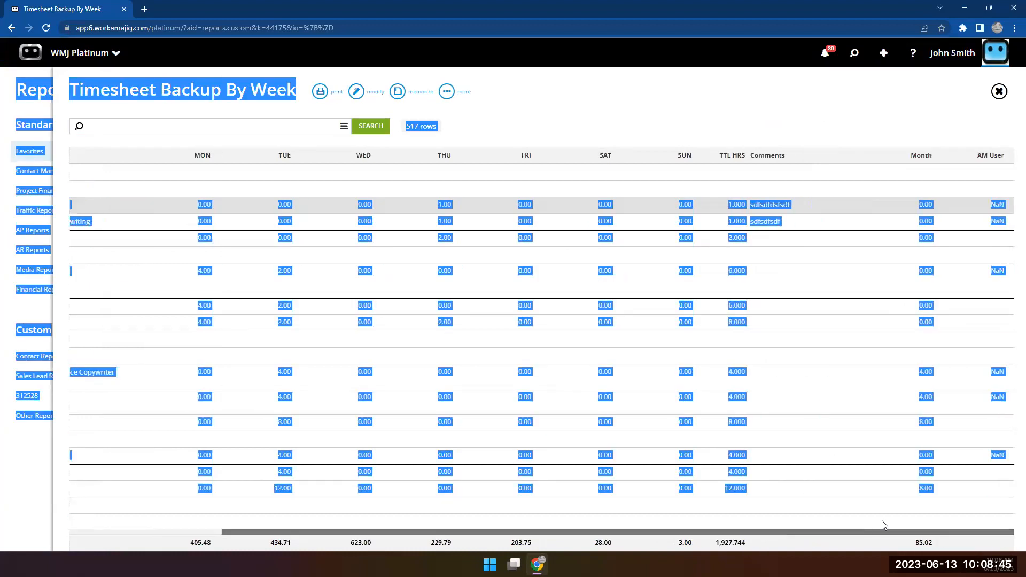
# Reopen the AM User calculated column in the view editor, set its data type to Text, and save it
pyautogui.click(356, 93)
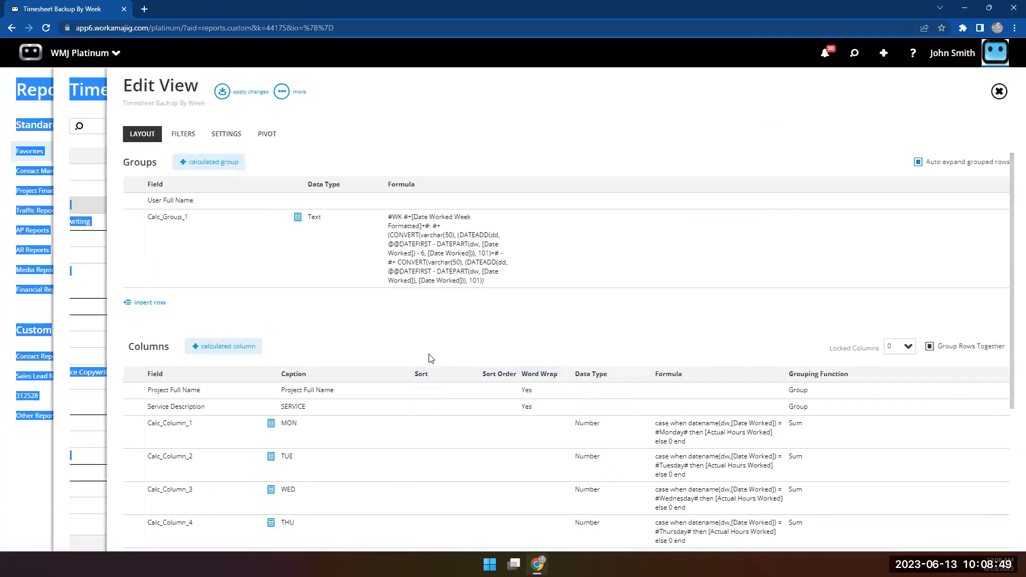
pyautogui.scroll(-4, 431, 359)
pyautogui.click(409, 500)
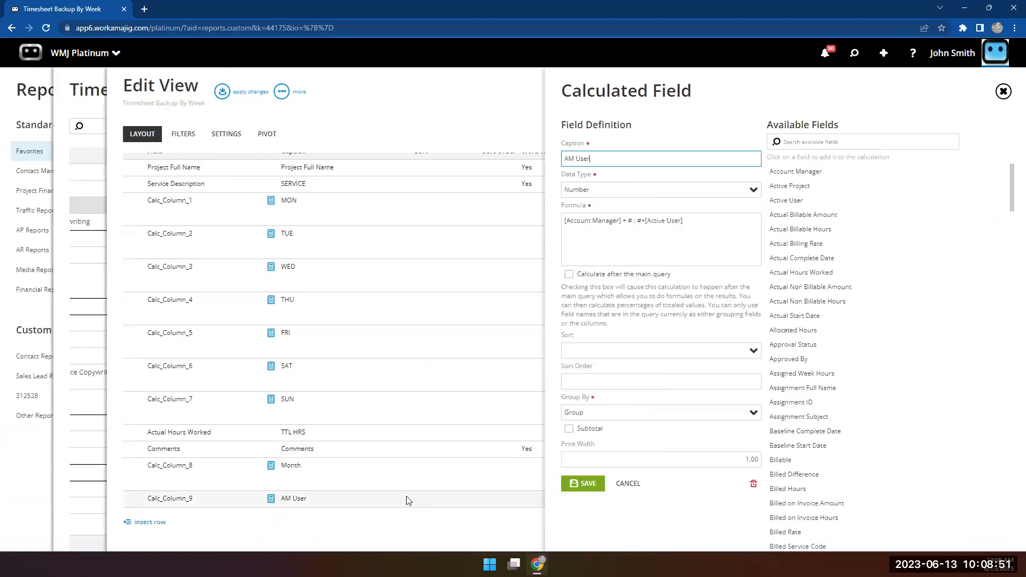
pyautogui.click(707, 190)
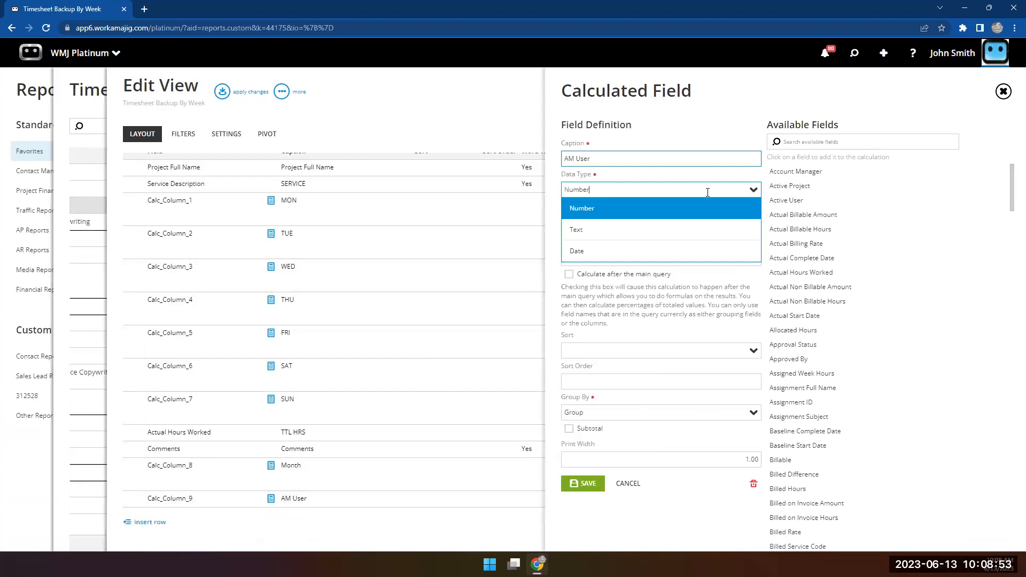
pyautogui.click(618, 231)
pyautogui.click(588, 485)
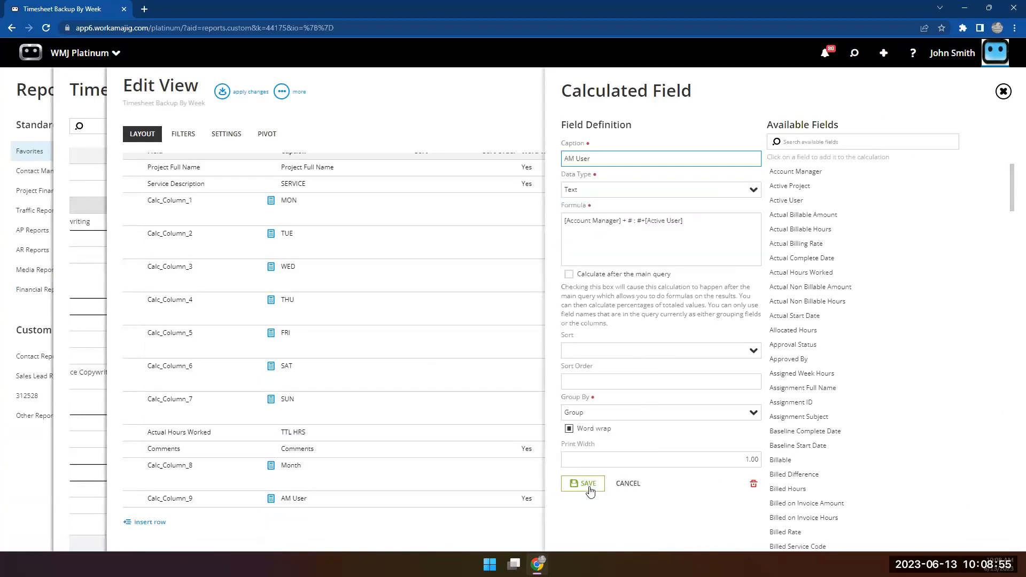
# Apply the data type change to the report view and rerun the report to check the AM User values
pyautogui.click(222, 92)
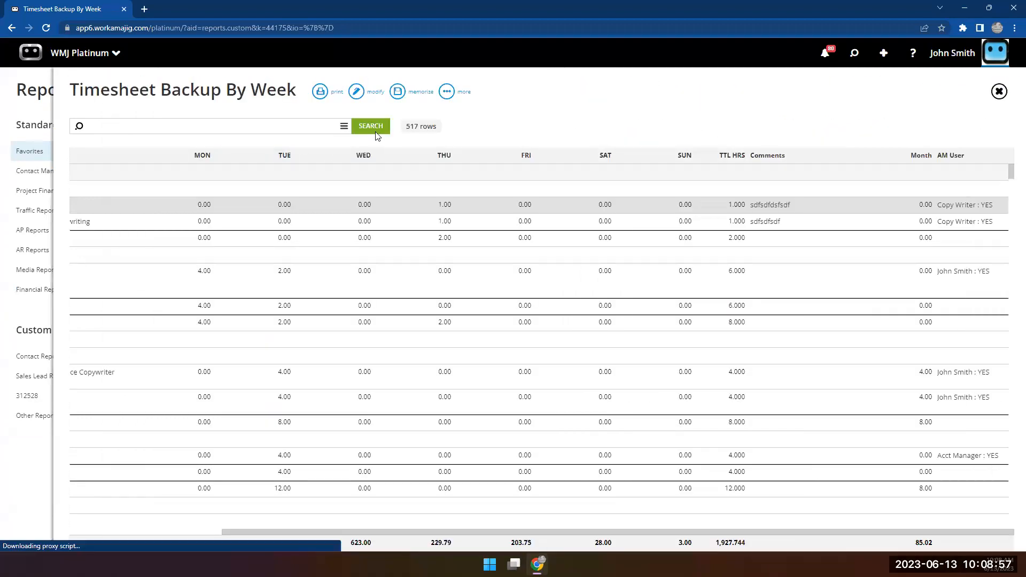
pyautogui.click(376, 131)
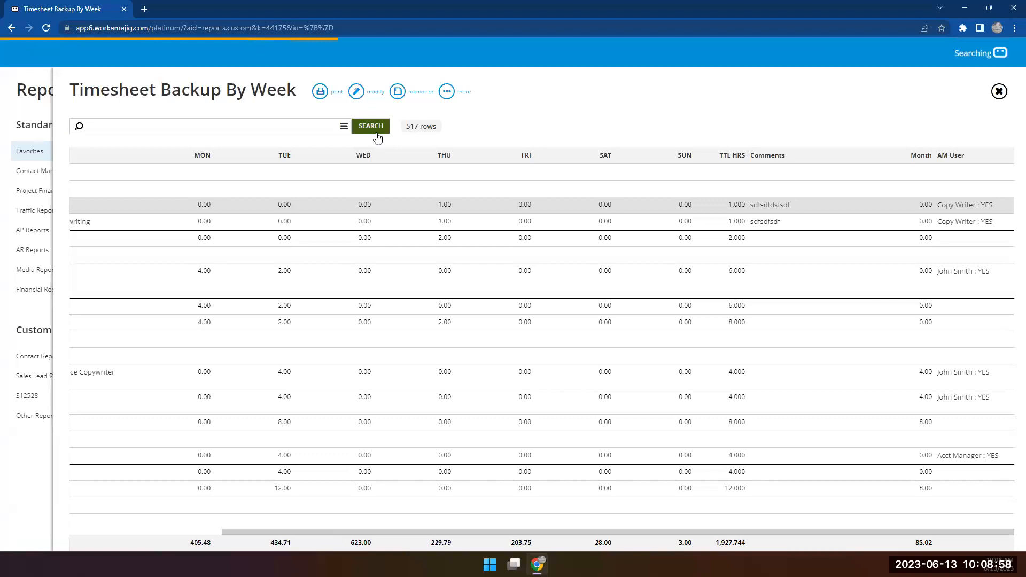
pyautogui.click(422, 541)
pyautogui.hotkey('ctrl', 'a')
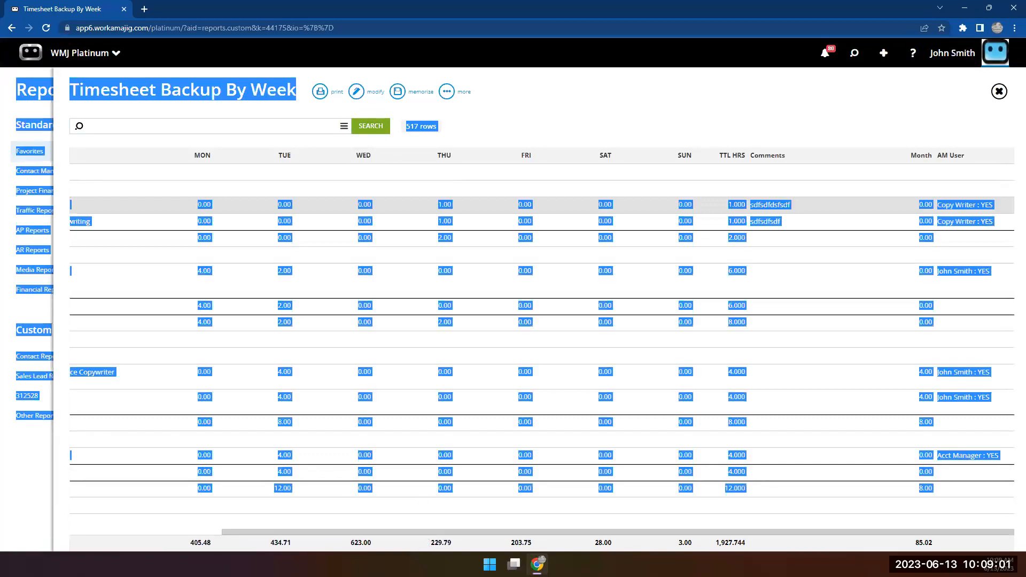
pyautogui.click(978, 499)
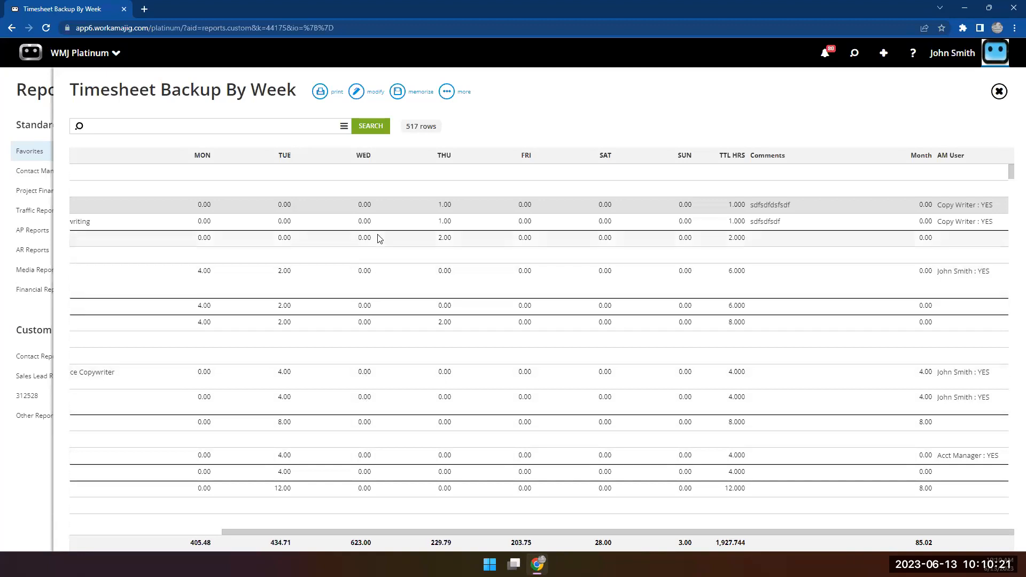
# Open the Traffic Calendar from the resource manager apps
pyautogui.click(87, 60)
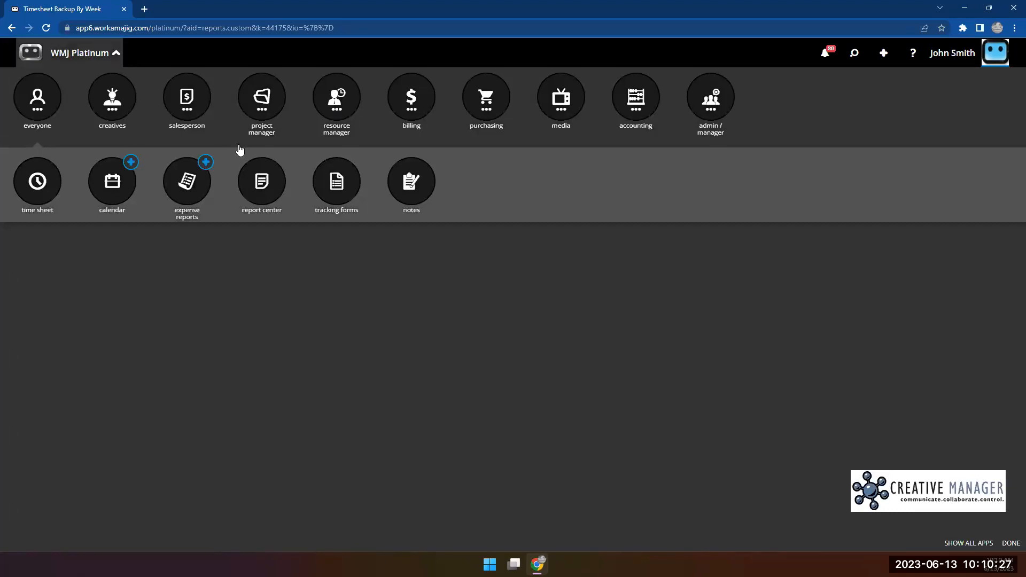
pyautogui.click(328, 106)
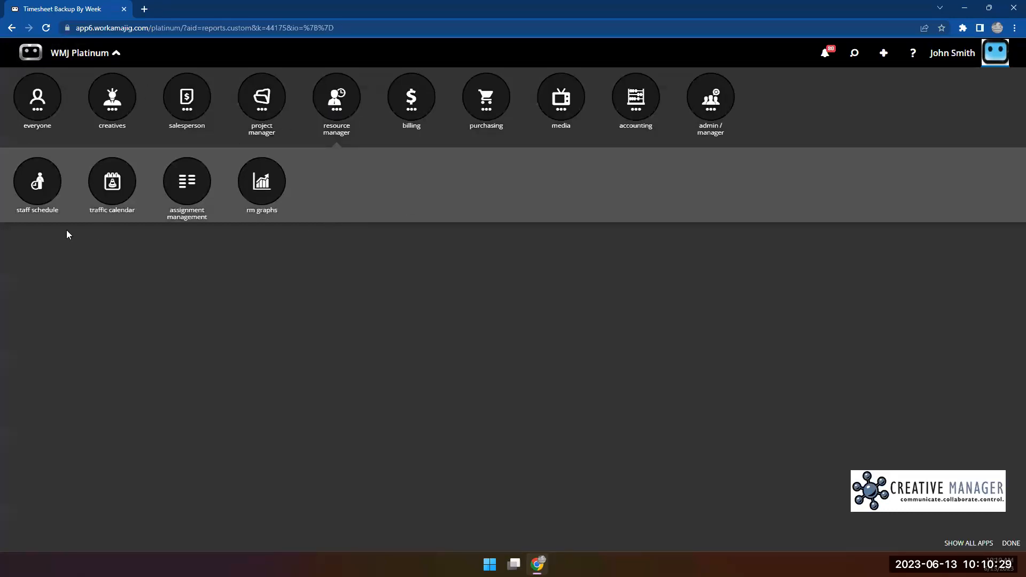
pyautogui.click(133, 190)
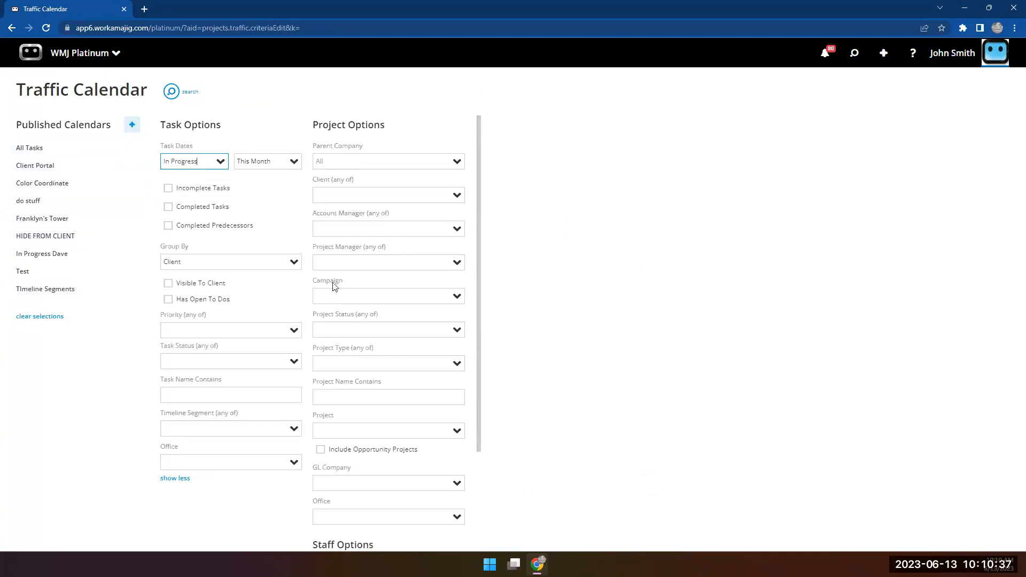
# Look at the add option for published calendars, run the calendar search, and inspect the unsaved calendar's additional actions before returning to the criteria
pyautogui.click(130, 125)
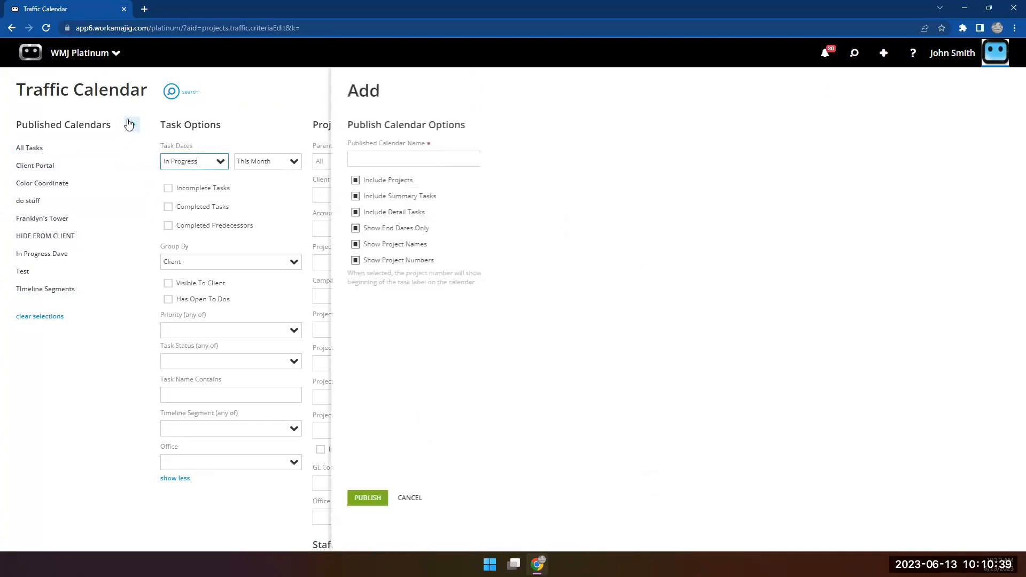
pyautogui.click(57, 387)
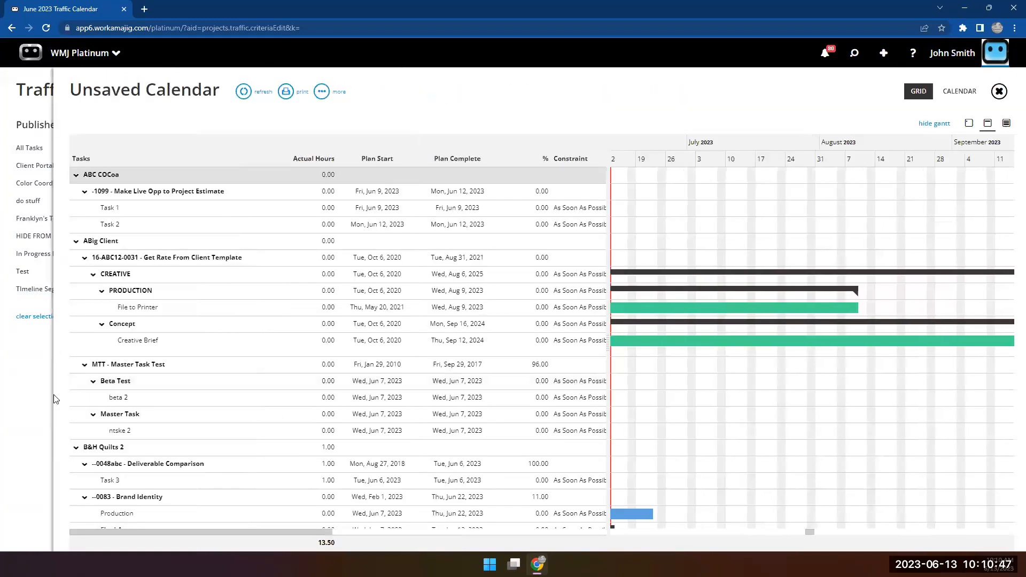
pyautogui.click(42, 389)
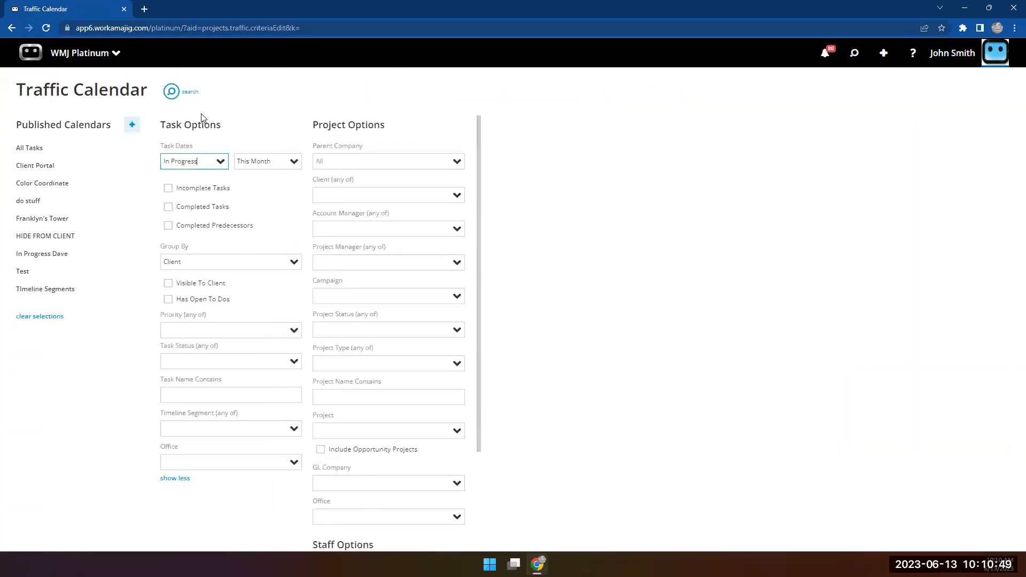
pyautogui.click(172, 98)
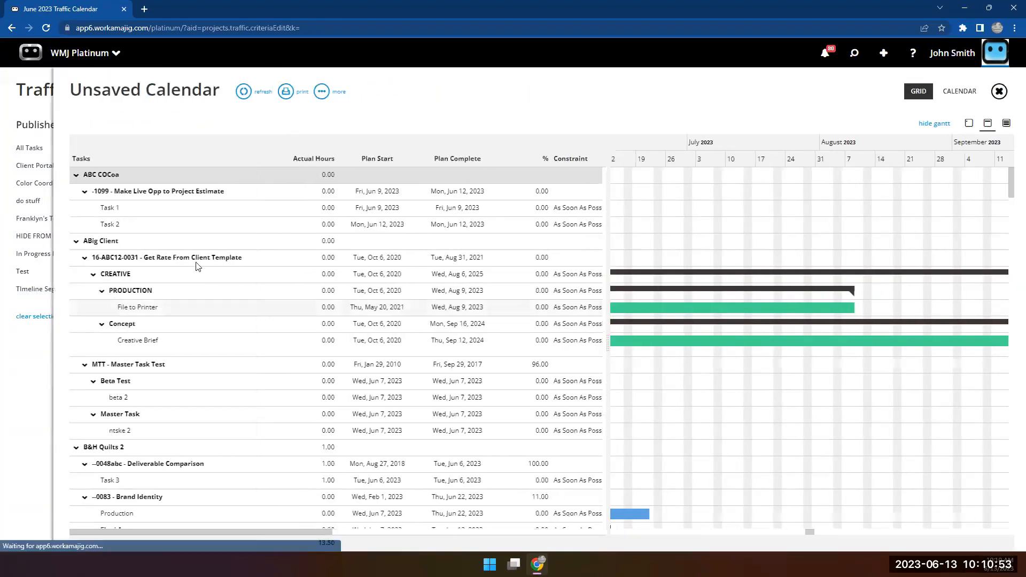
pyautogui.click(322, 91)
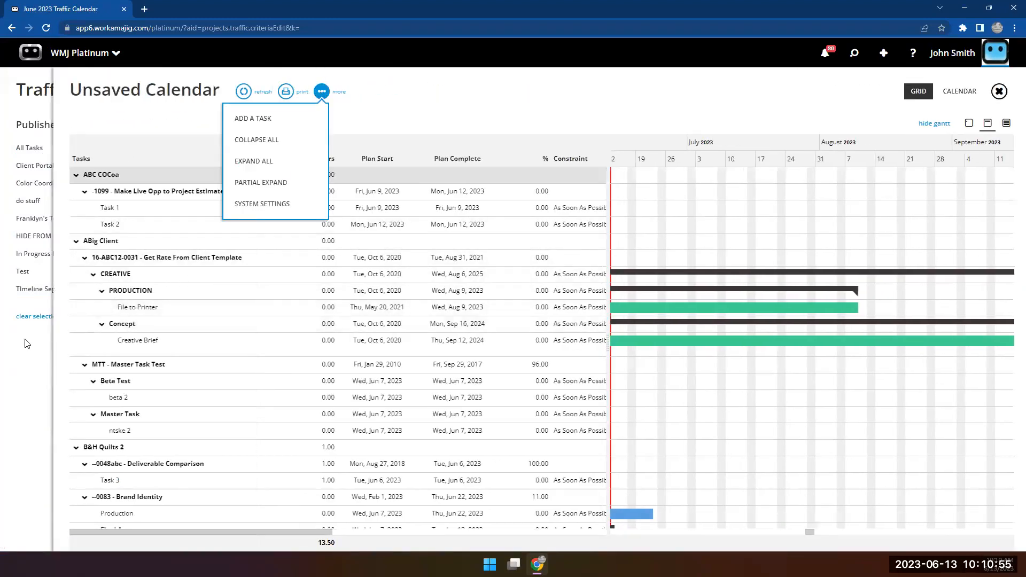
pyautogui.click(27, 343)
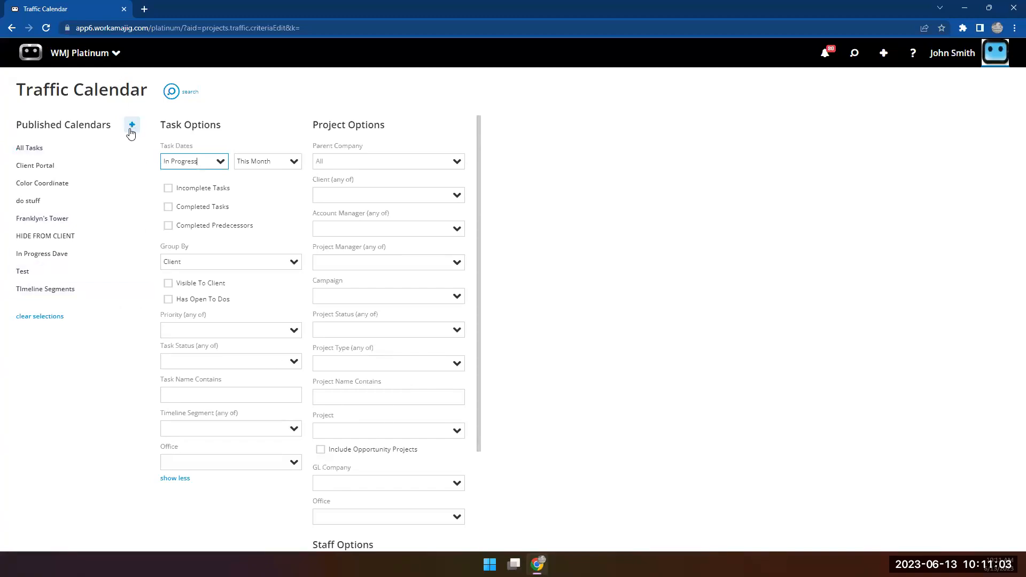
# Review the publish options and Visible To groups for a new traffic calendar, and close them without publishing
pyautogui.click(132, 125)
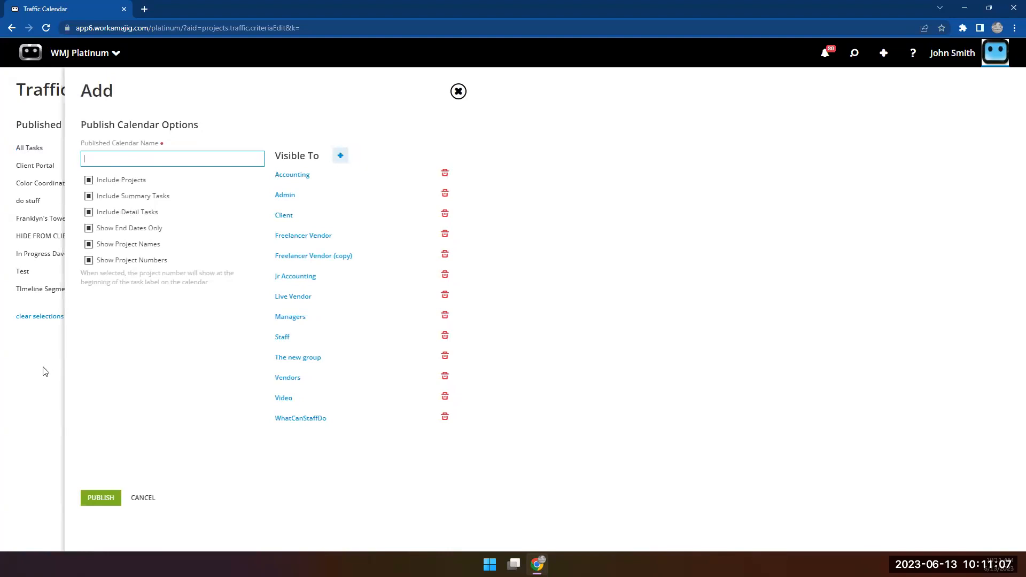
pyautogui.press('Escape')
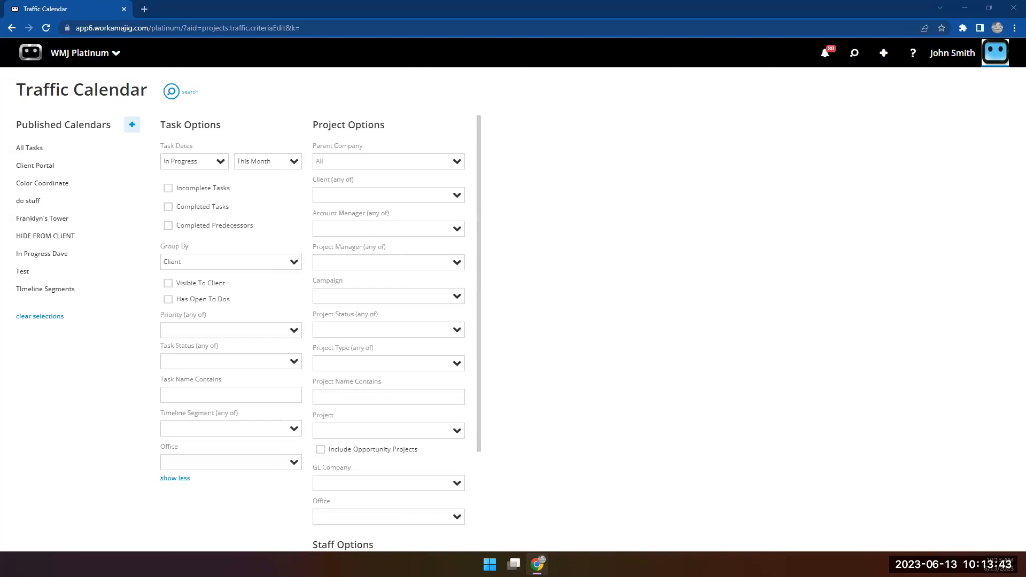
# Open the Today - Billing page from the billing apps
pyautogui.click(88, 54)
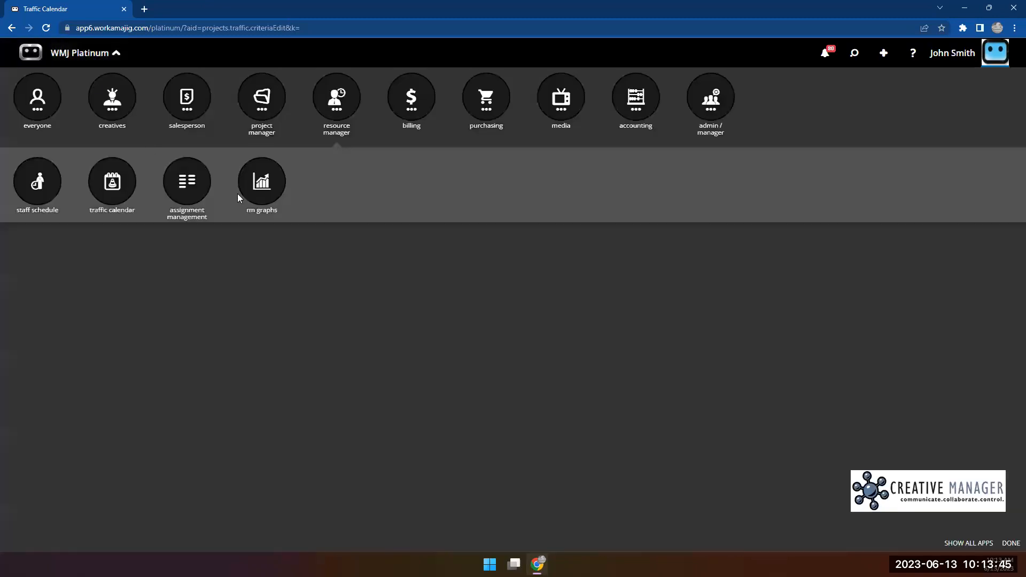
pyautogui.click(428, 103)
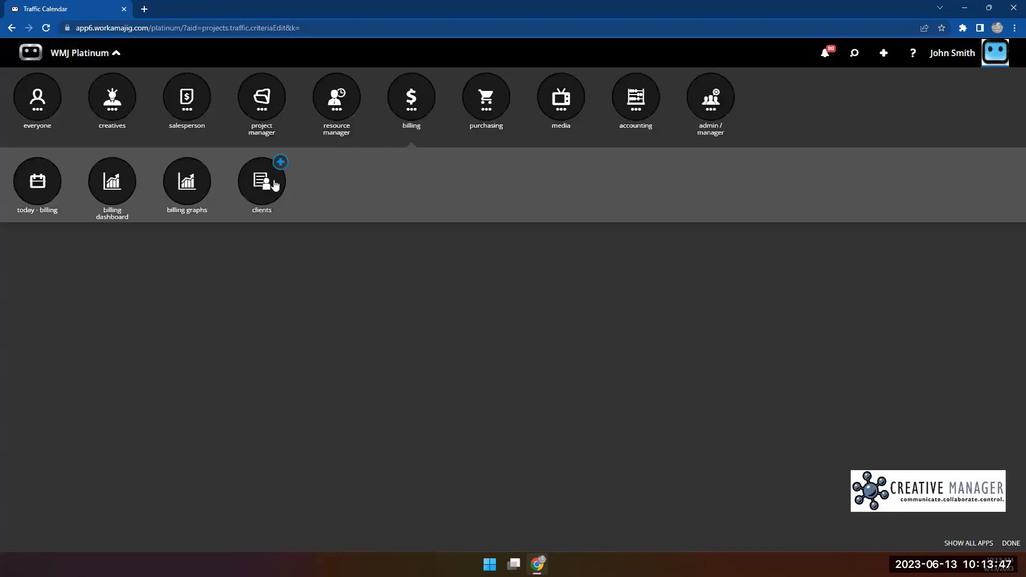
pyautogui.click(42, 201)
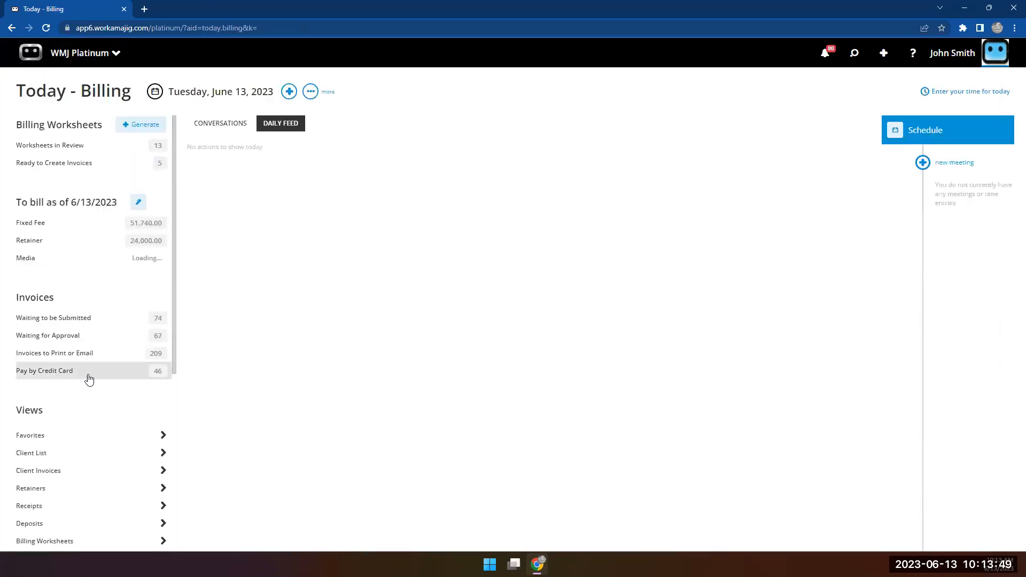
# Open the Deposit Allocation By Client No Tax view from the Client Invoices views for editing and look over its layout
pyautogui.scroll(-2, 80, 377)
pyautogui.click(72, 365)
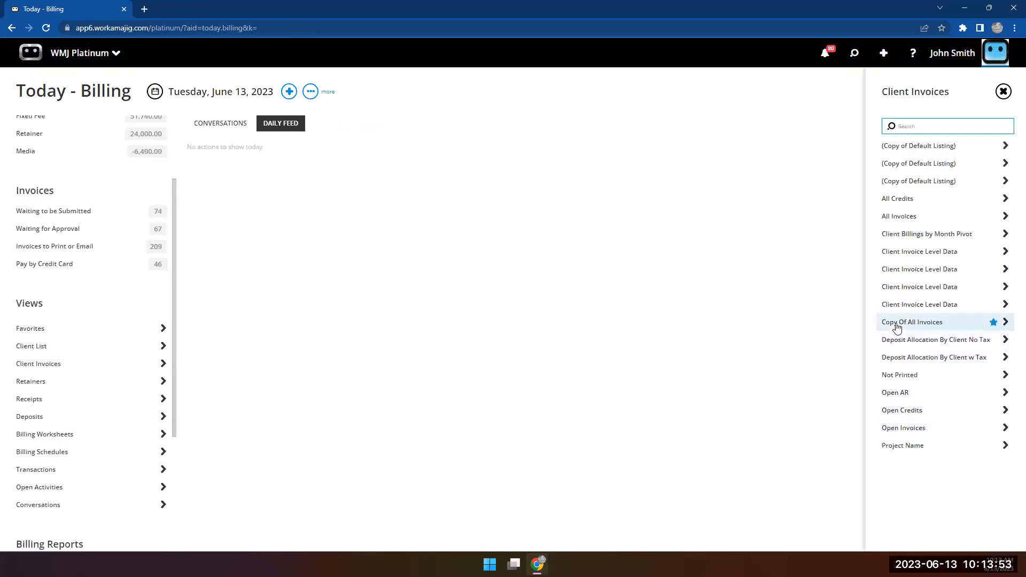
pyautogui.click(915, 348)
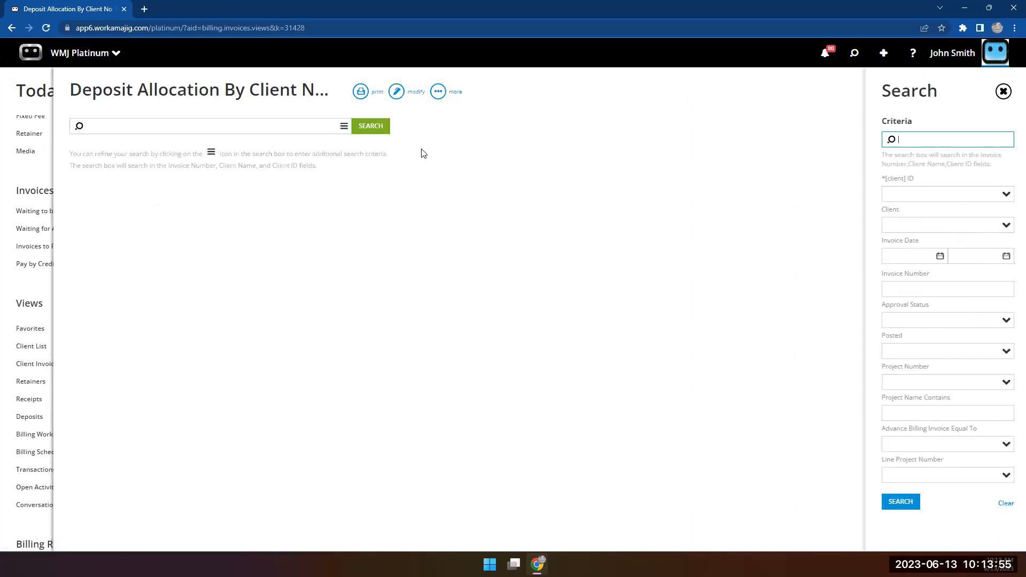
pyautogui.click(395, 91)
pyautogui.scroll(-2, 533, 342)
pyautogui.scroll(2, 533, 342)
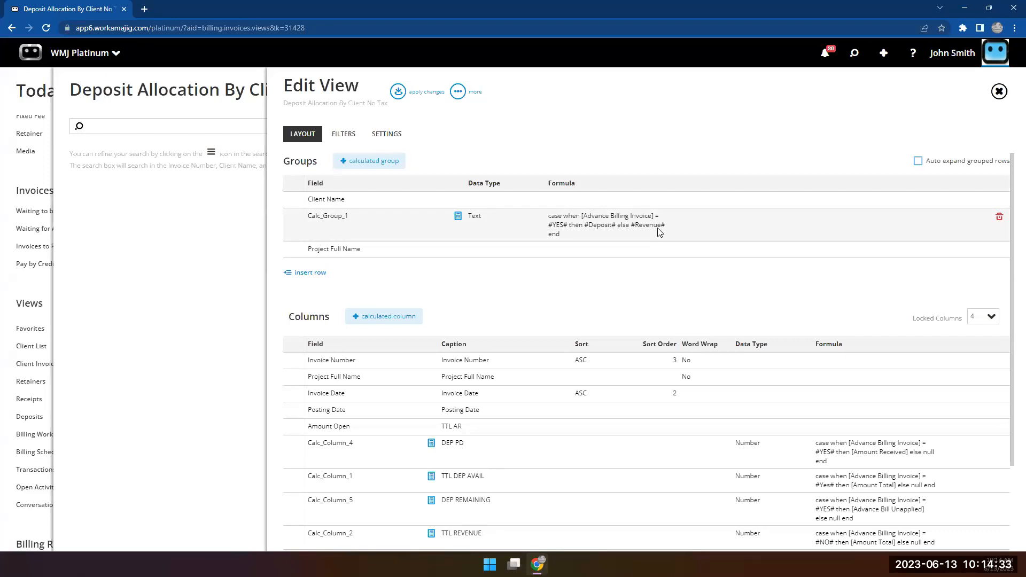
# Inspect the #Deposit# part of the Calc_Group_1 formula, and review the view's report settings
pyautogui.click(584, 229)
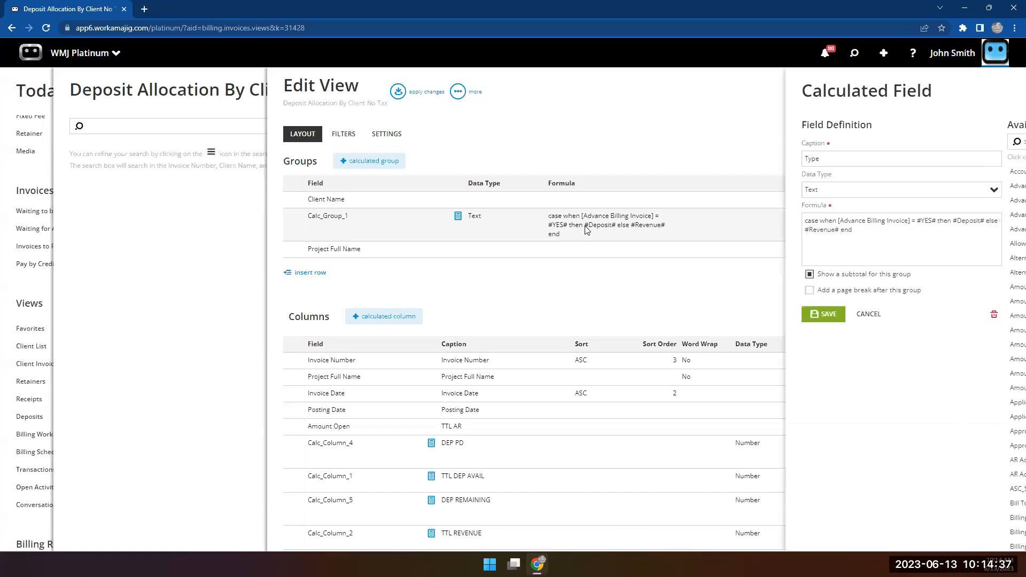
pyautogui.moveTo(711, 221); pyautogui.dragTo(745, 223)
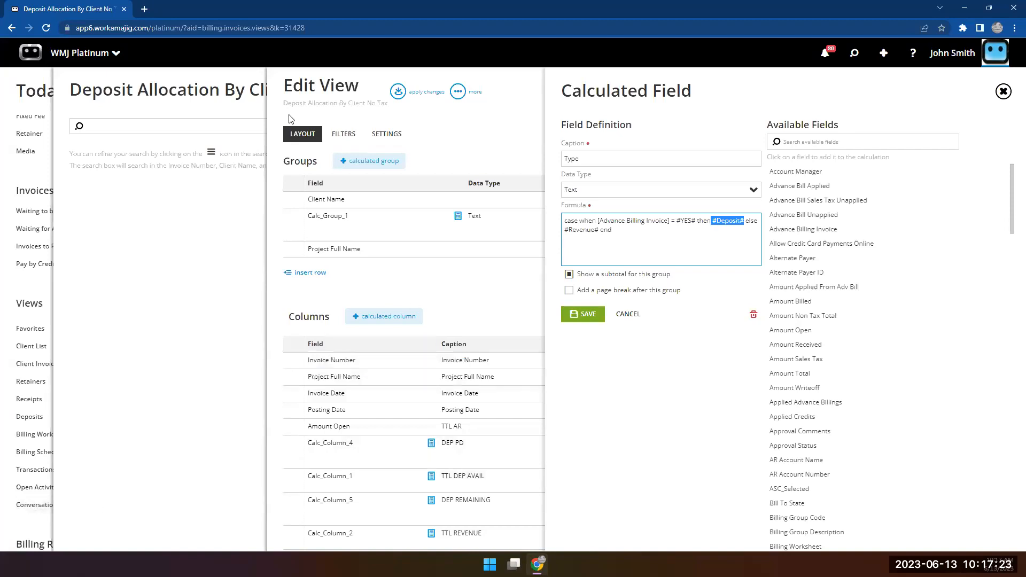
pyautogui.click(392, 136)
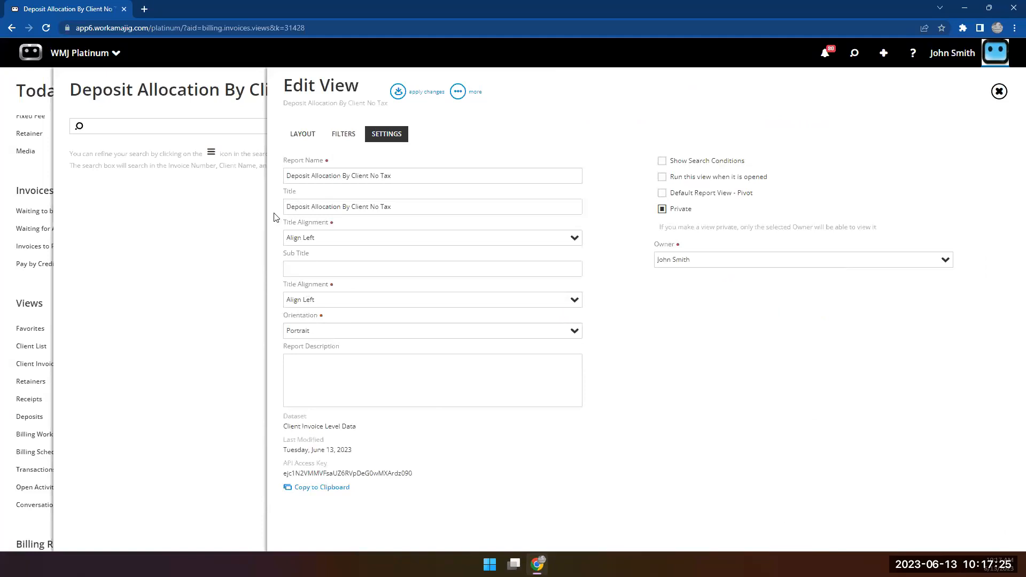